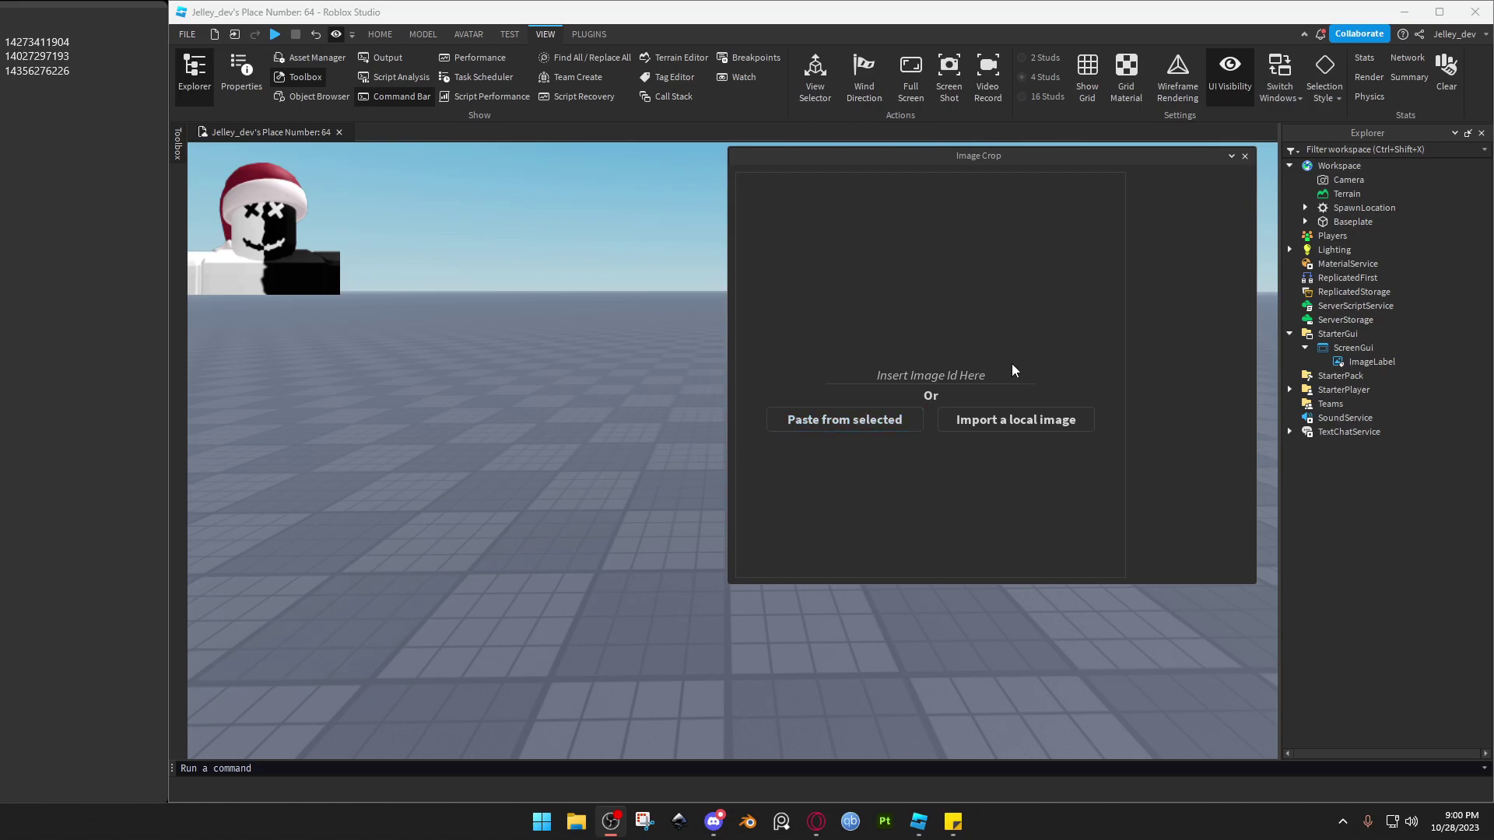
Move the 196 x 196 ImageLabel to about 53 px from the viewport's left edge and 55 px from its top edge.
drag(1028, 160, 828, 183)
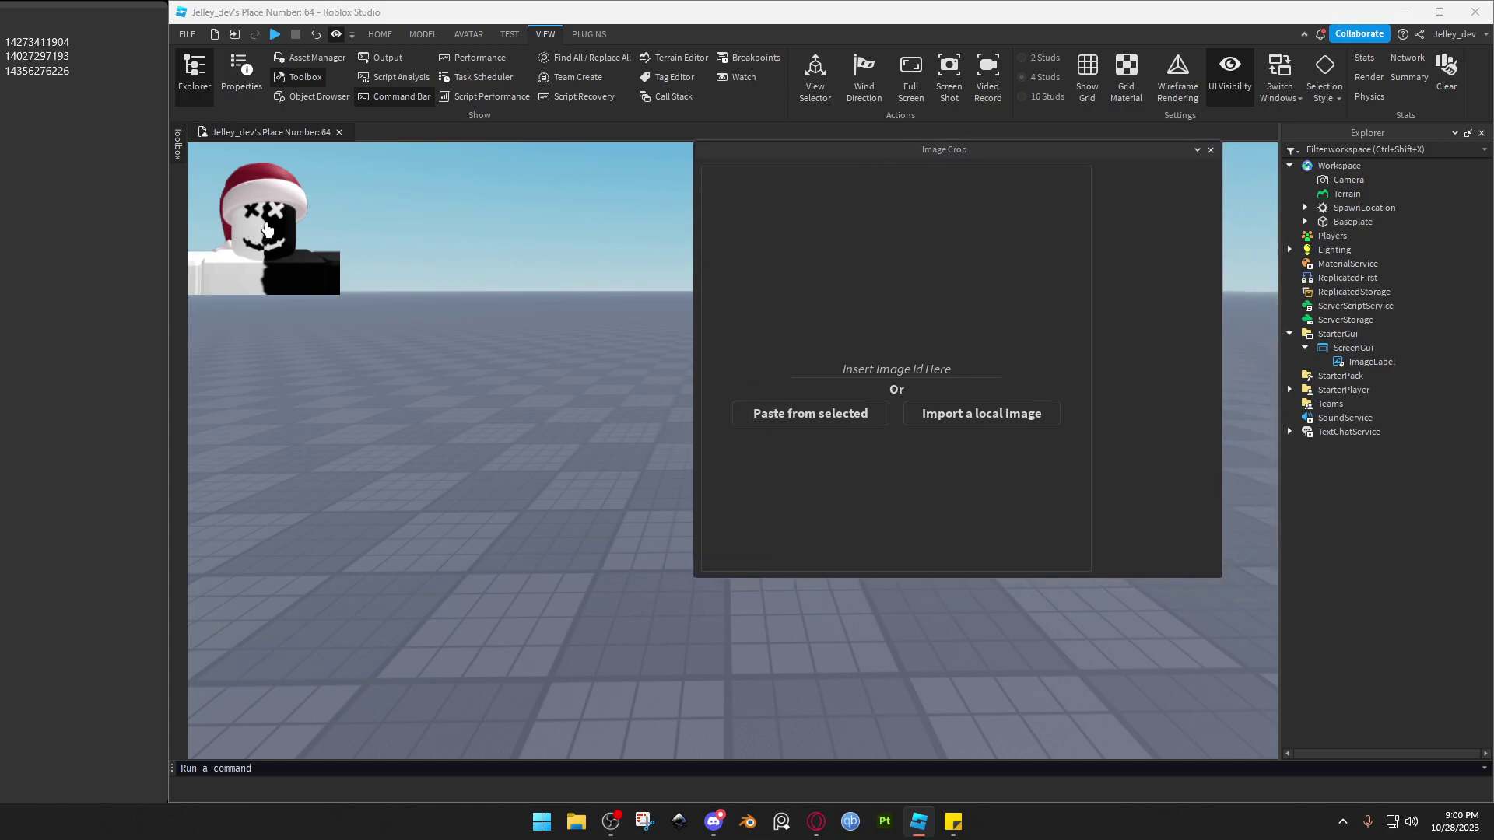
click(1363, 361)
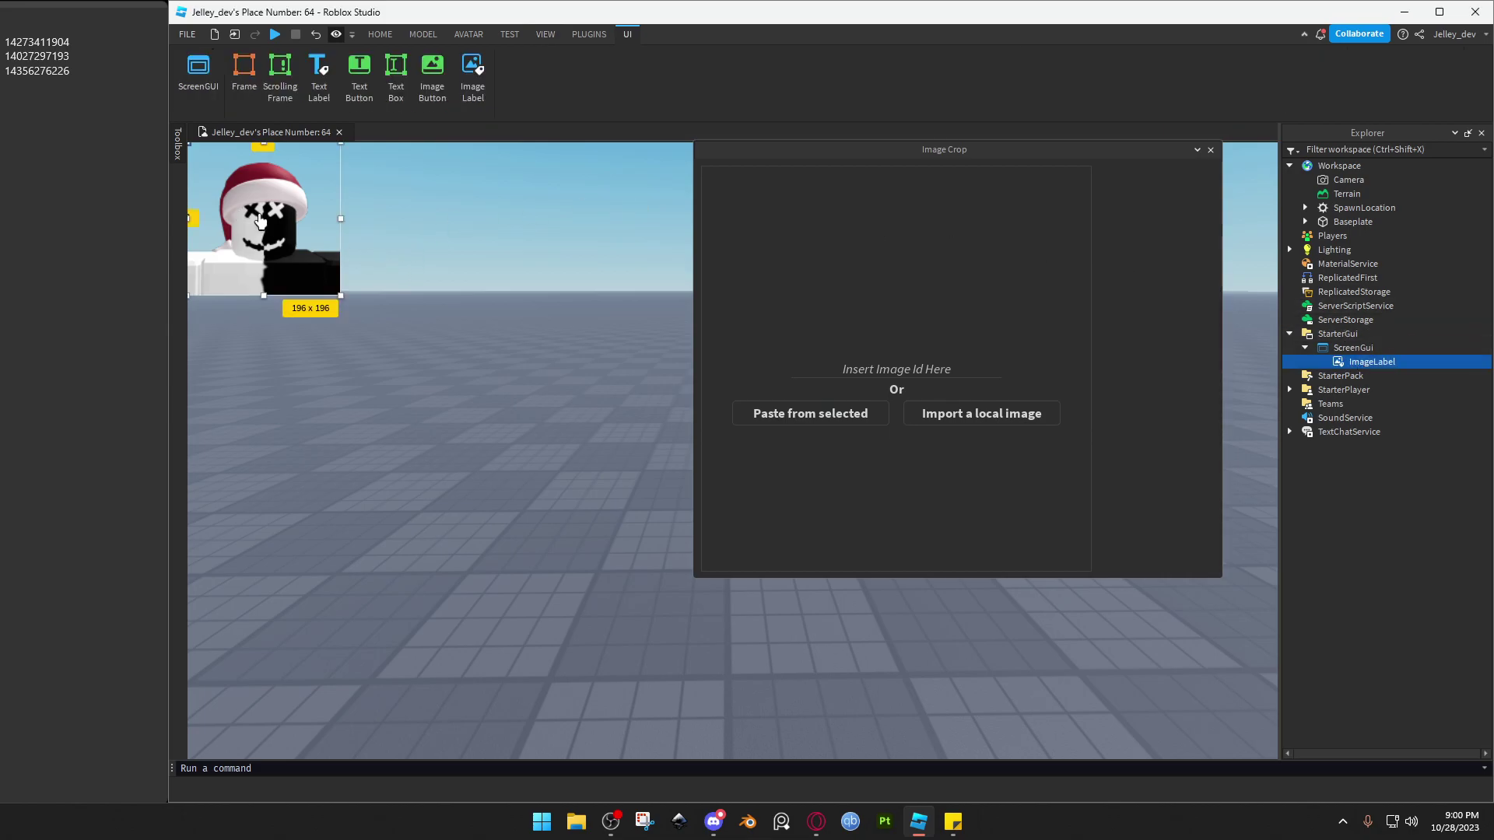
drag(257, 225, 324, 299)
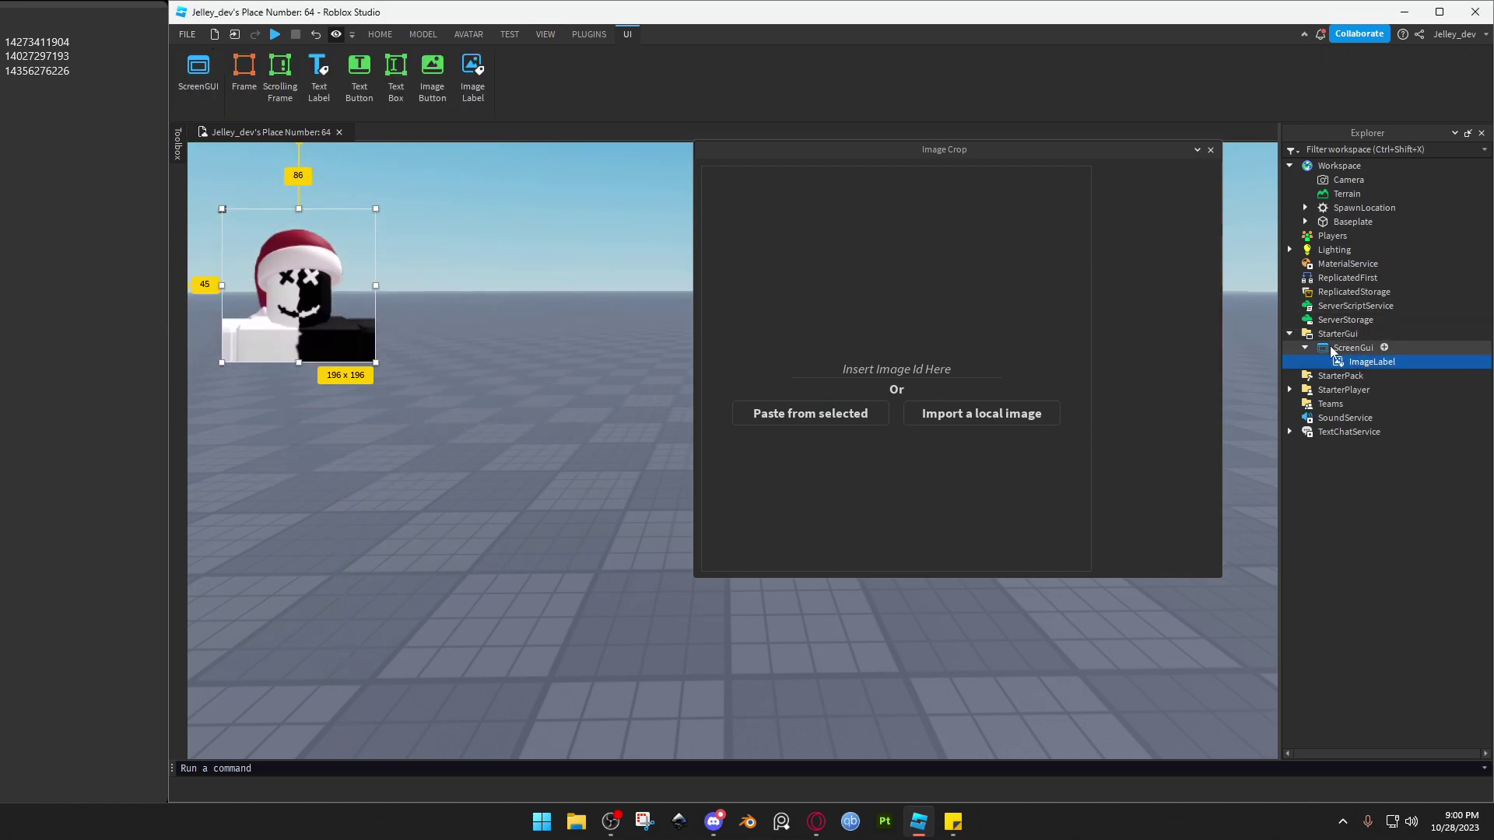
click(908, 368)
drag(290, 292, 435, 400)
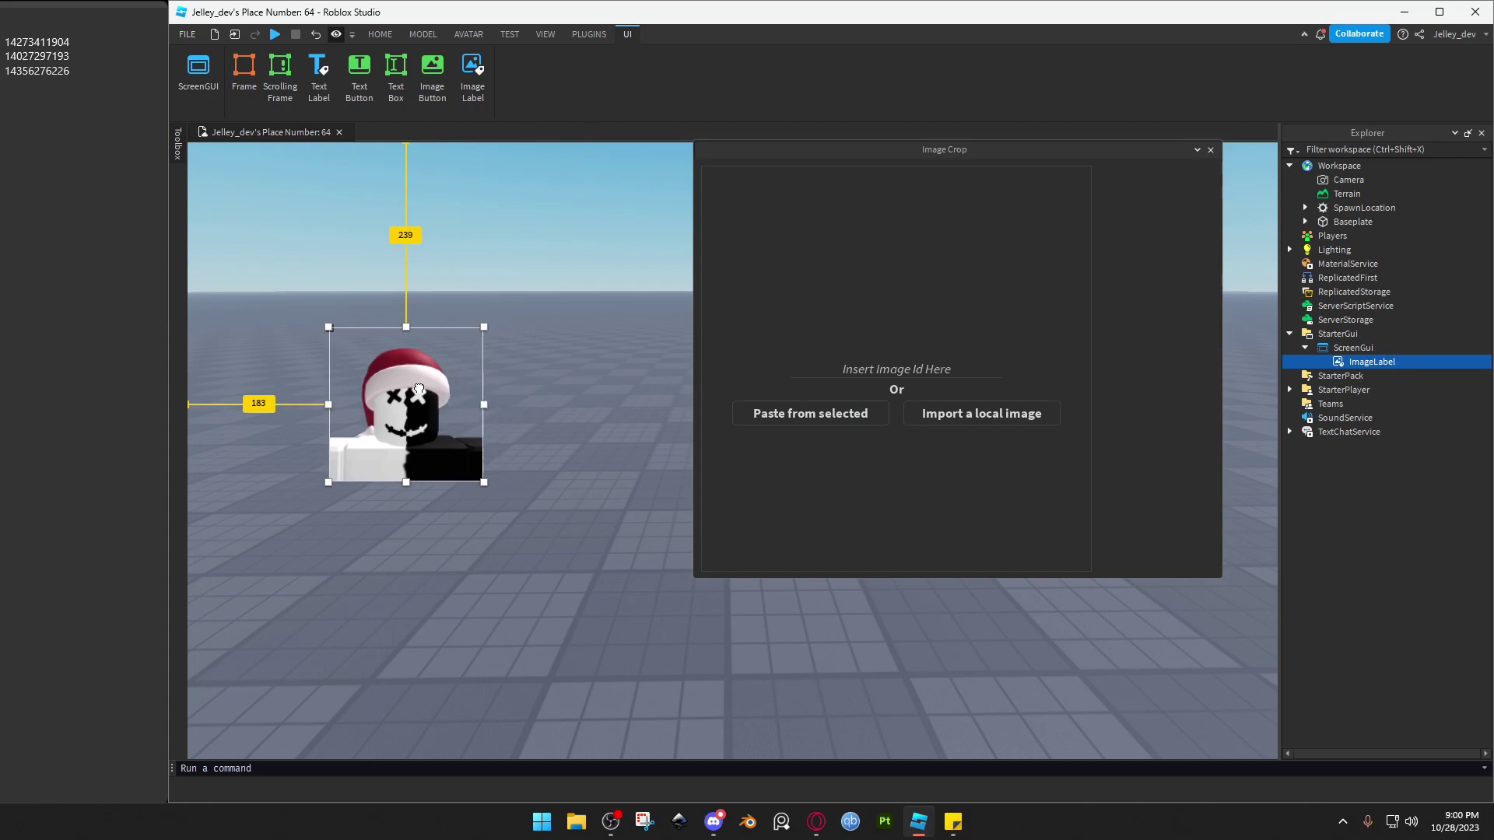
key(ctrl+z)
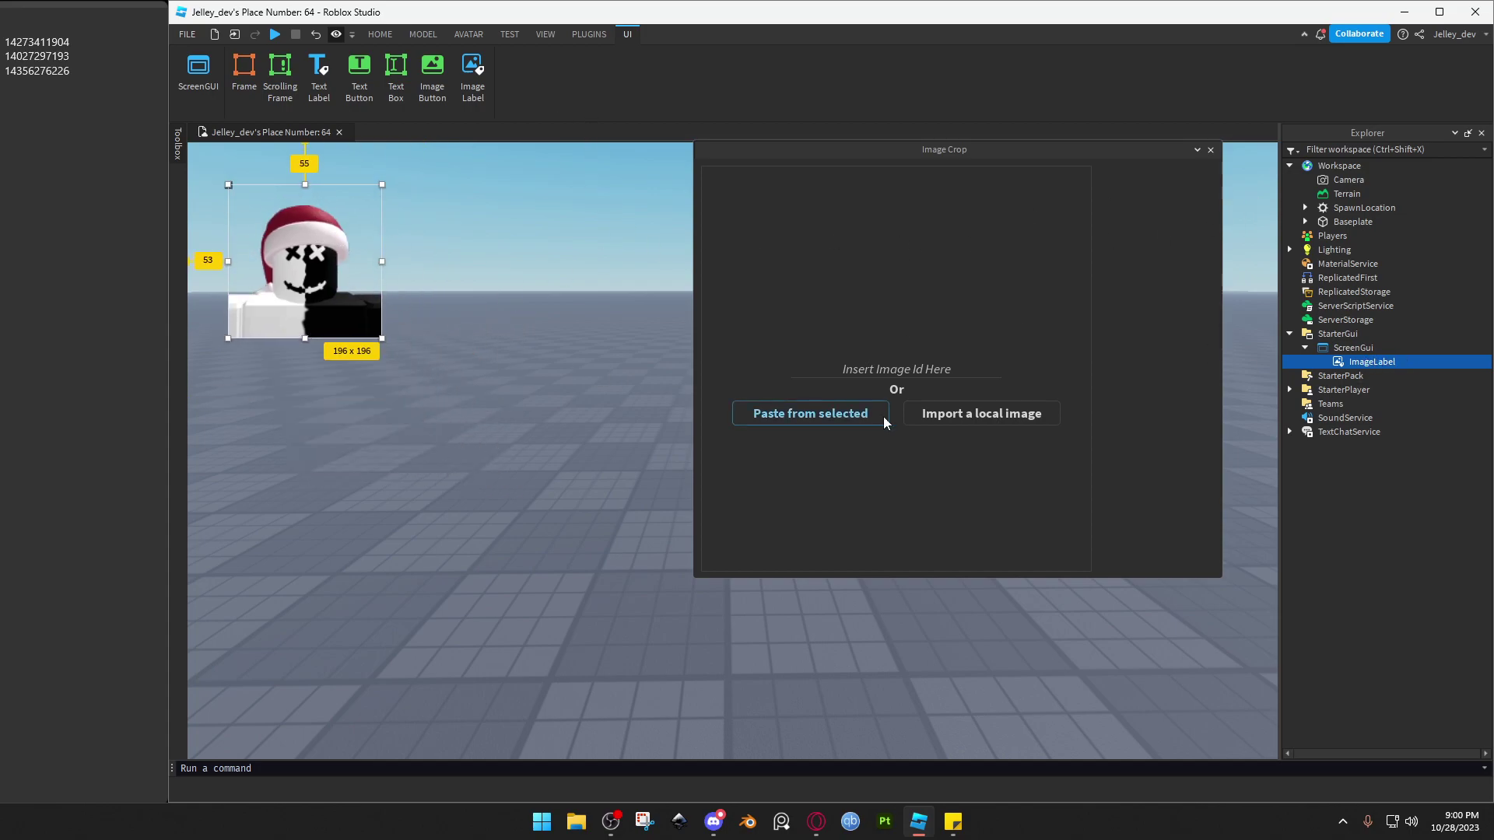
Load the selected ImageLabel's picture into Image Crop and frame the head with a crop rectangle of about 94 × 103 px.
click(816, 416)
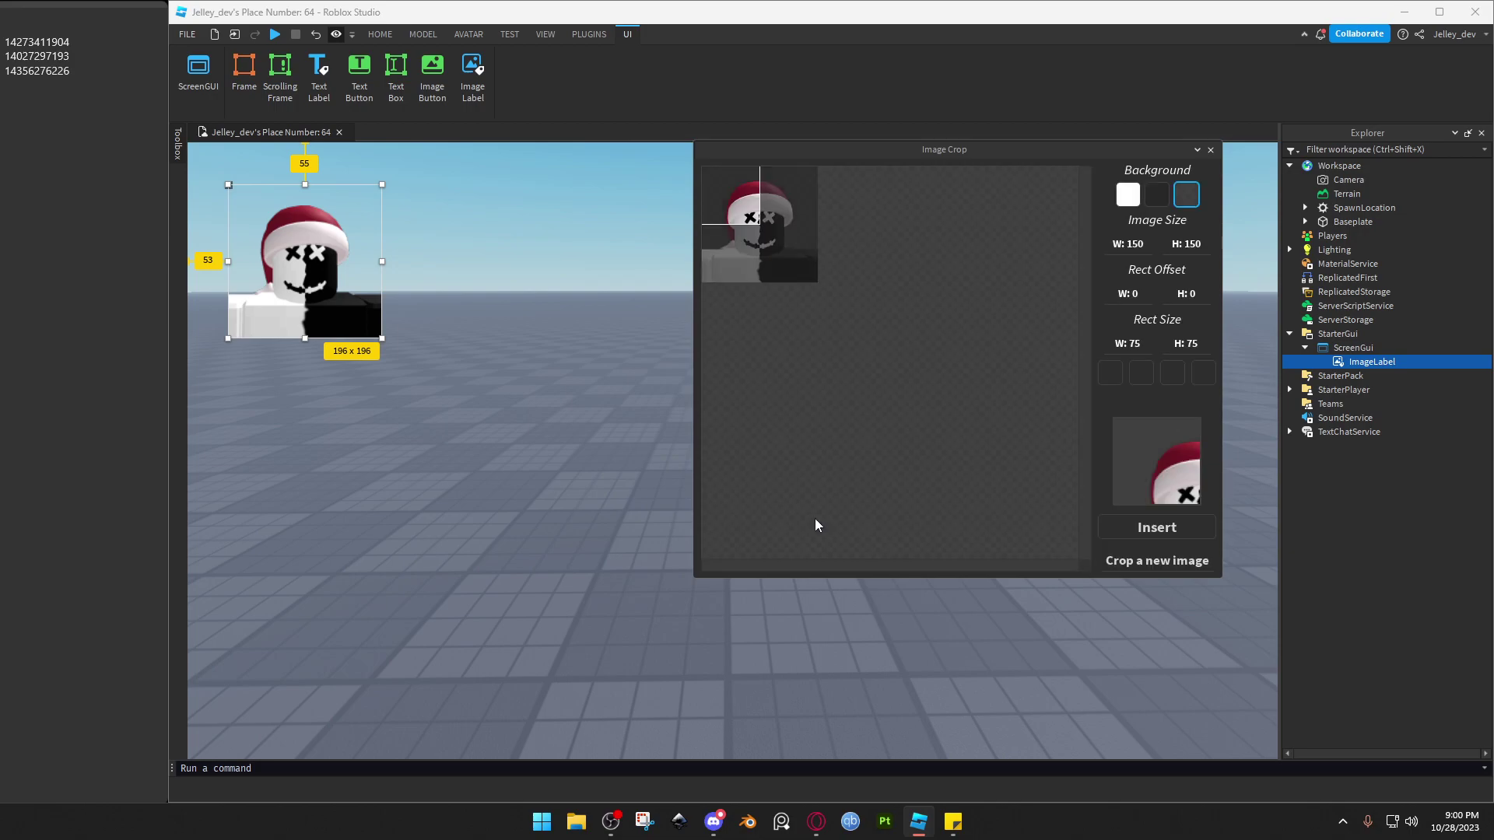
drag(754, 212, 698, 174)
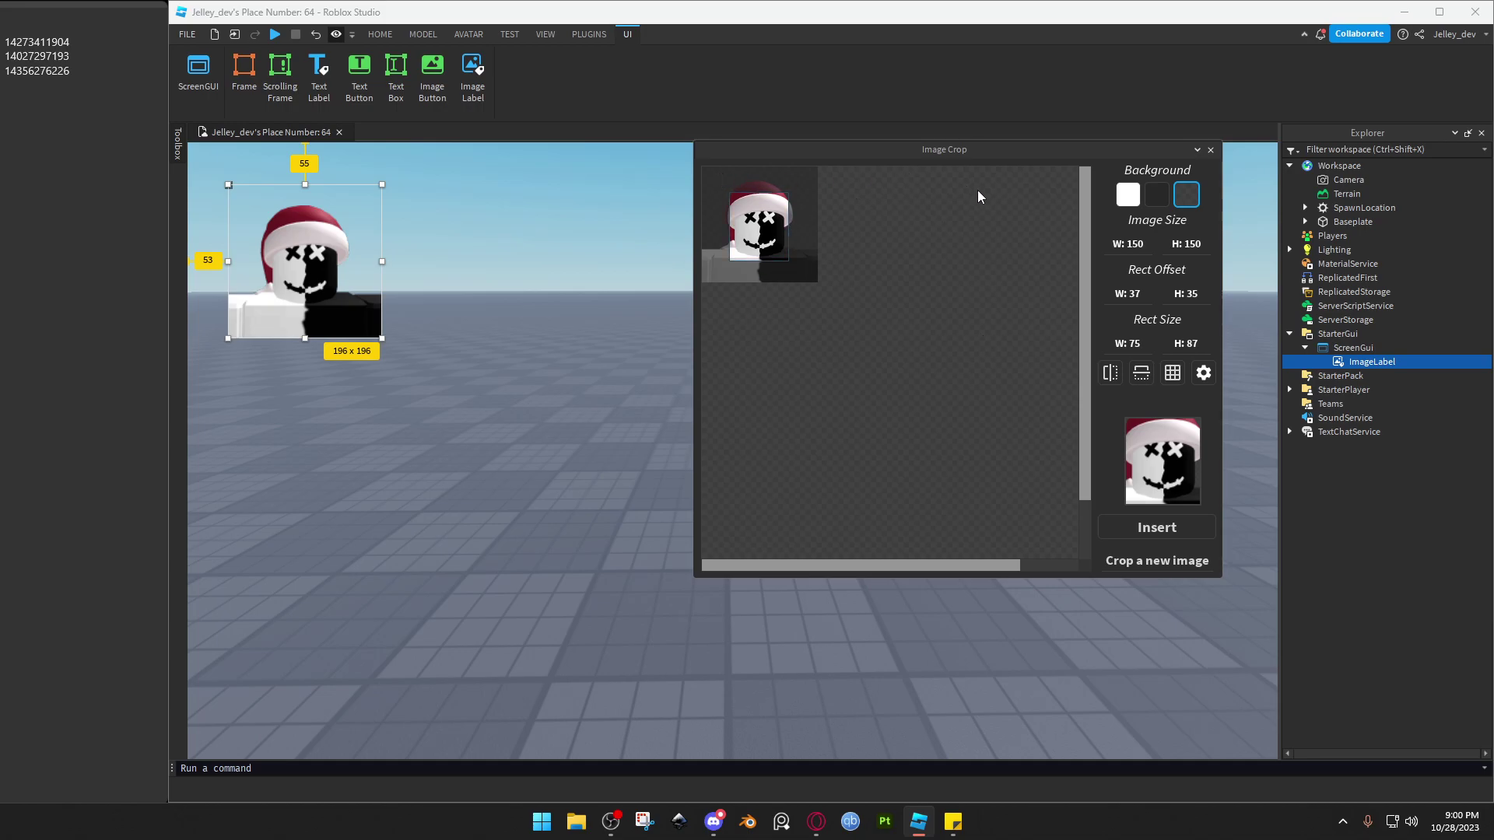
mouse_move(788, 263)
mouse_down()
mouse_move(833, 293)
mouse_move(802, 273)
mouse_up()
mouse_move(766, 247)
mouse_down()
mouse_move(746, 223)
mouse_move(764, 242)
mouse_up()
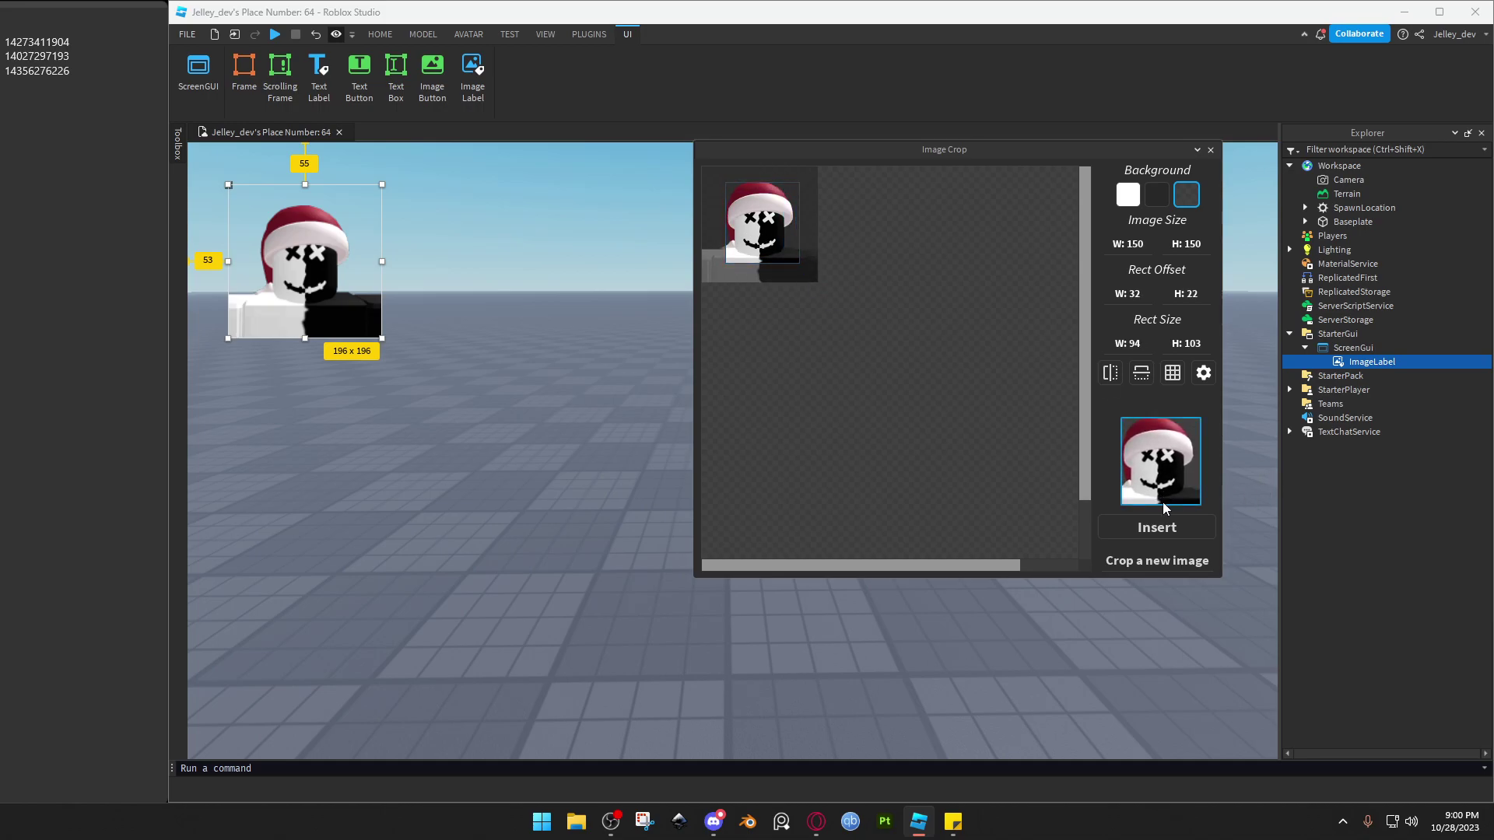
Insert the cropped head into the place as an Image Label.
click(1165, 530)
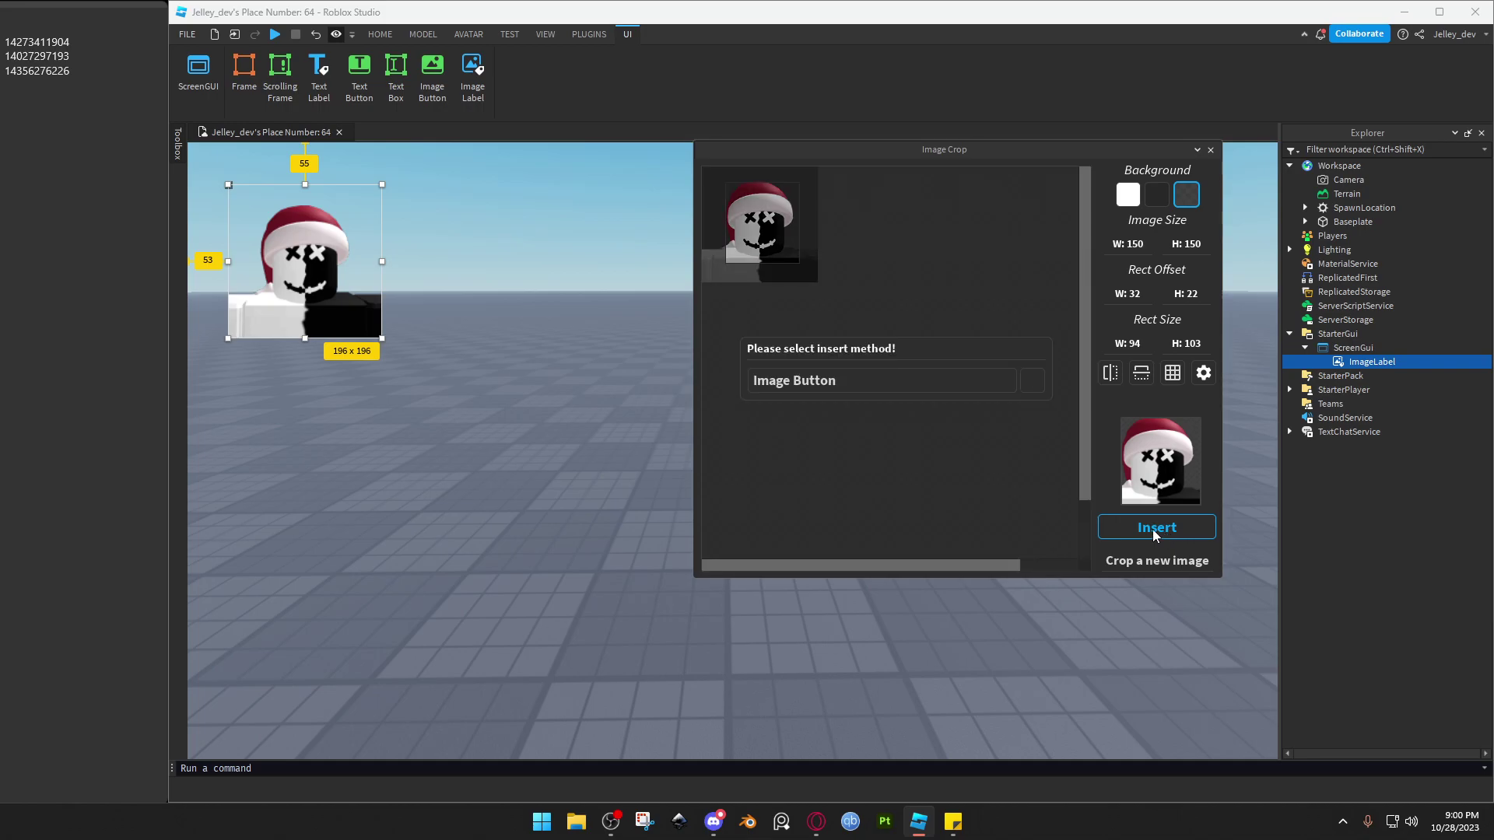
scroll(852, 394, down, 2)
click(959, 381)
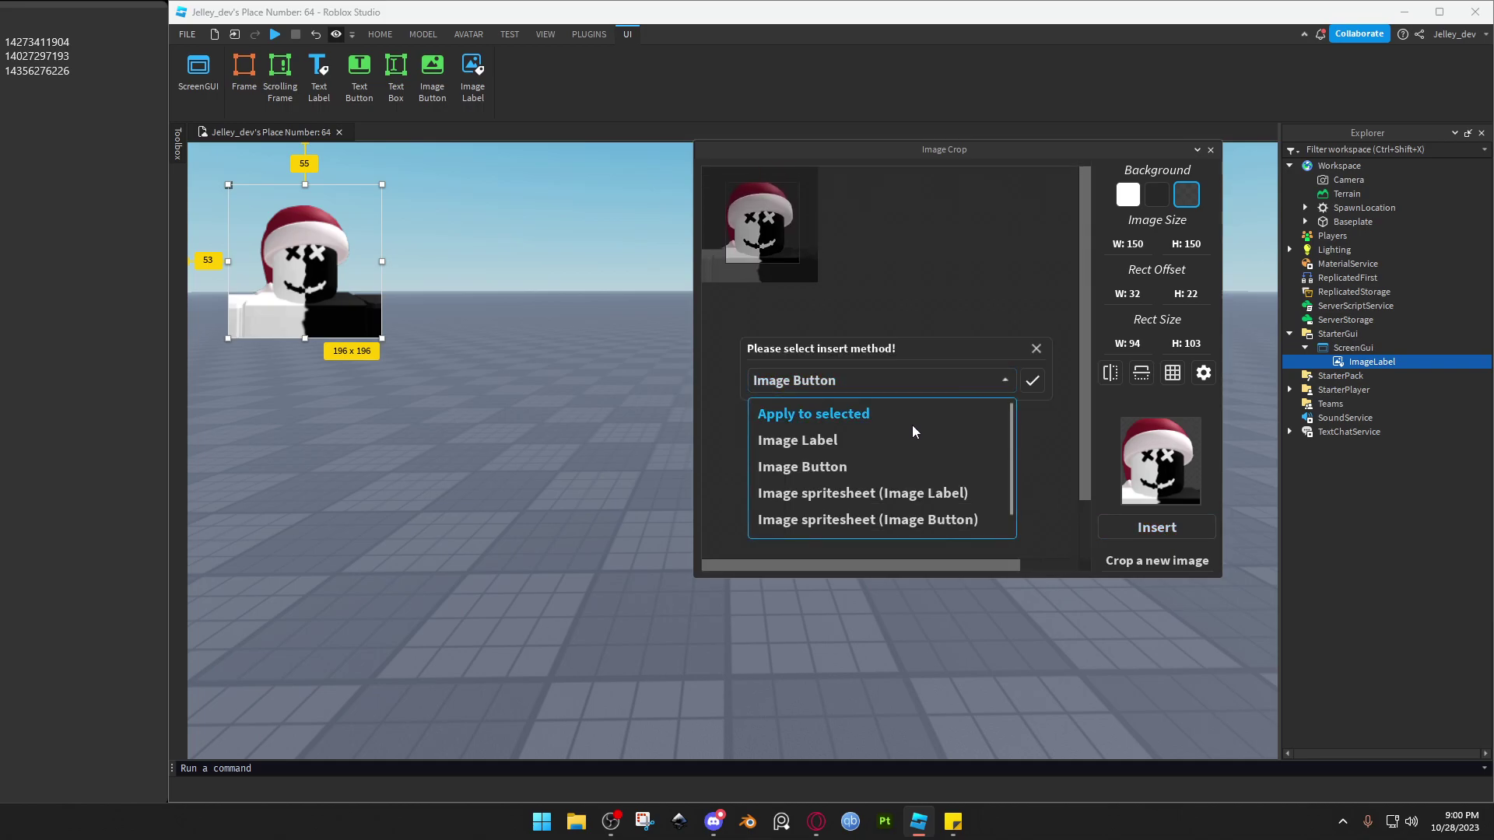
scroll(895, 443, down, 2)
scroll(846, 470, up, 1)
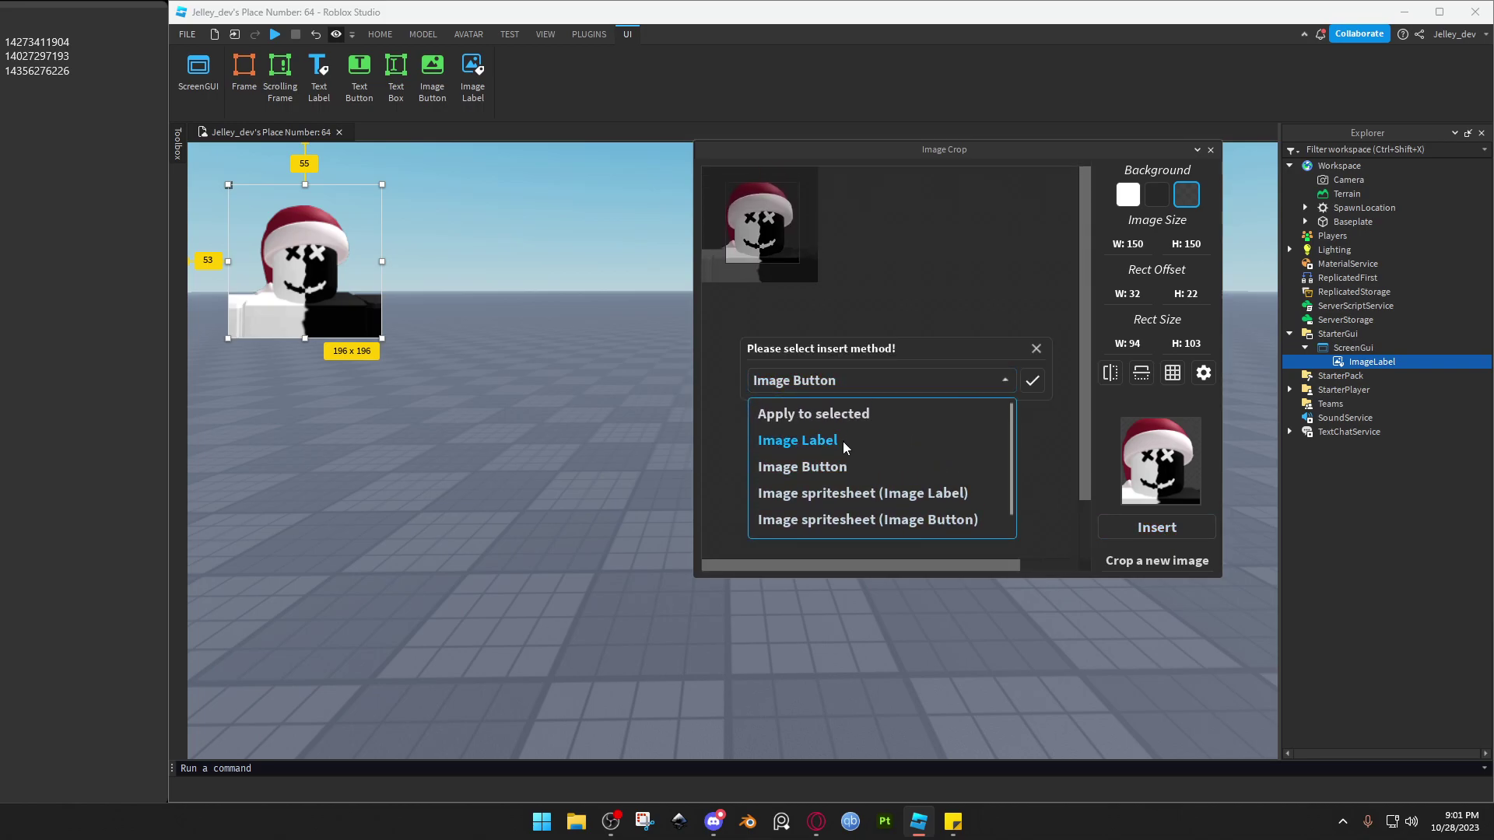
click(861, 440)
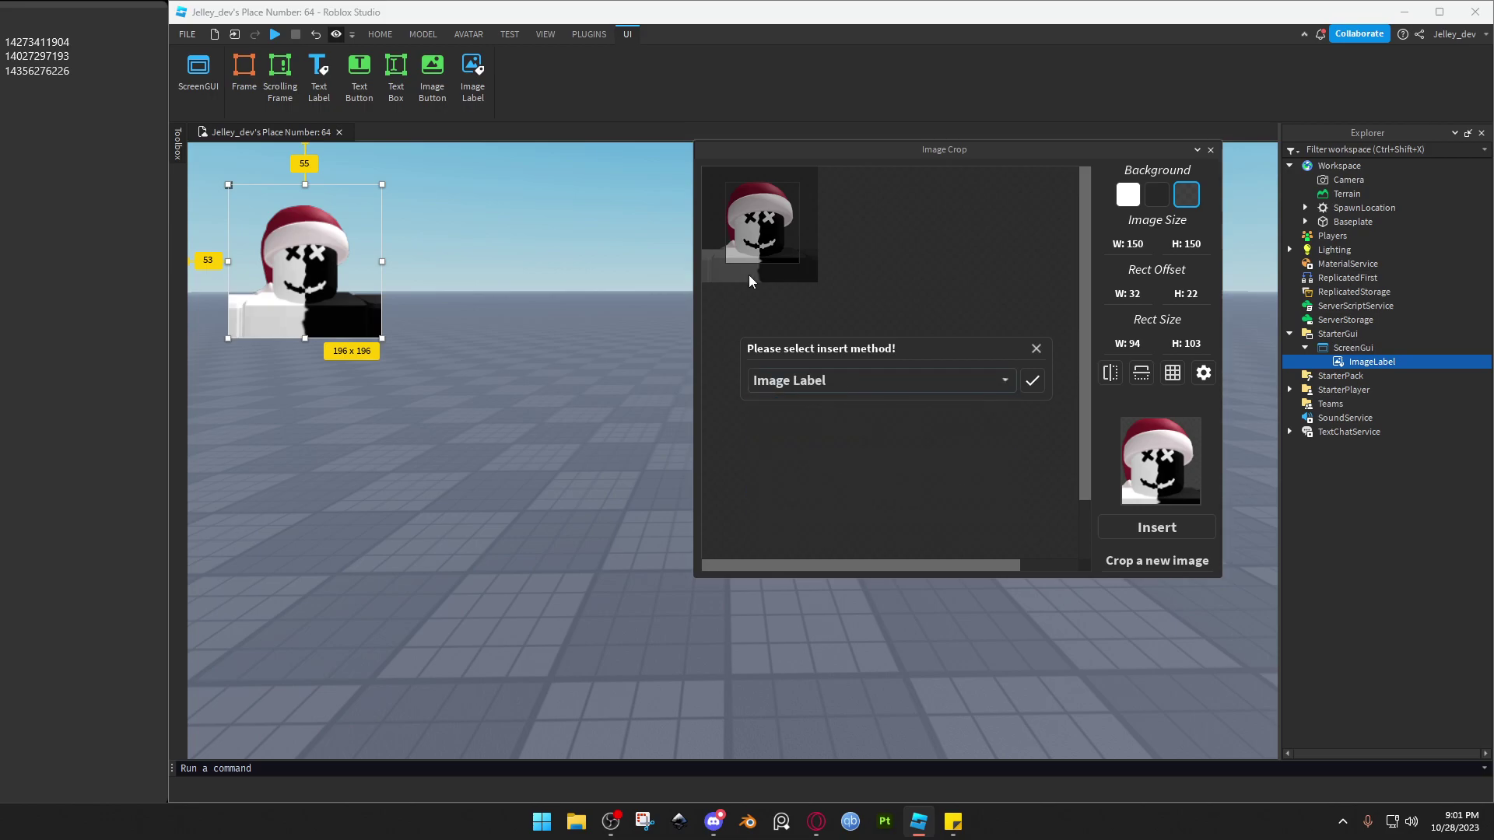
click(1032, 381)
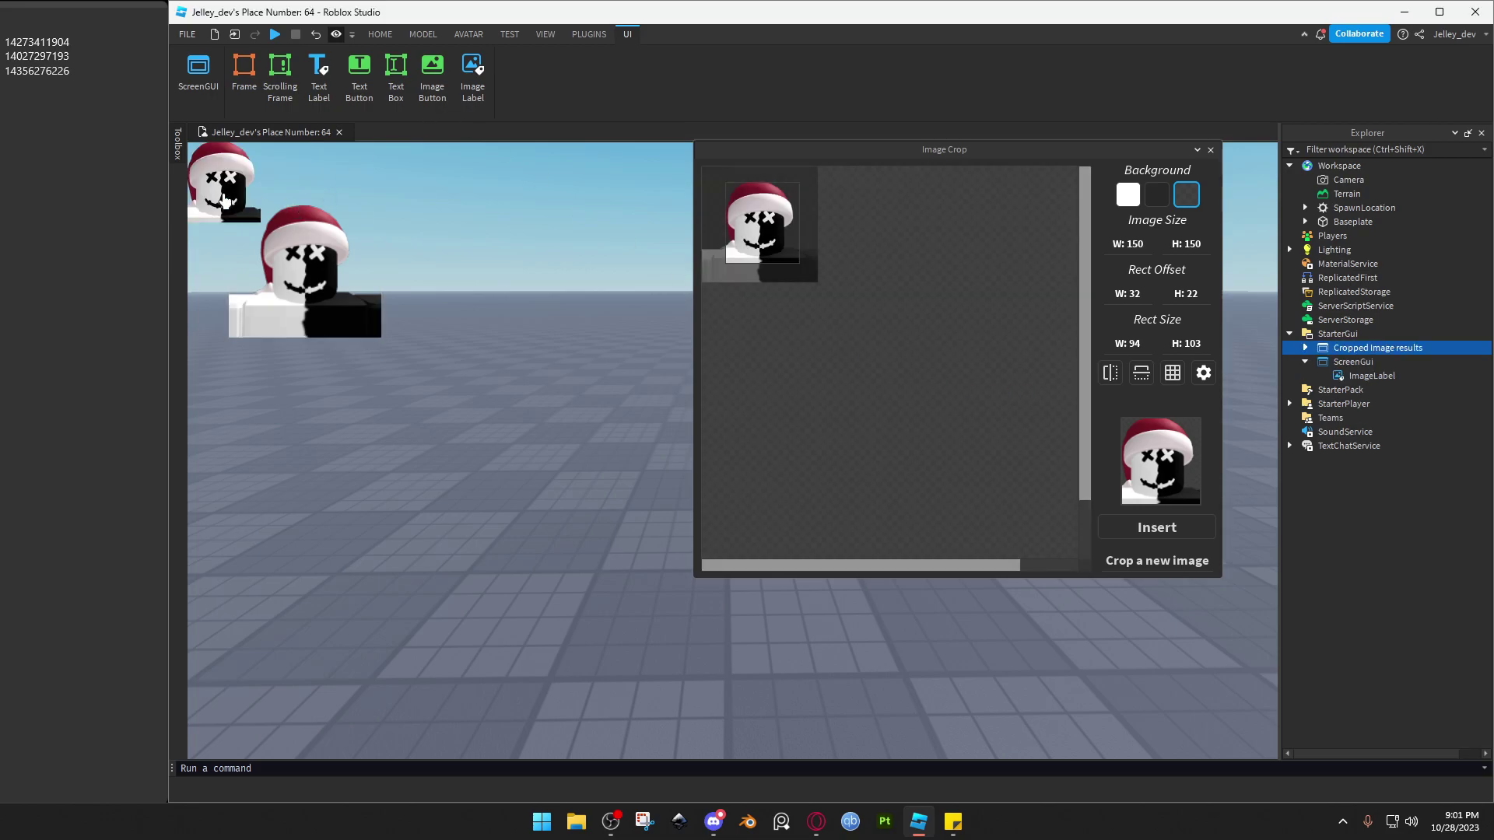
Try the crop grid, turn it off, and reframe the figure with a full-height crop of about 84 × 150 px.
drag(759, 221, 717, 186)
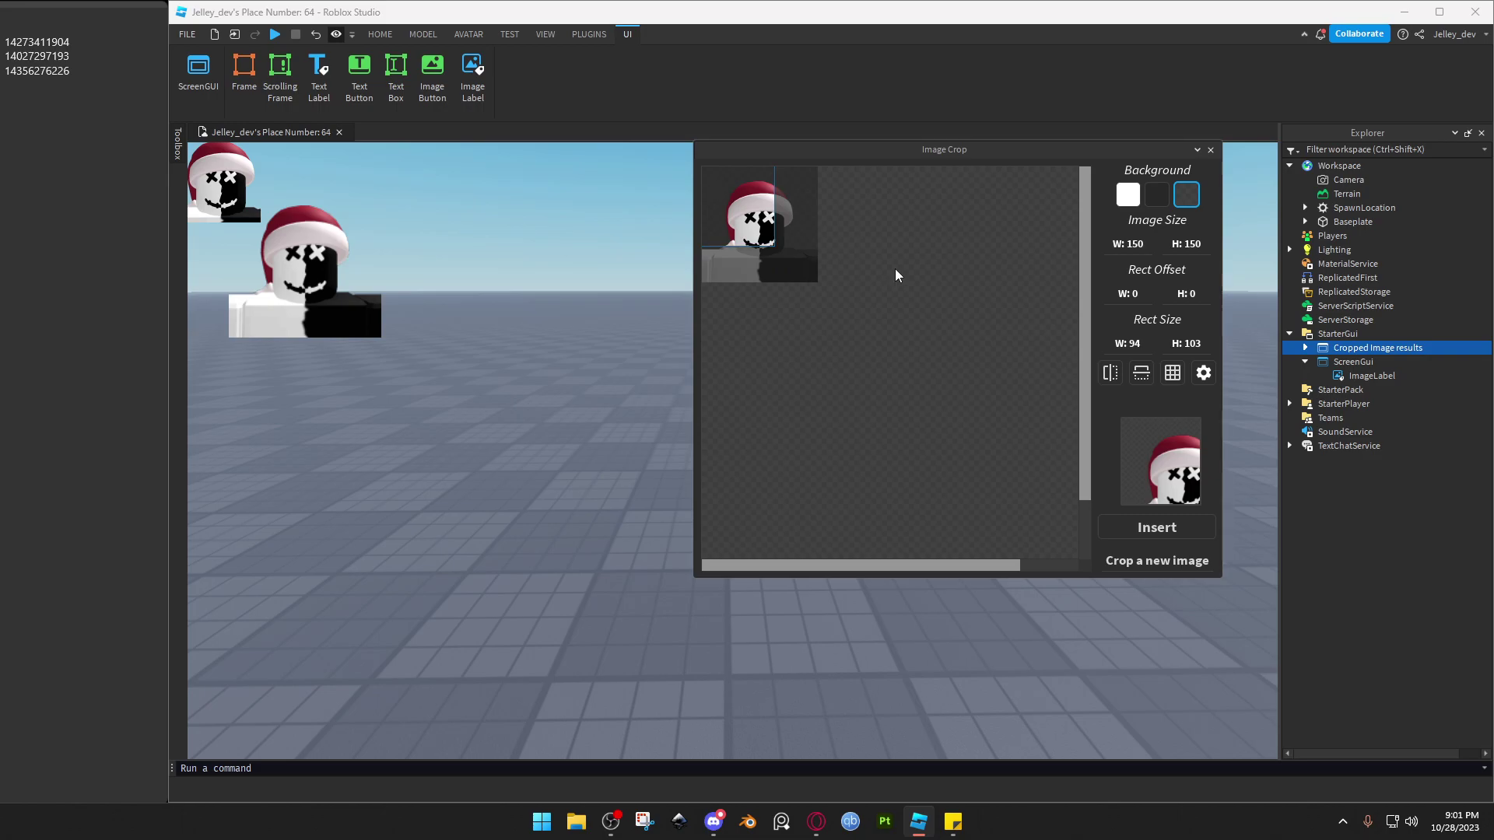
click(1172, 374)
drag(779, 253, 760, 178)
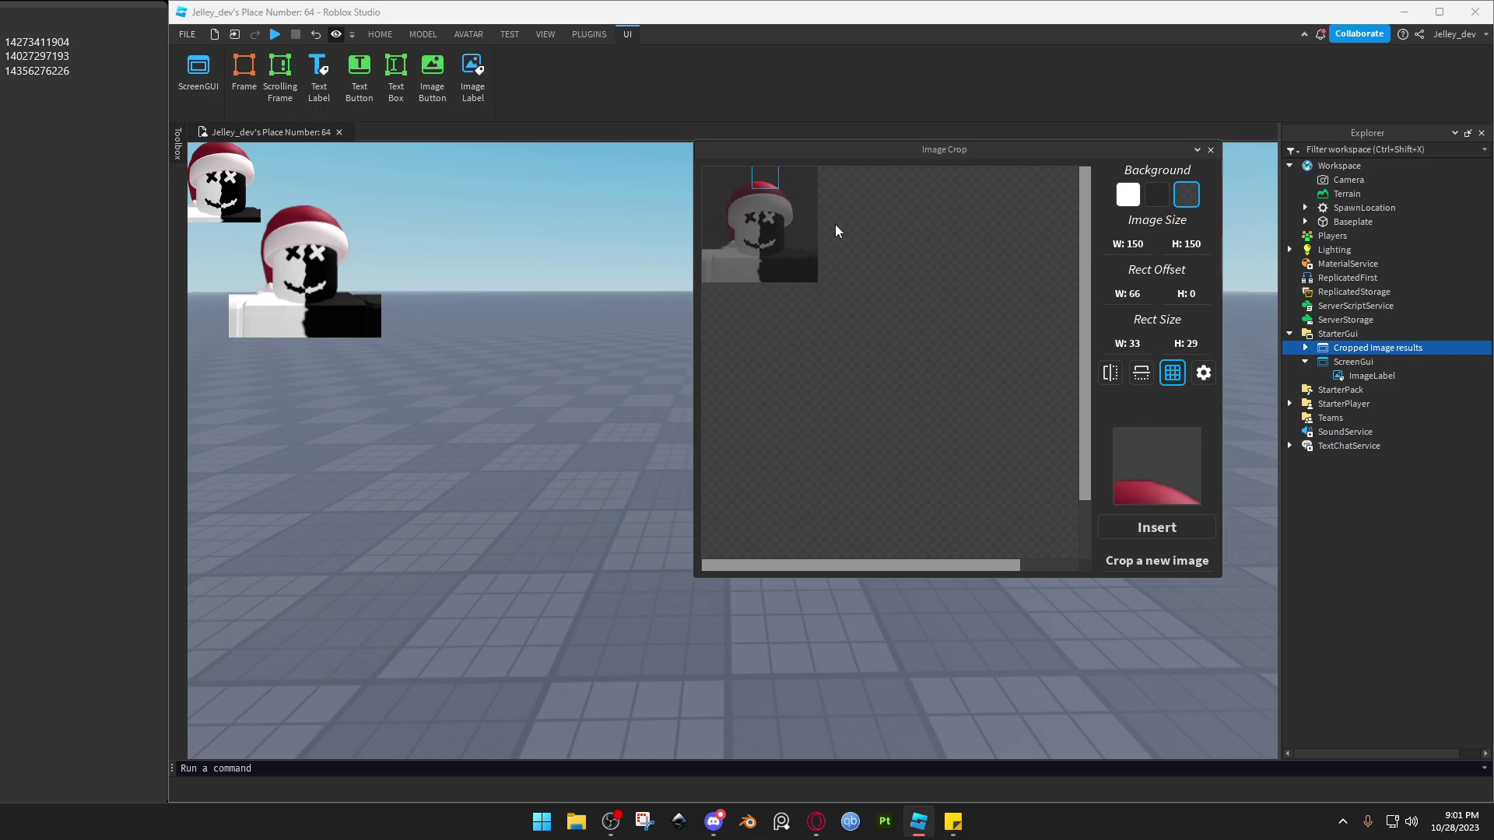
click(1139, 378)
click(1143, 379)
drag(786, 201, 834, 280)
drag(798, 231, 775, 227)
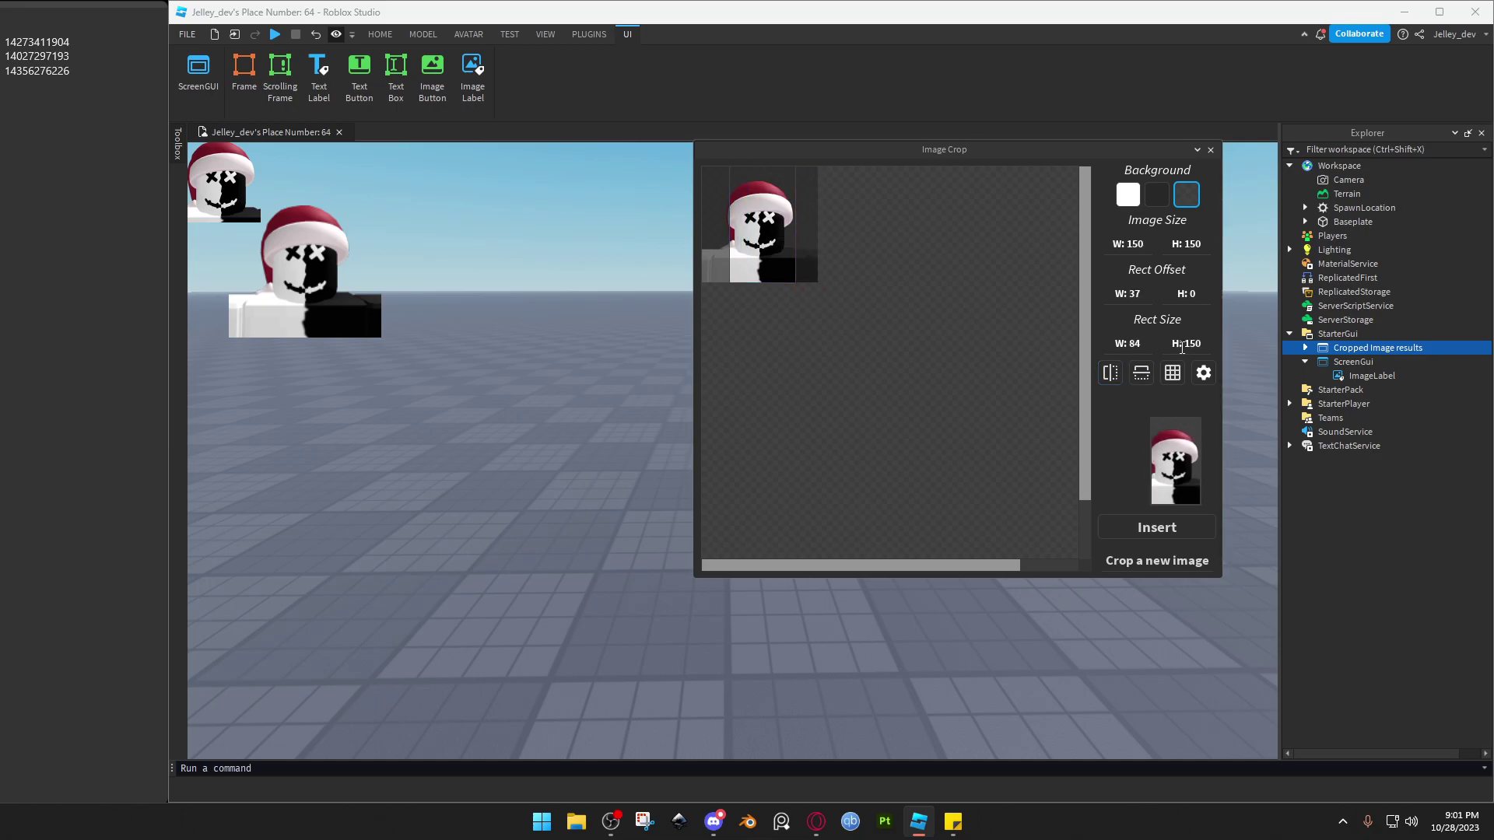
Try flipping the crop horizontally and vertically, and restore its original orientation.
click(1139, 373)
click(1111, 376)
click(1111, 376)
click(1111, 377)
click(1136, 374)
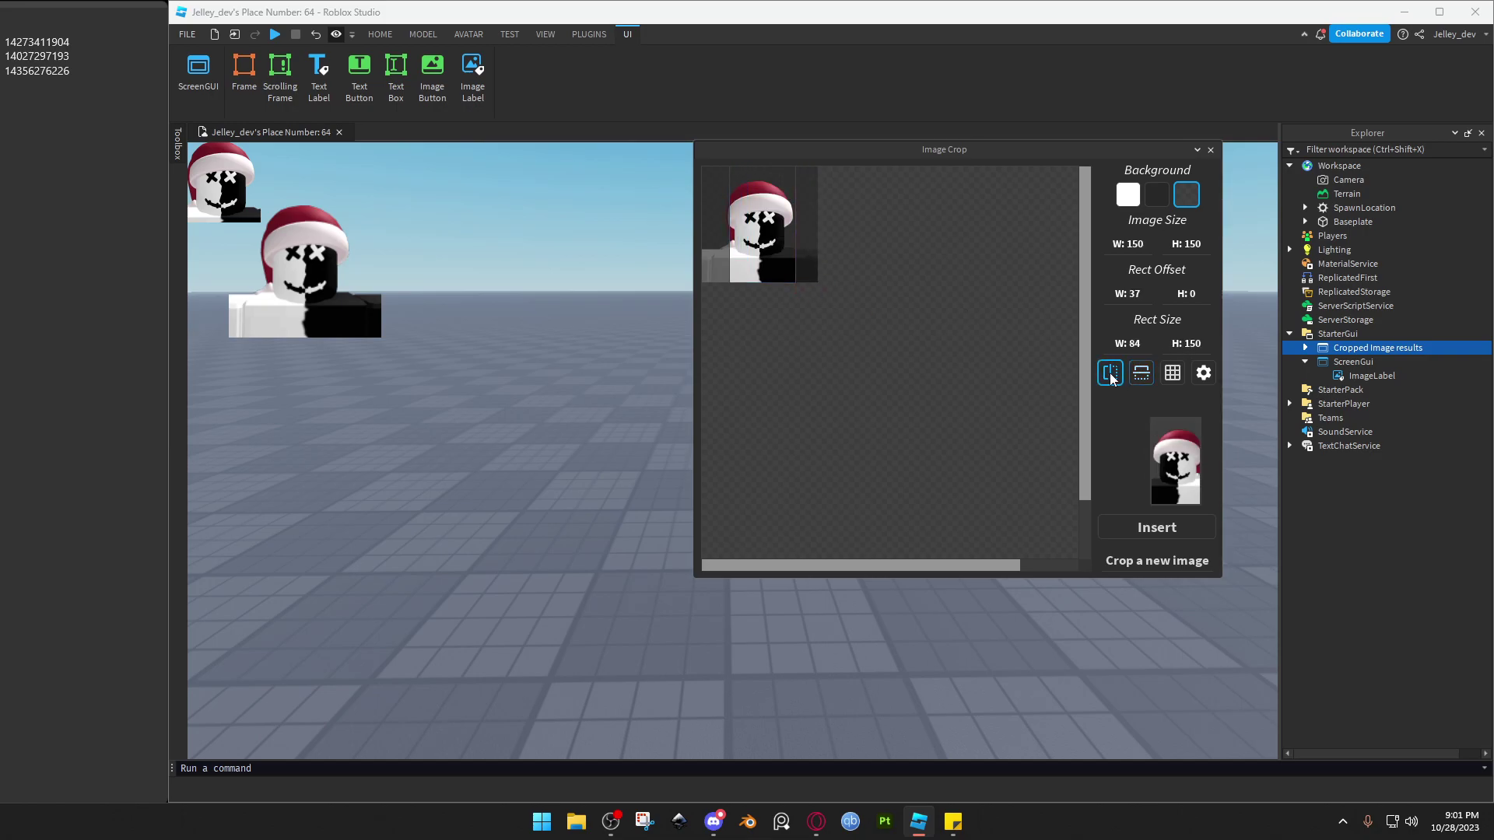
click(1112, 375)
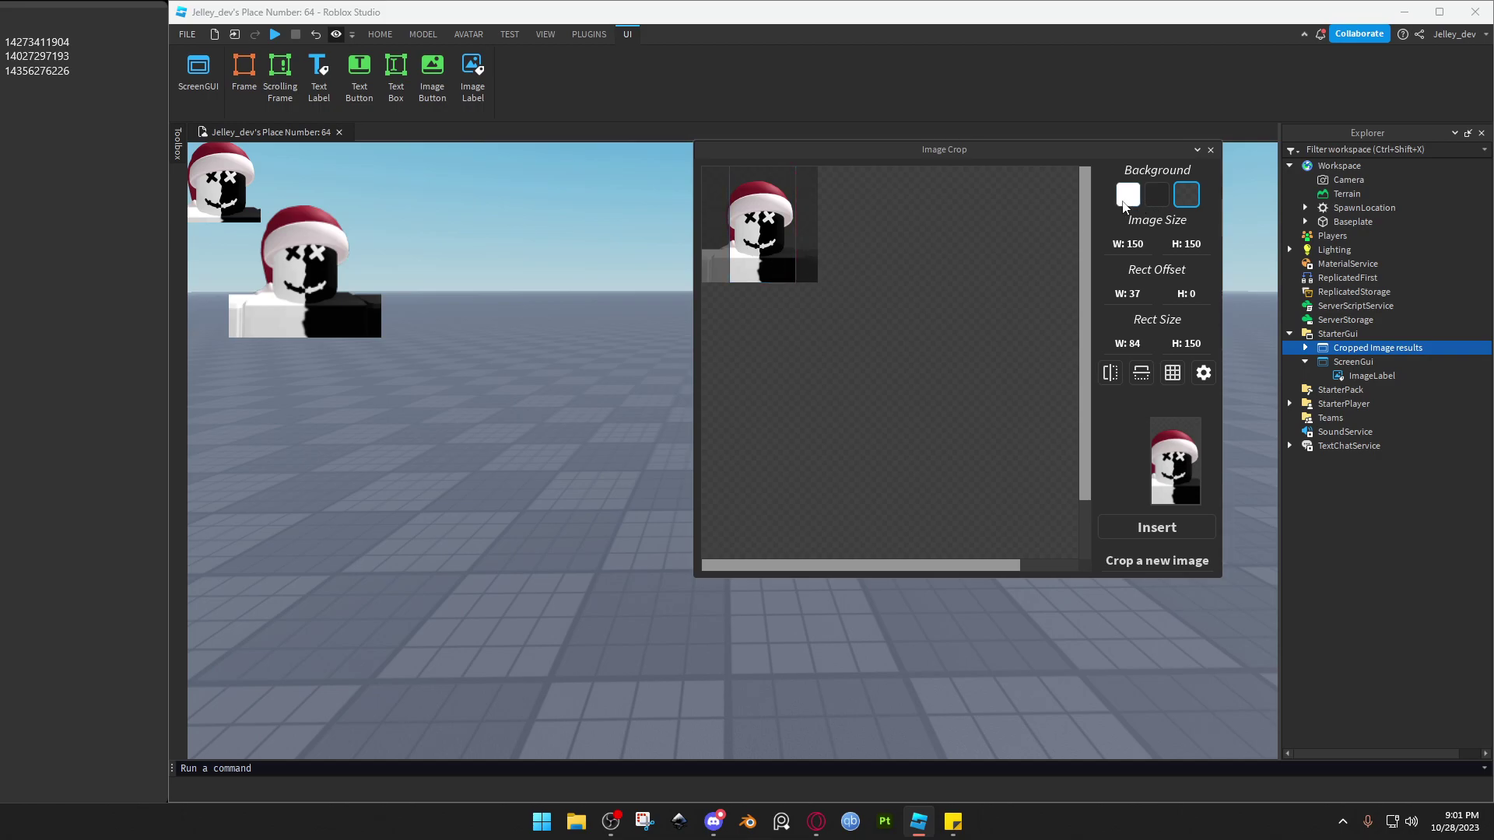
Try the dark and white crop backgrounds and switch back to the checkered grey one.
click(1150, 204)
click(1133, 202)
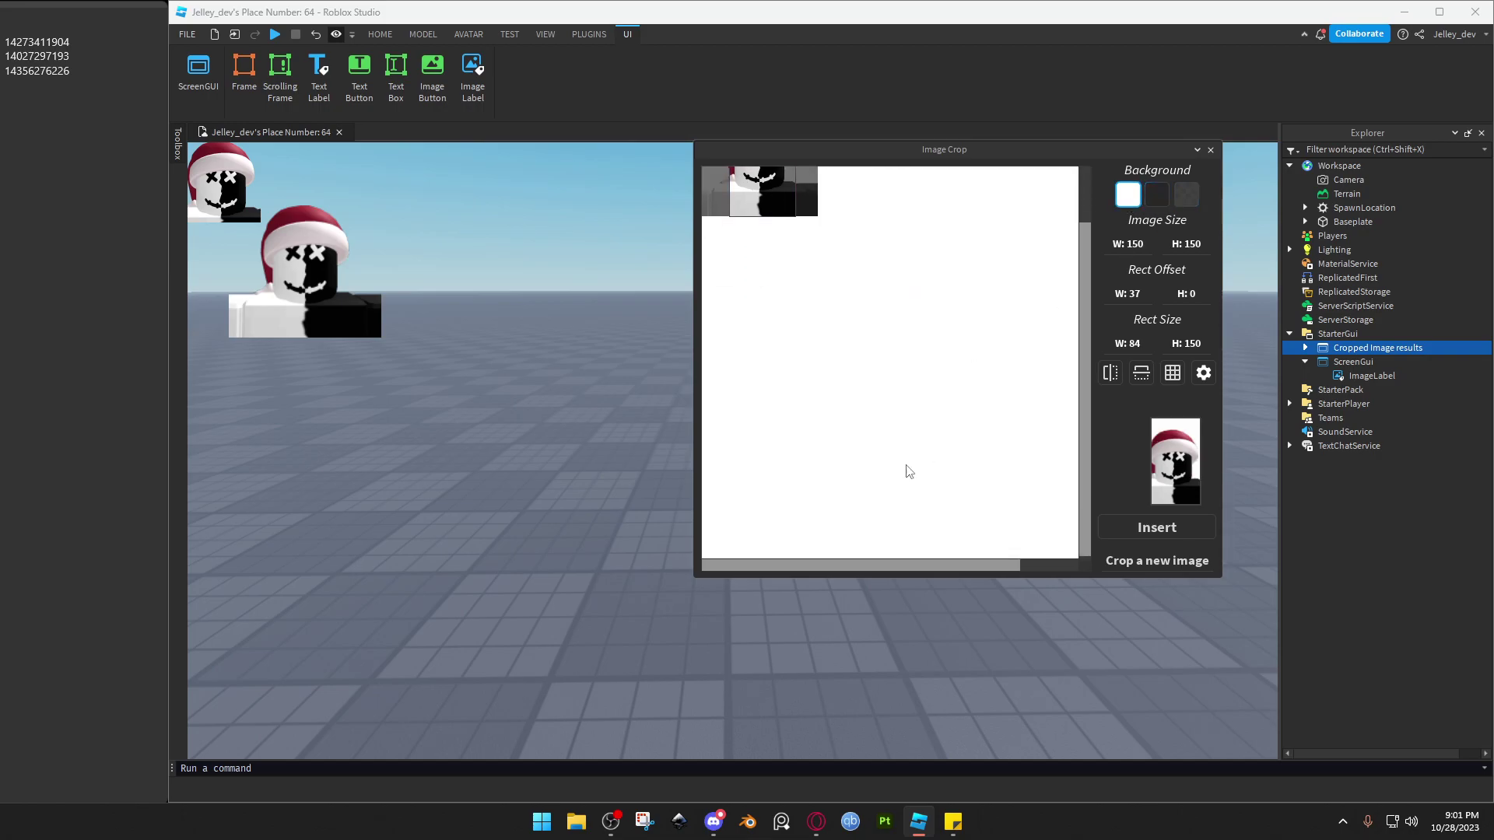
click(1187, 195)
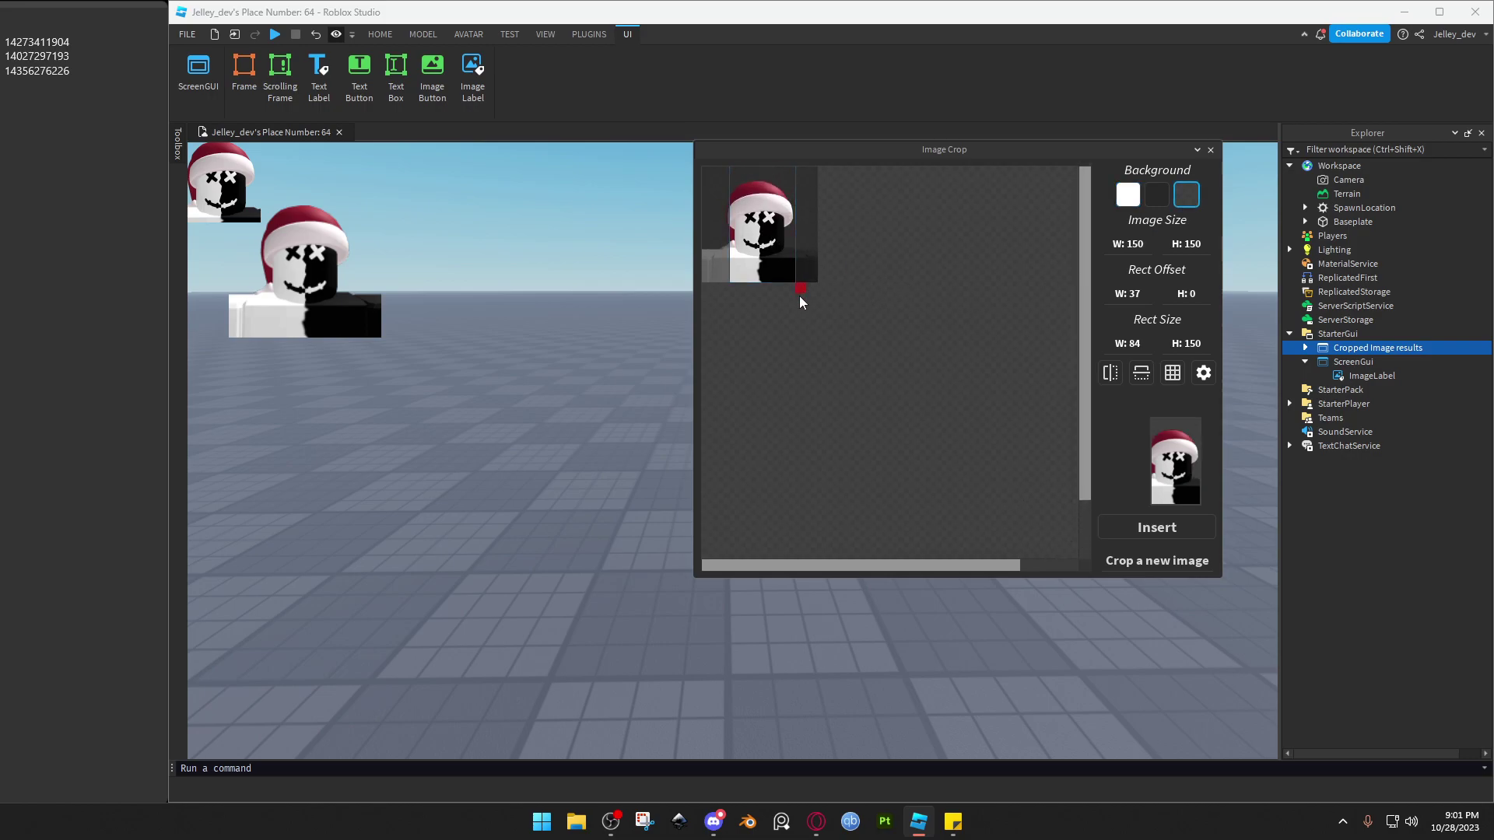
Resize the crop rectangle tightly around the face to about 60 × 69 px.
drag(802, 288, 823, 288)
drag(730, 230, 700, 257)
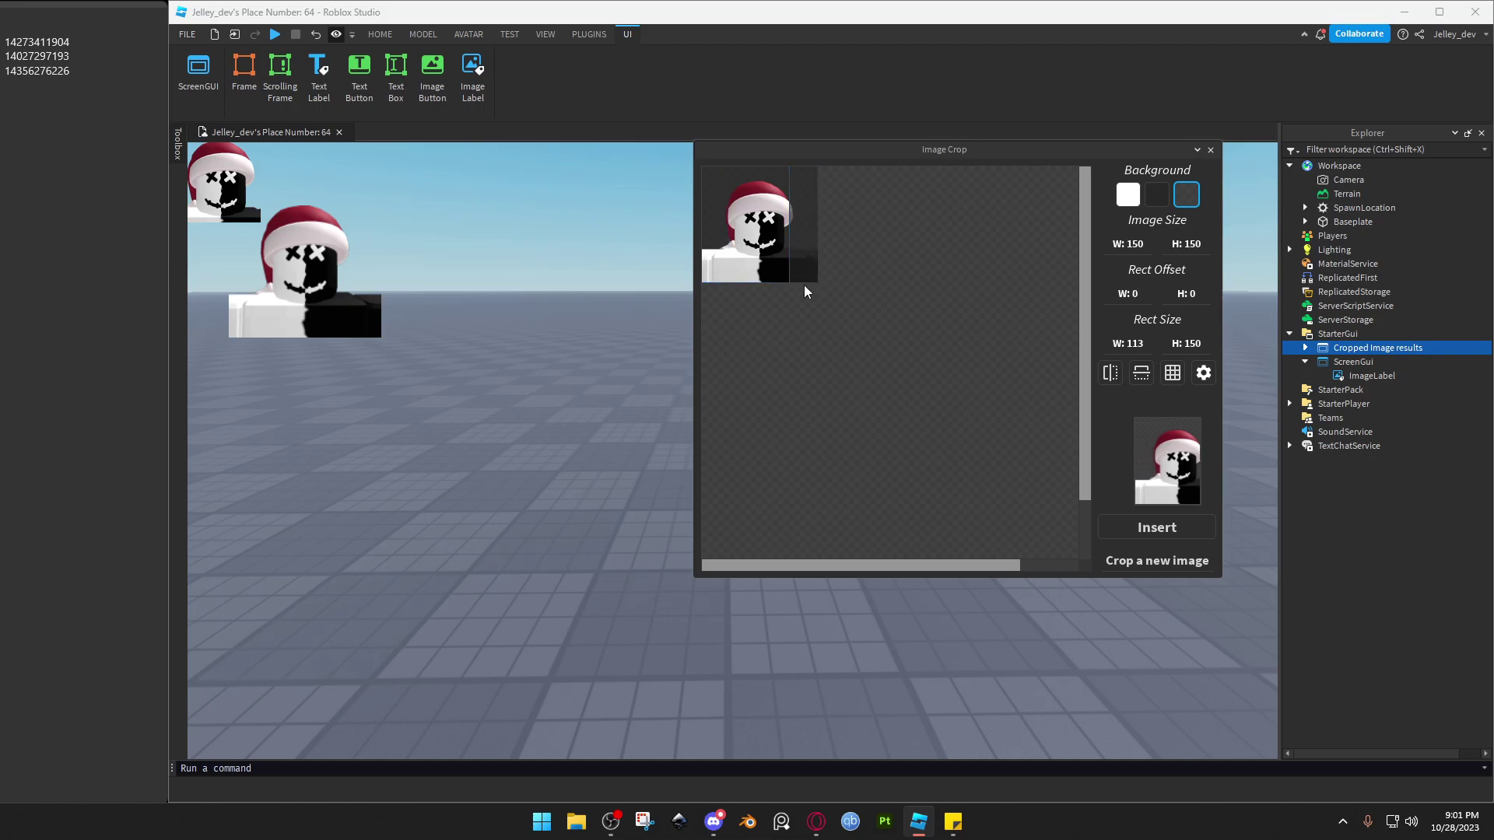
mouse_move(797, 287)
mouse_down()
mouse_move(774, 240)
mouse_move(782, 253)
mouse_up()
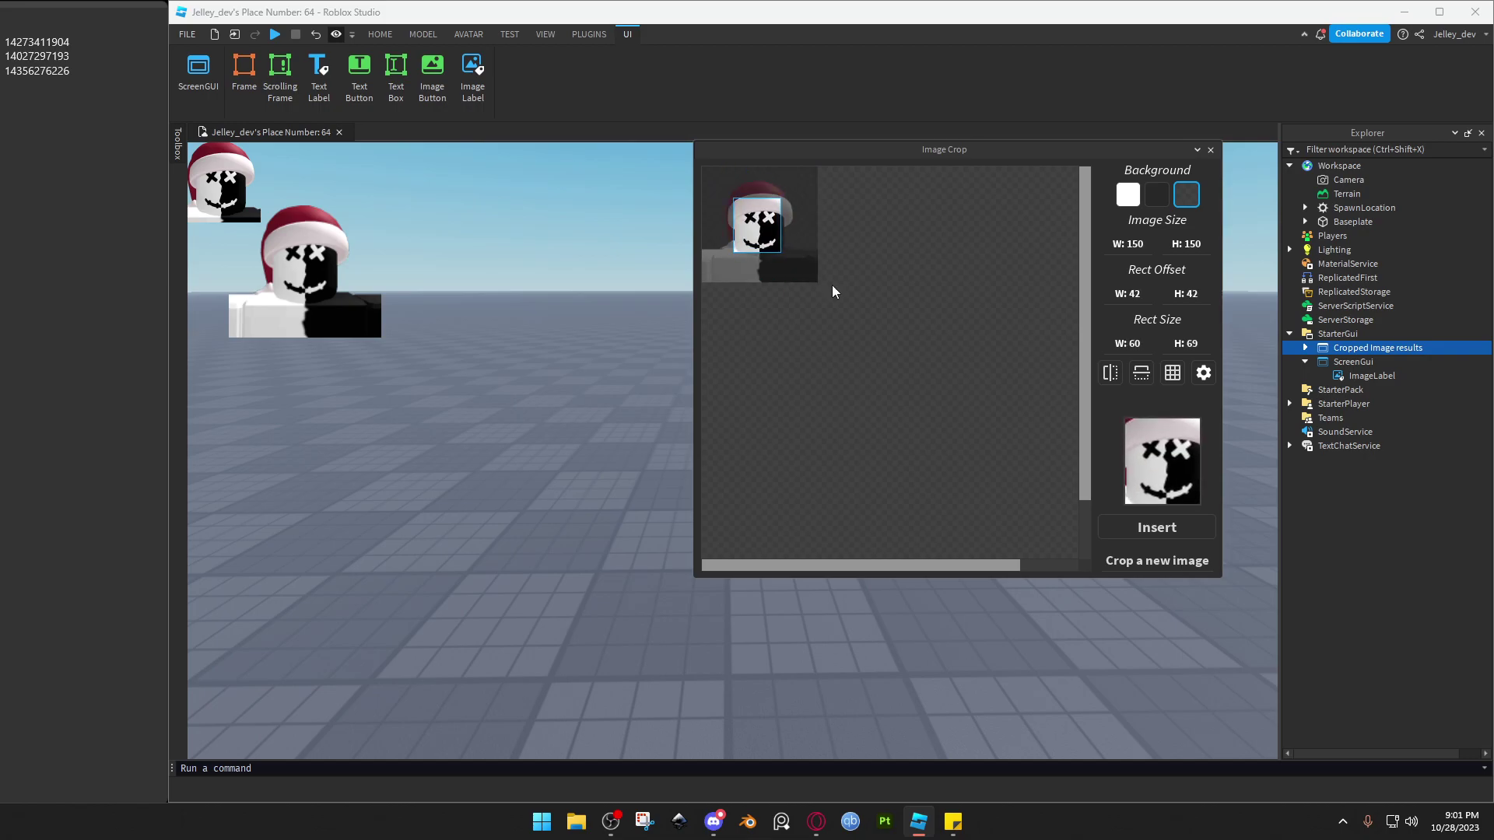
Insert the cropped face into the place as an Image Button.
click(1160, 527)
click(1006, 381)
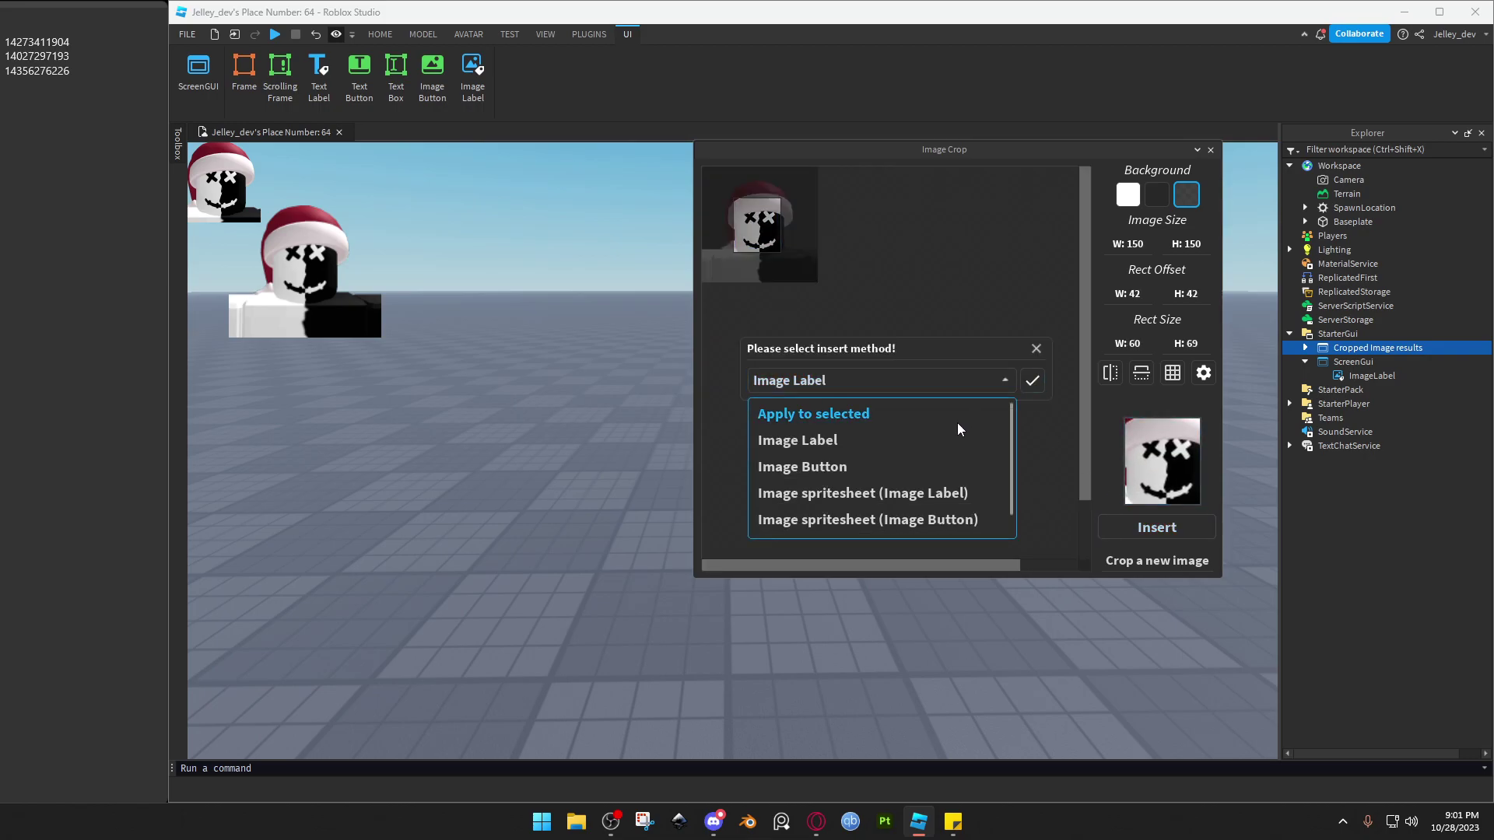
click(926, 466)
click(1033, 381)
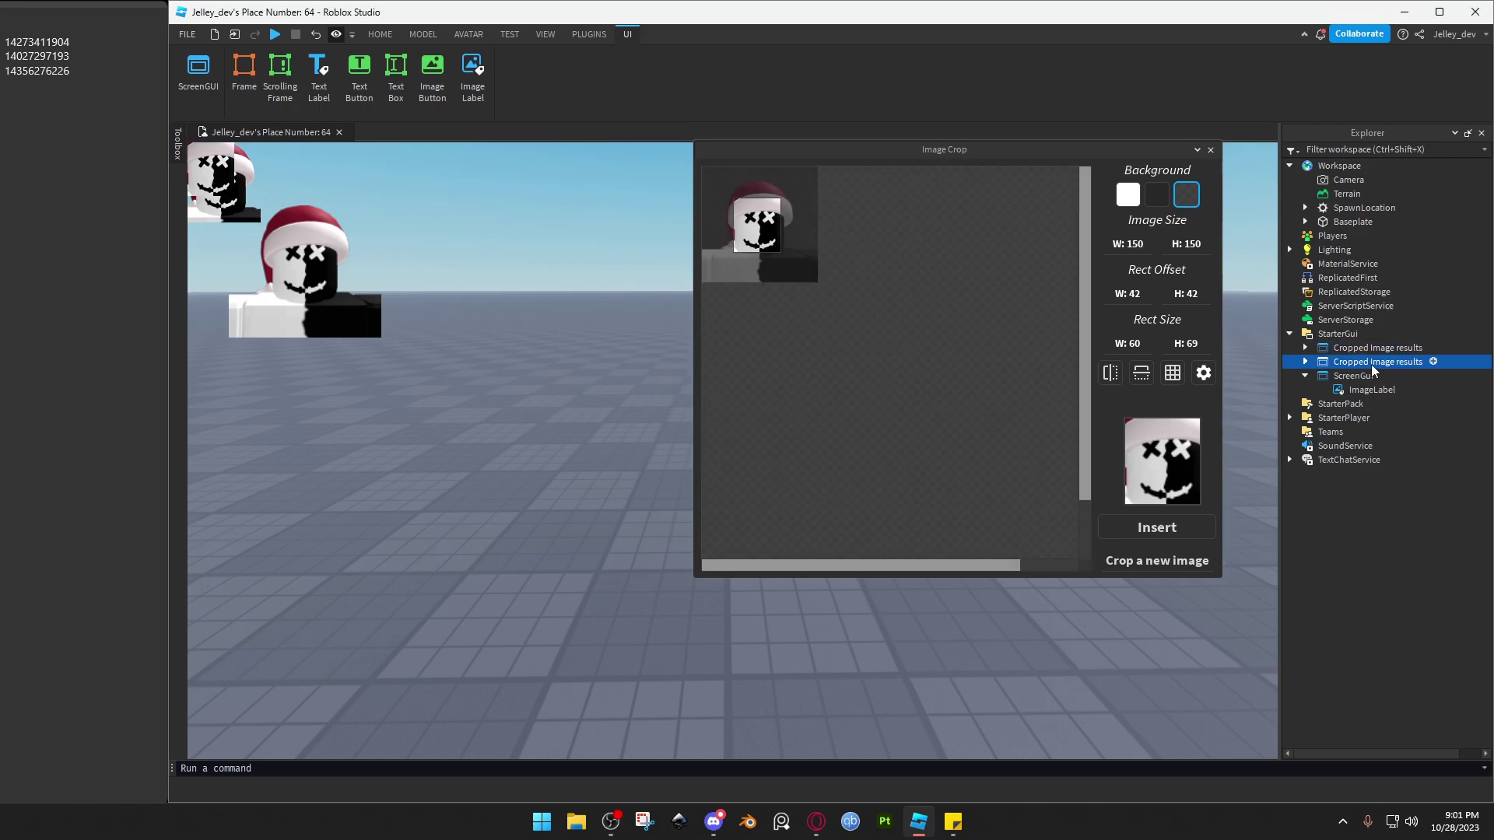
Delete both Cropped Image results from StarterGui and the original ImageLabel from ScreenGui.
ctrl+click(1340, 350)
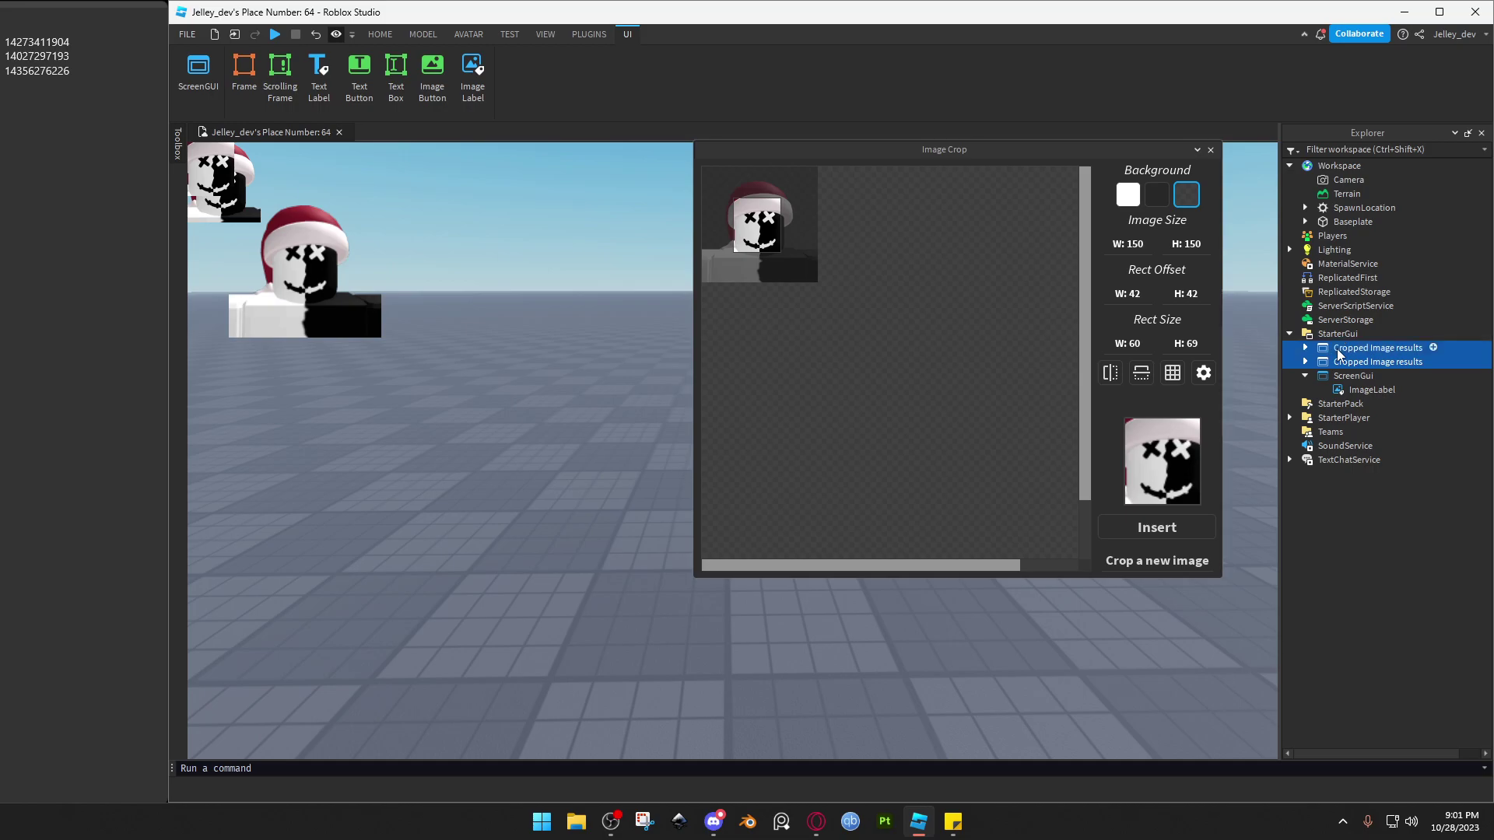
key(Delete)
click(1358, 363)
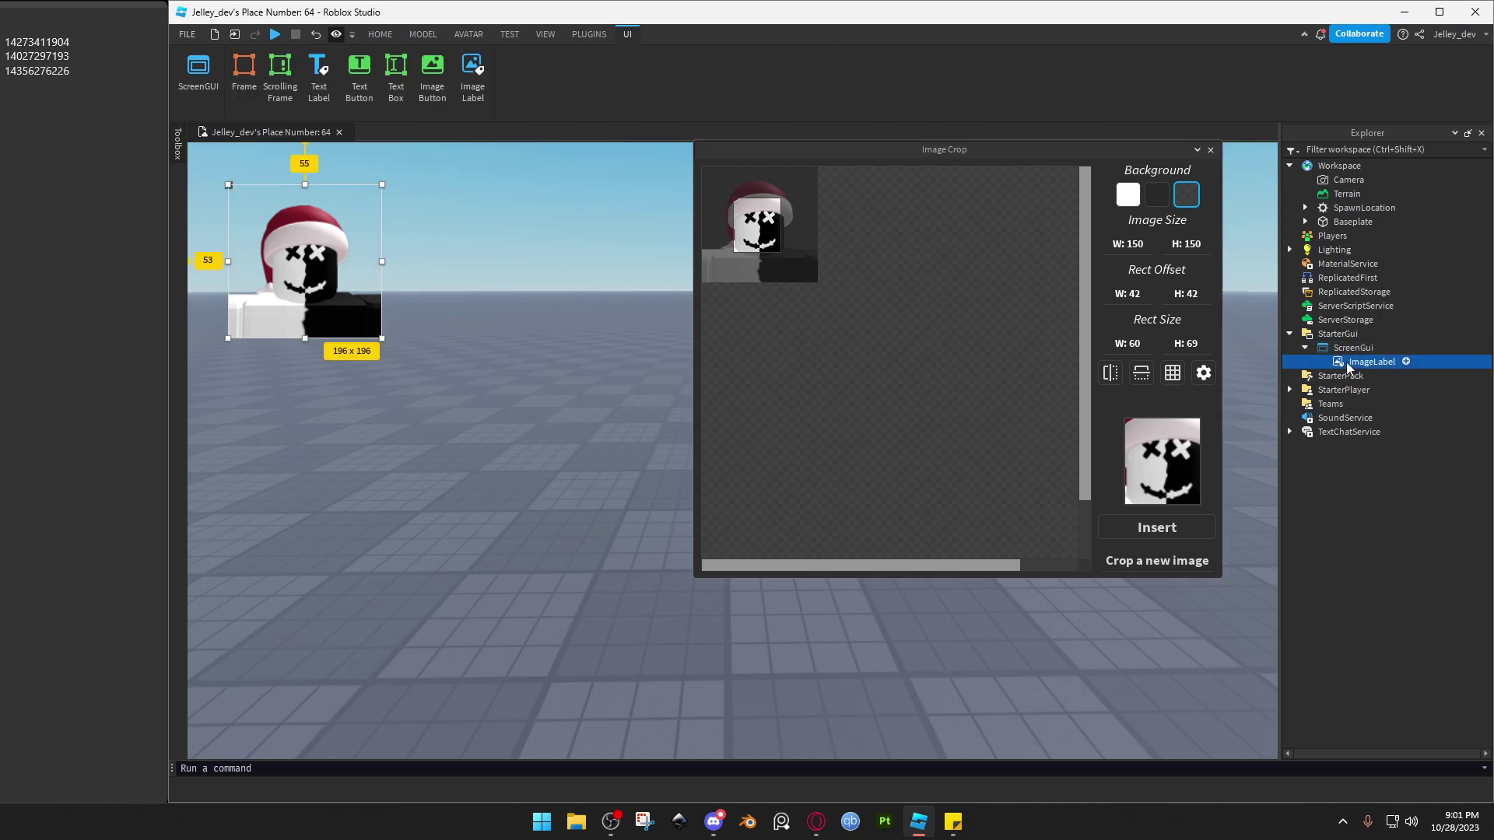
key(Delete)
click(1171, 561)
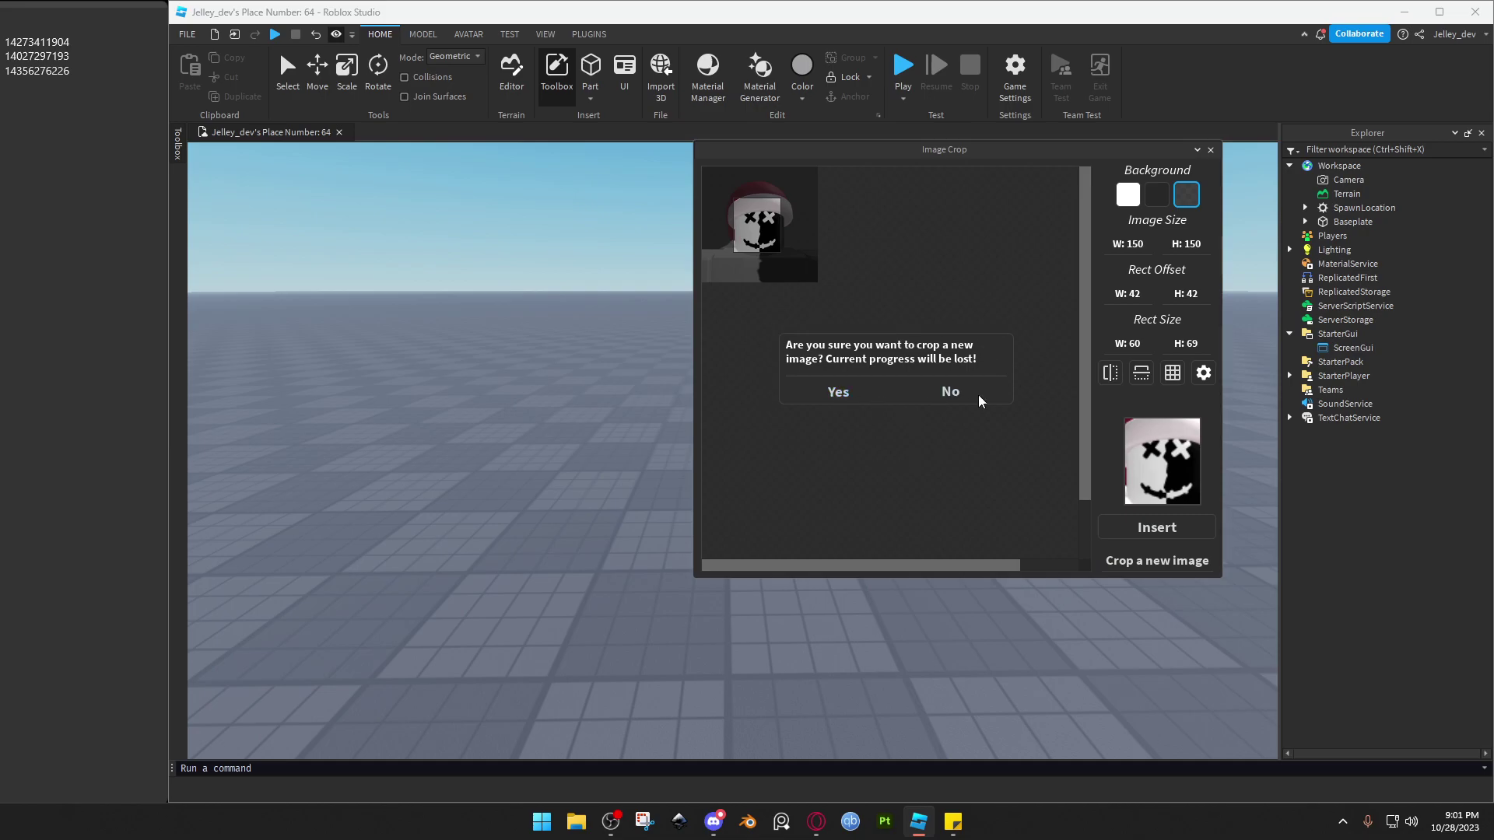
click(839, 393)
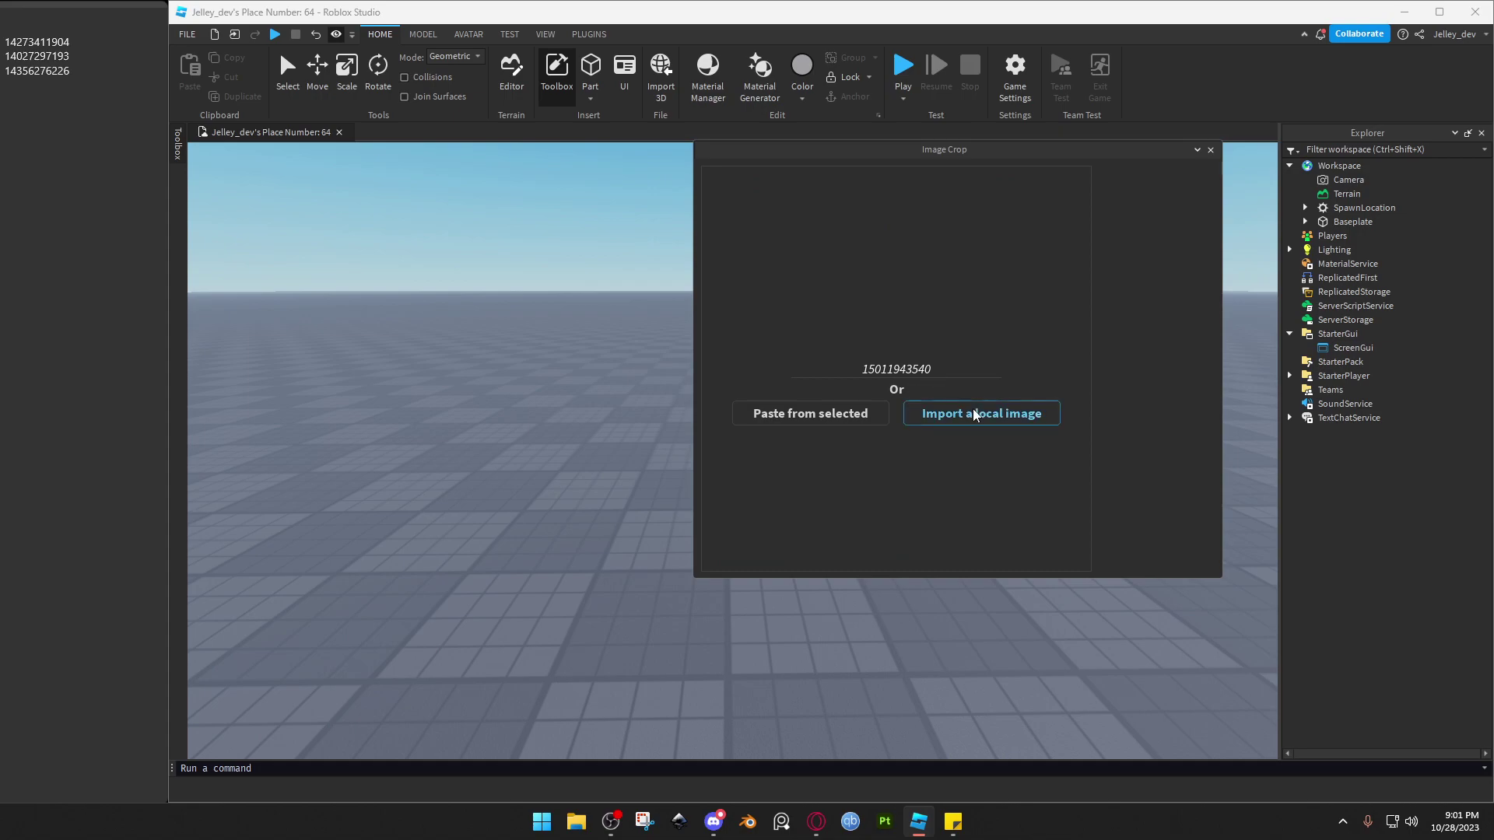
click(1008, 420)
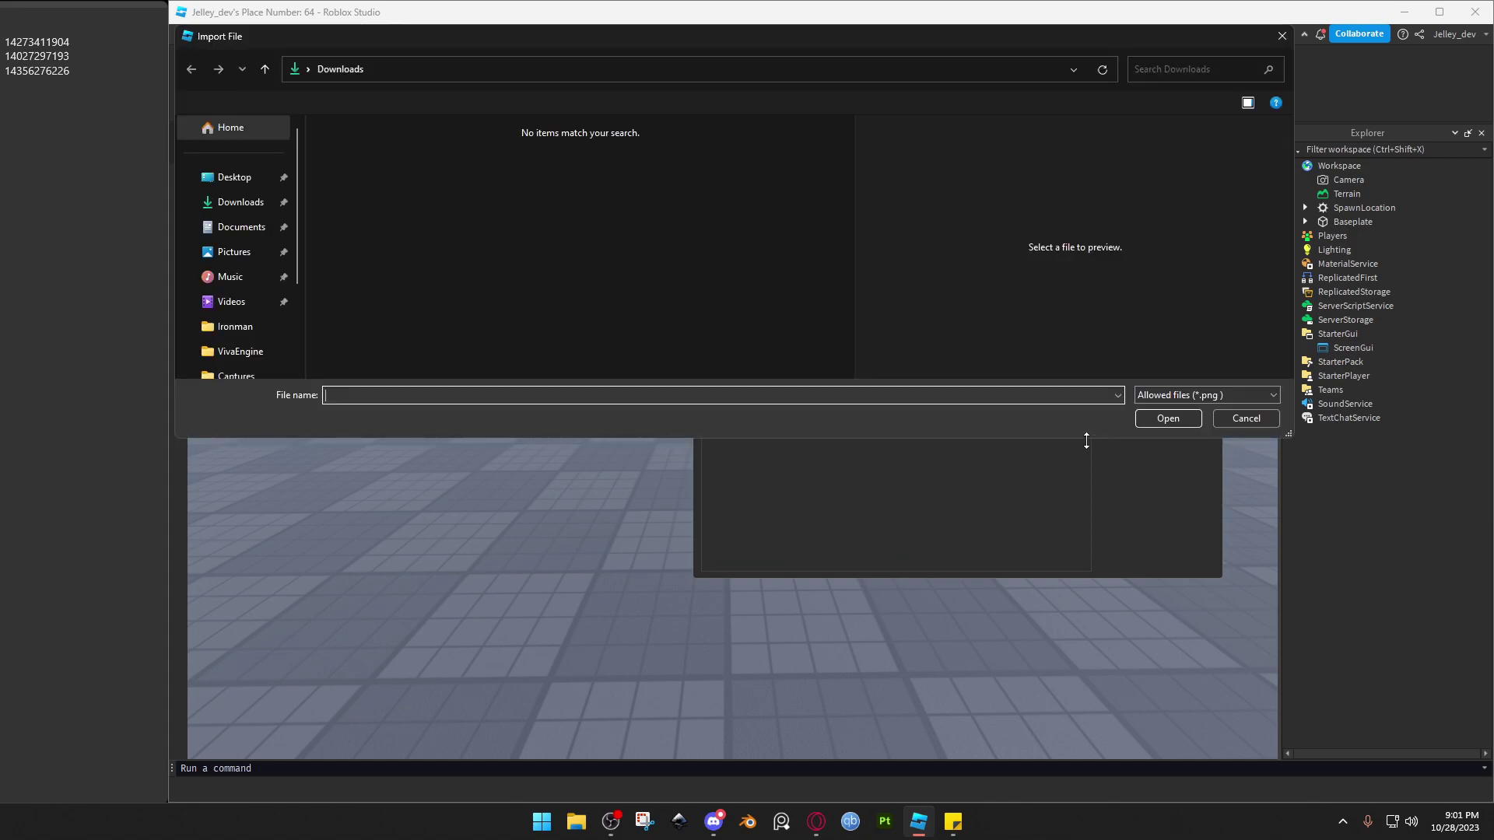
click(225, 204)
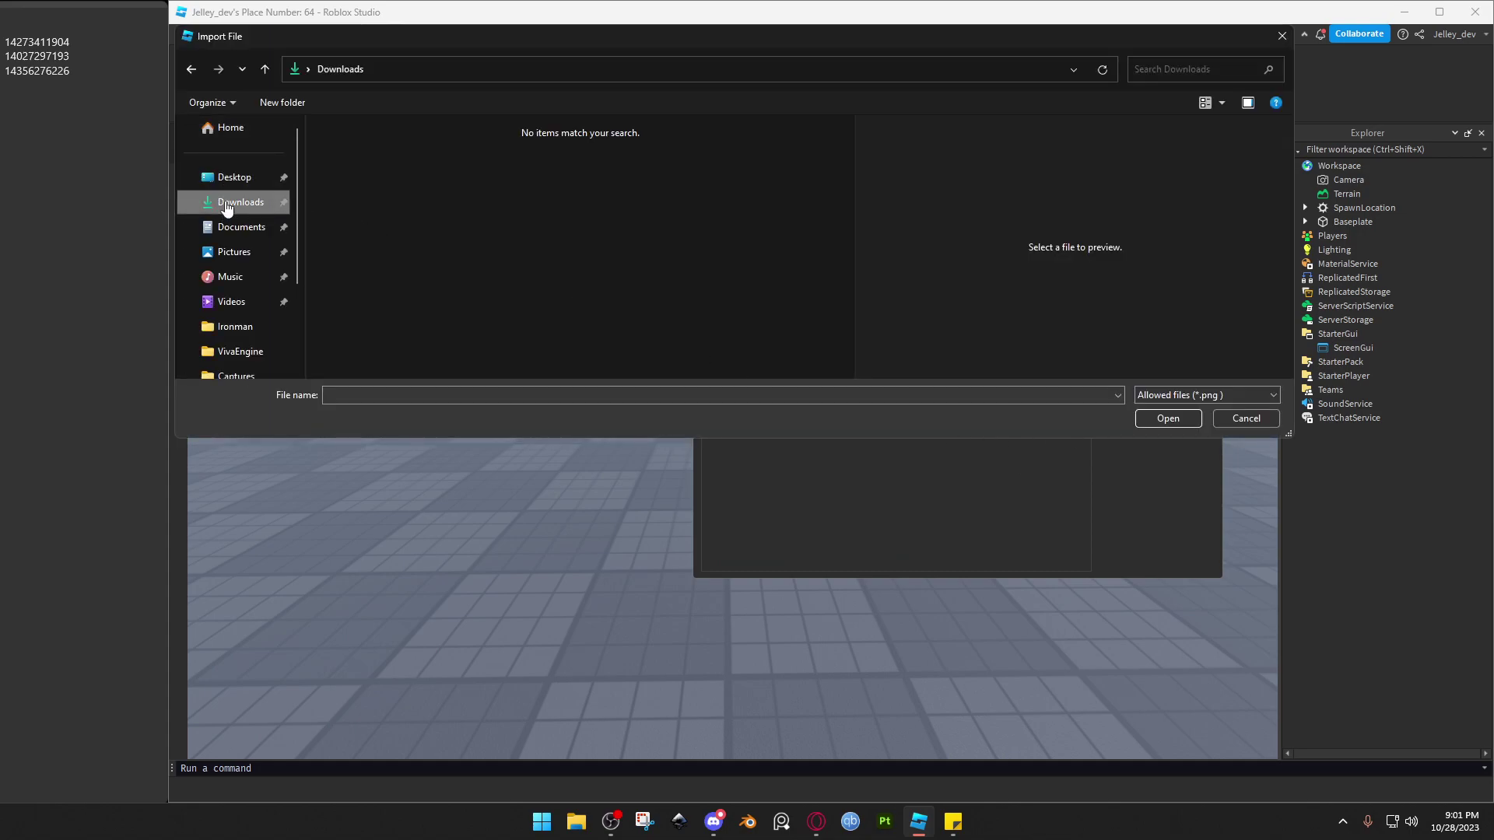
click(229, 178)
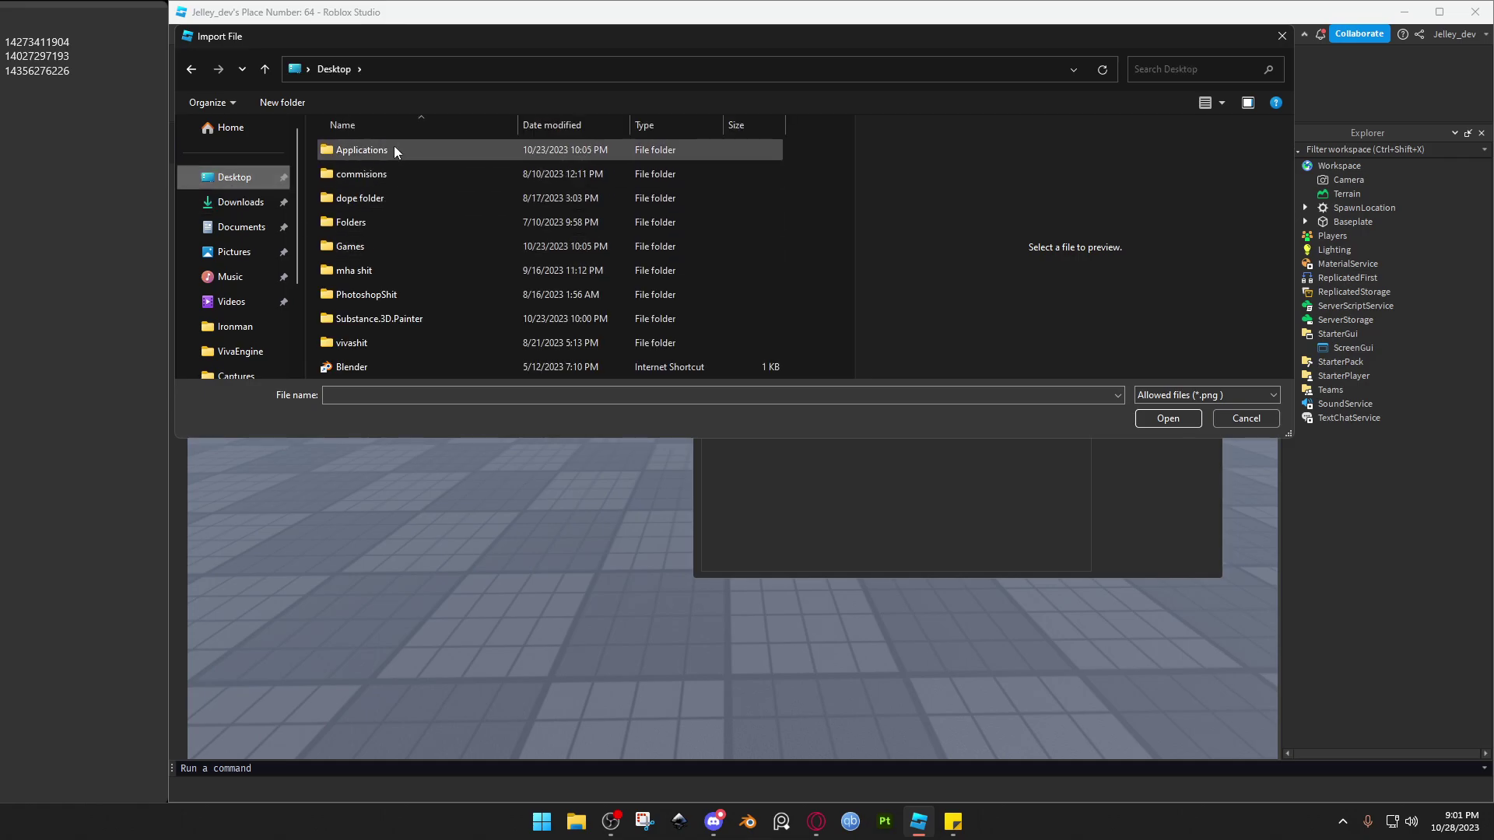
click(237, 227)
click(234, 254)
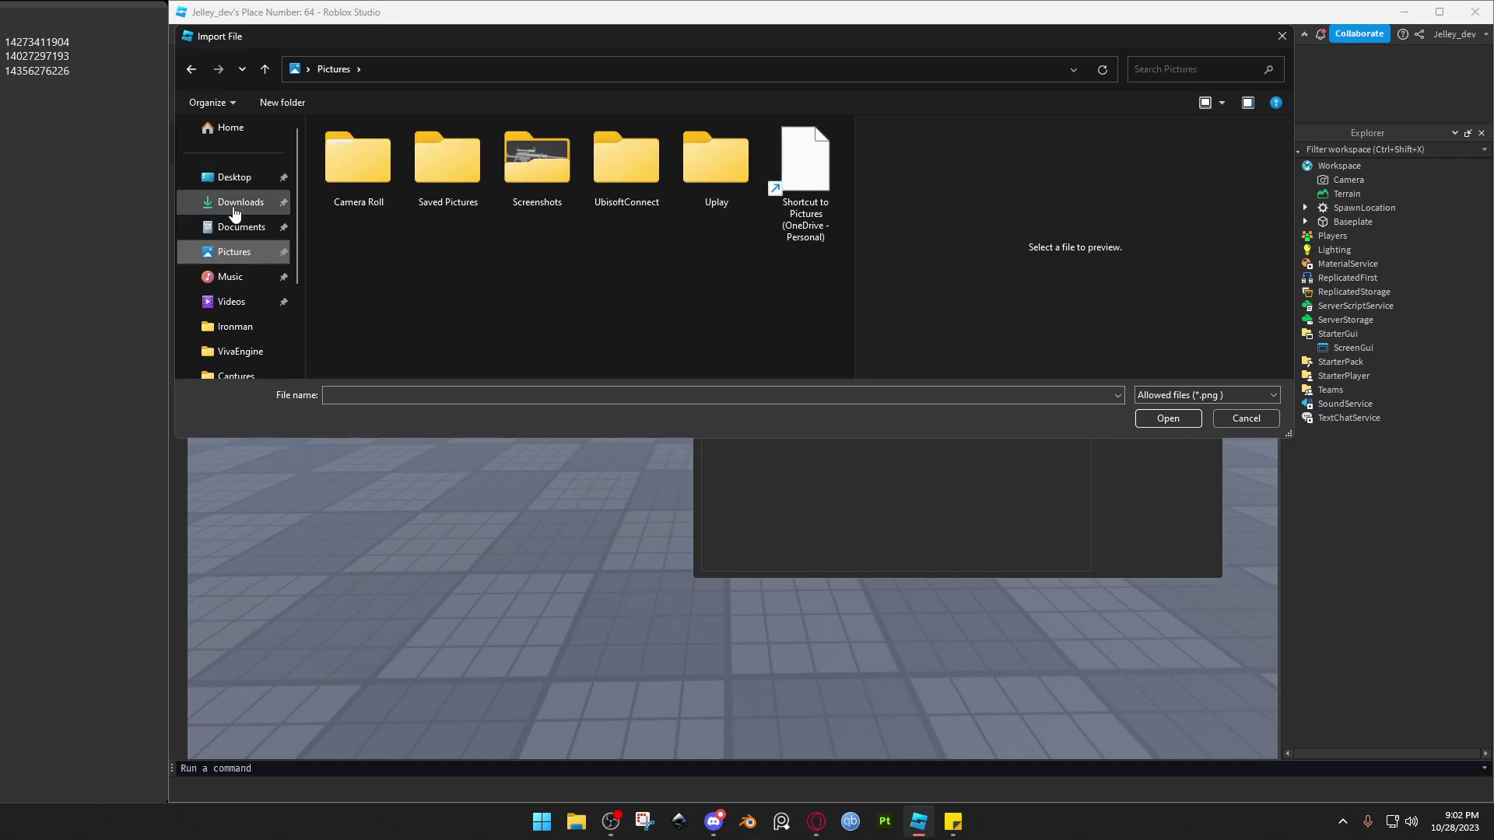
double_click(553, 168)
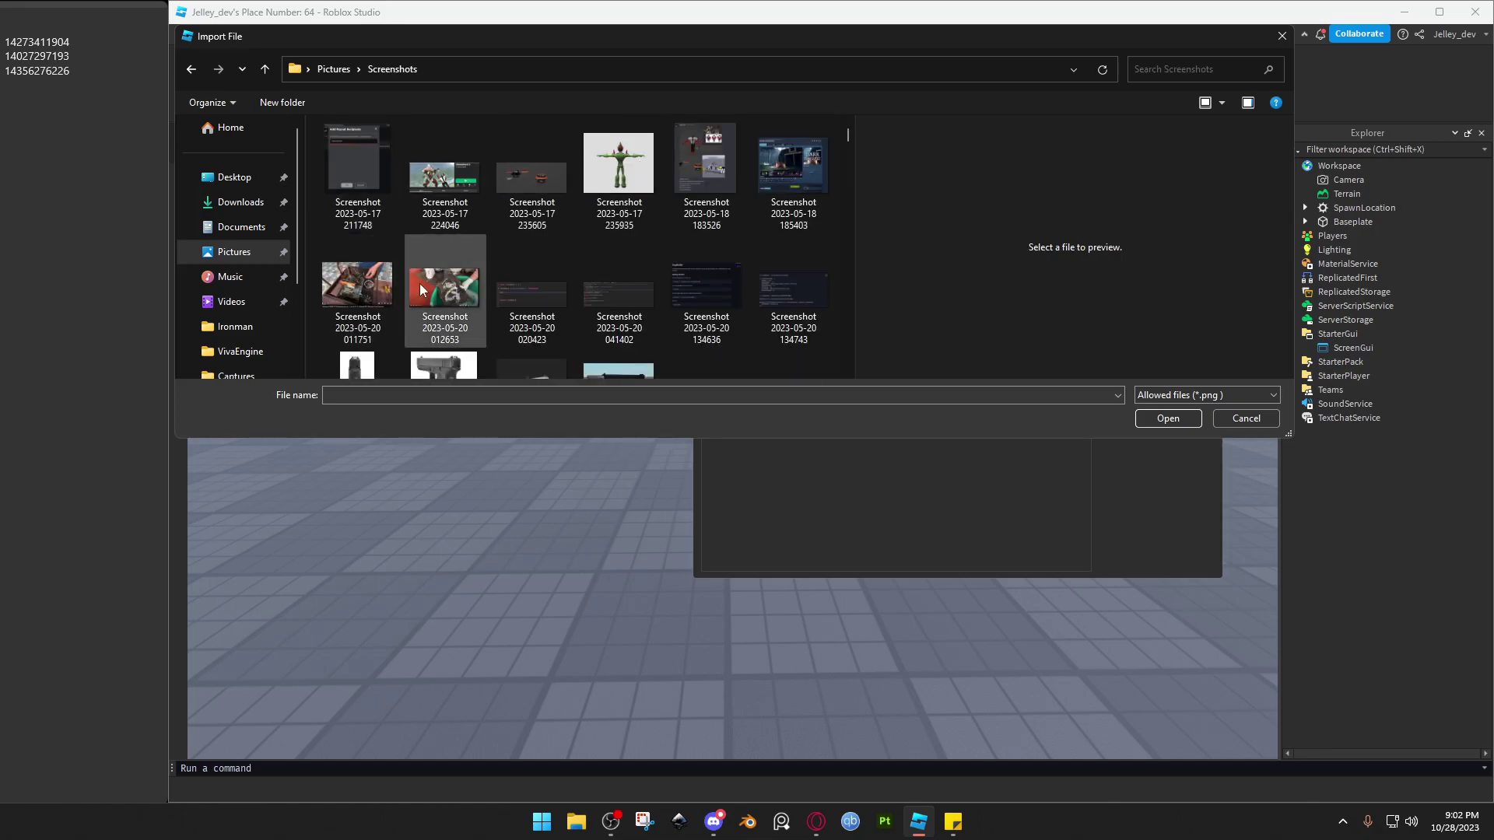
double_click(604, 161)
Move the 355 × 303 crop rectangle to the imported image's top-left corner, at offset 0, 0.
drag(903, 314, 1026, 347)
scroll(978, 366, down, 3)
scroll(978, 366, up, 3)
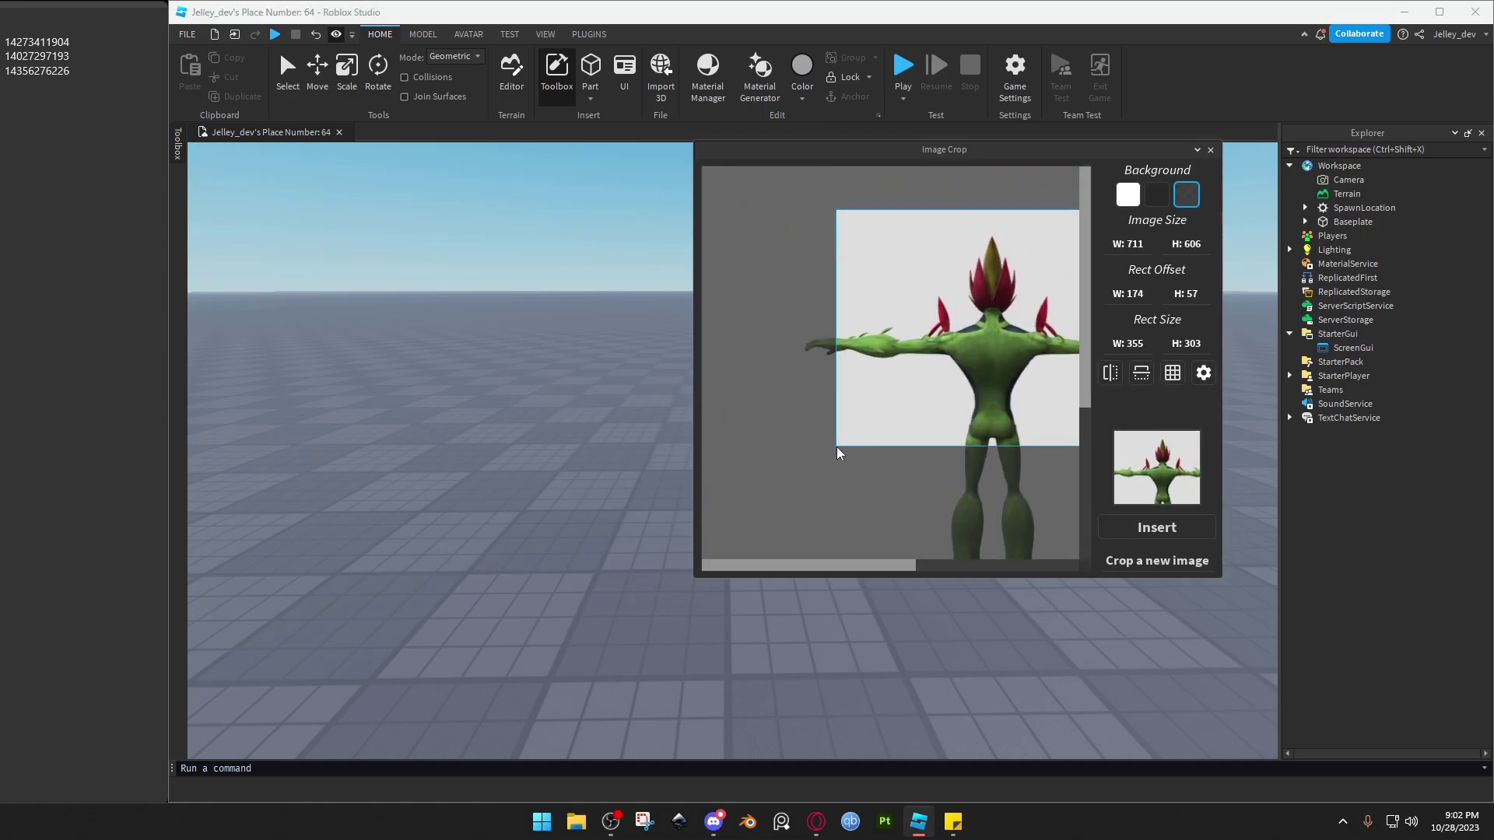
drag(961, 266, 714, 139)
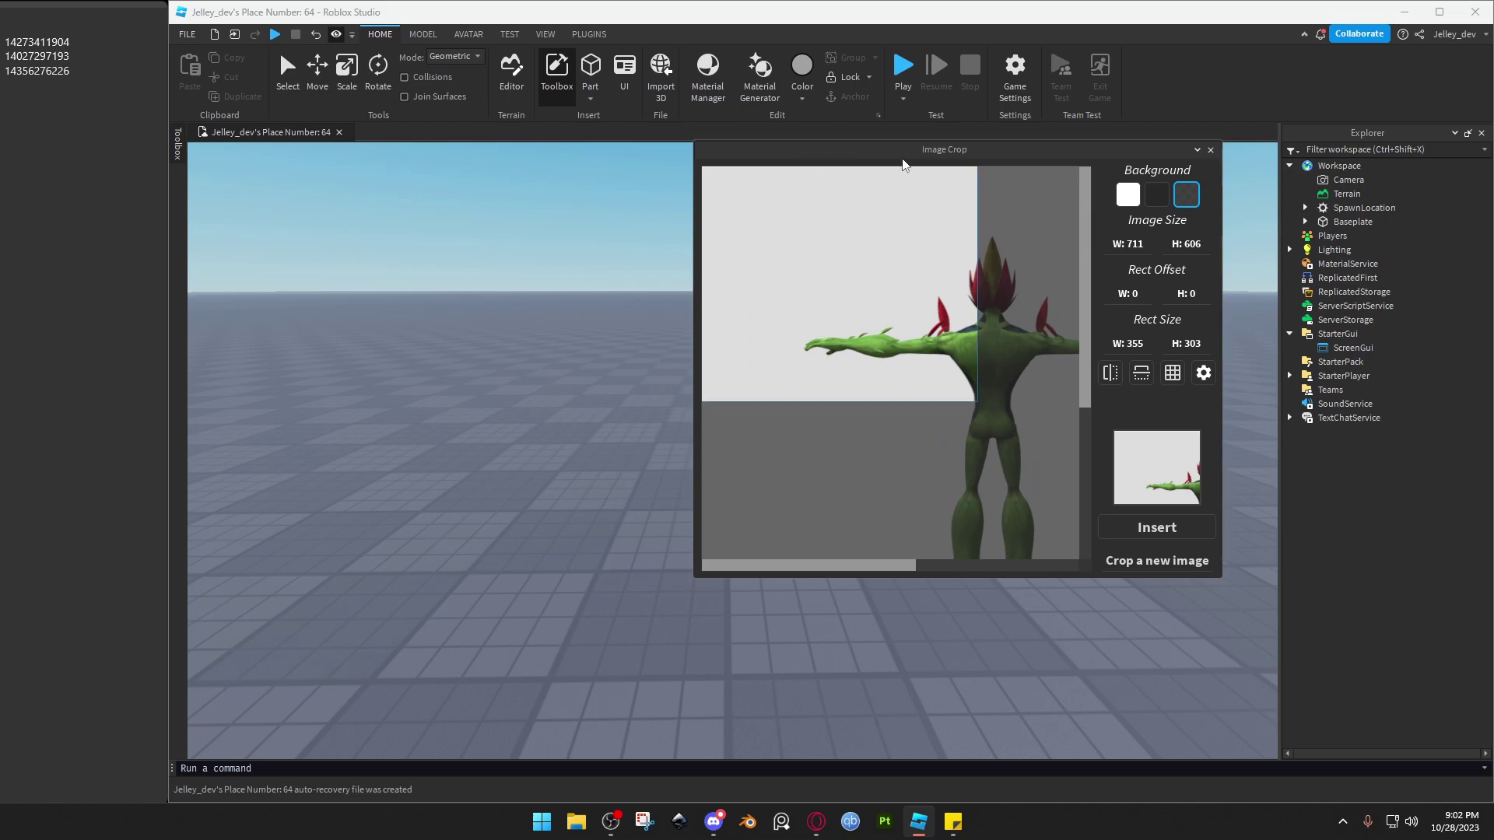
Resize the crop rectangle to 349 × 252, enlarge the Image Crop window, and move the rectangle over the character's upper body at offset 199, 112.
drag(983, 409, 973, 363)
drag(956, 159, 601, 162)
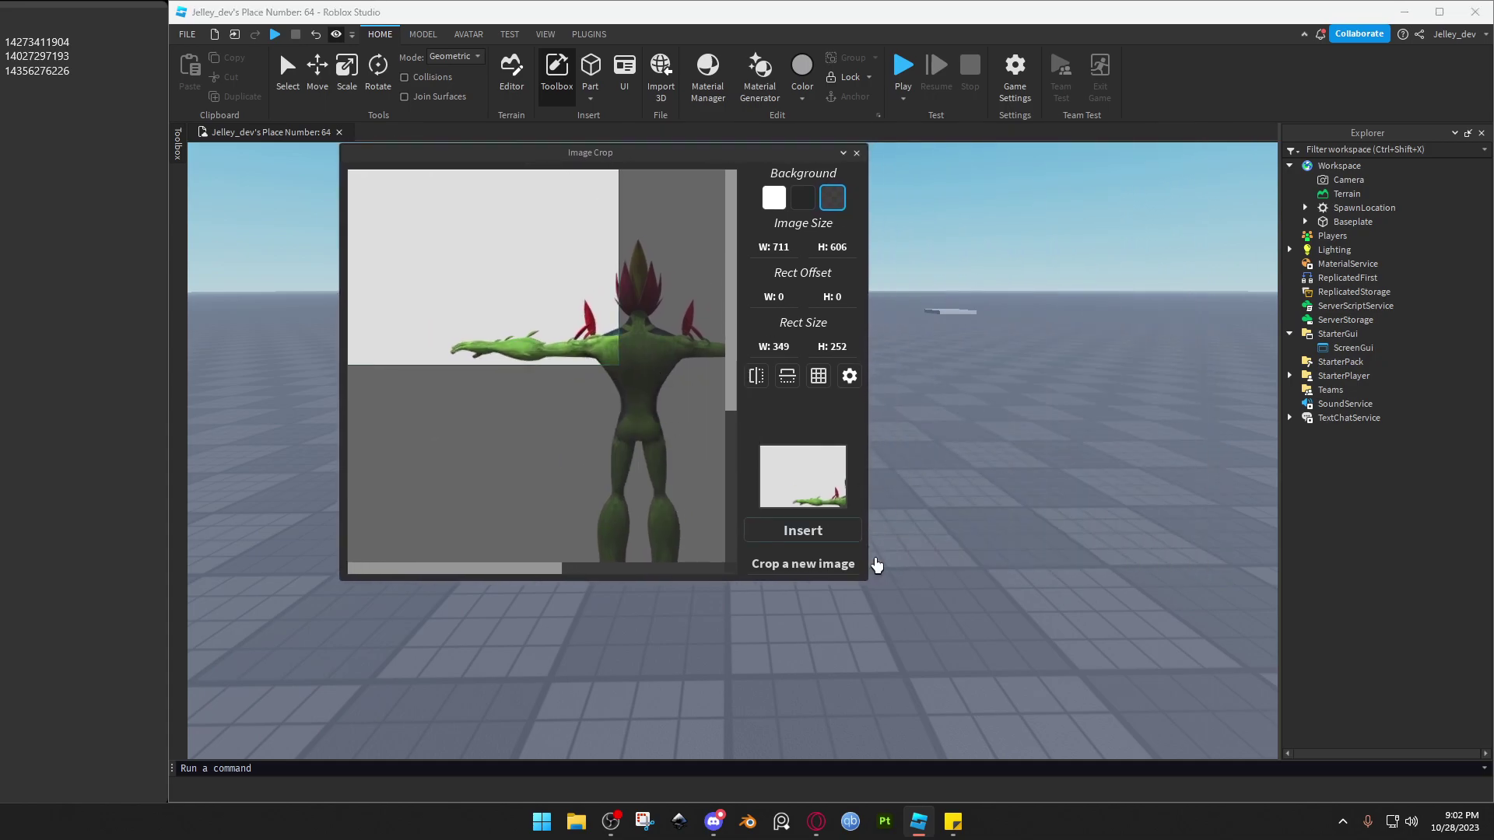
drag(869, 580, 1176, 729)
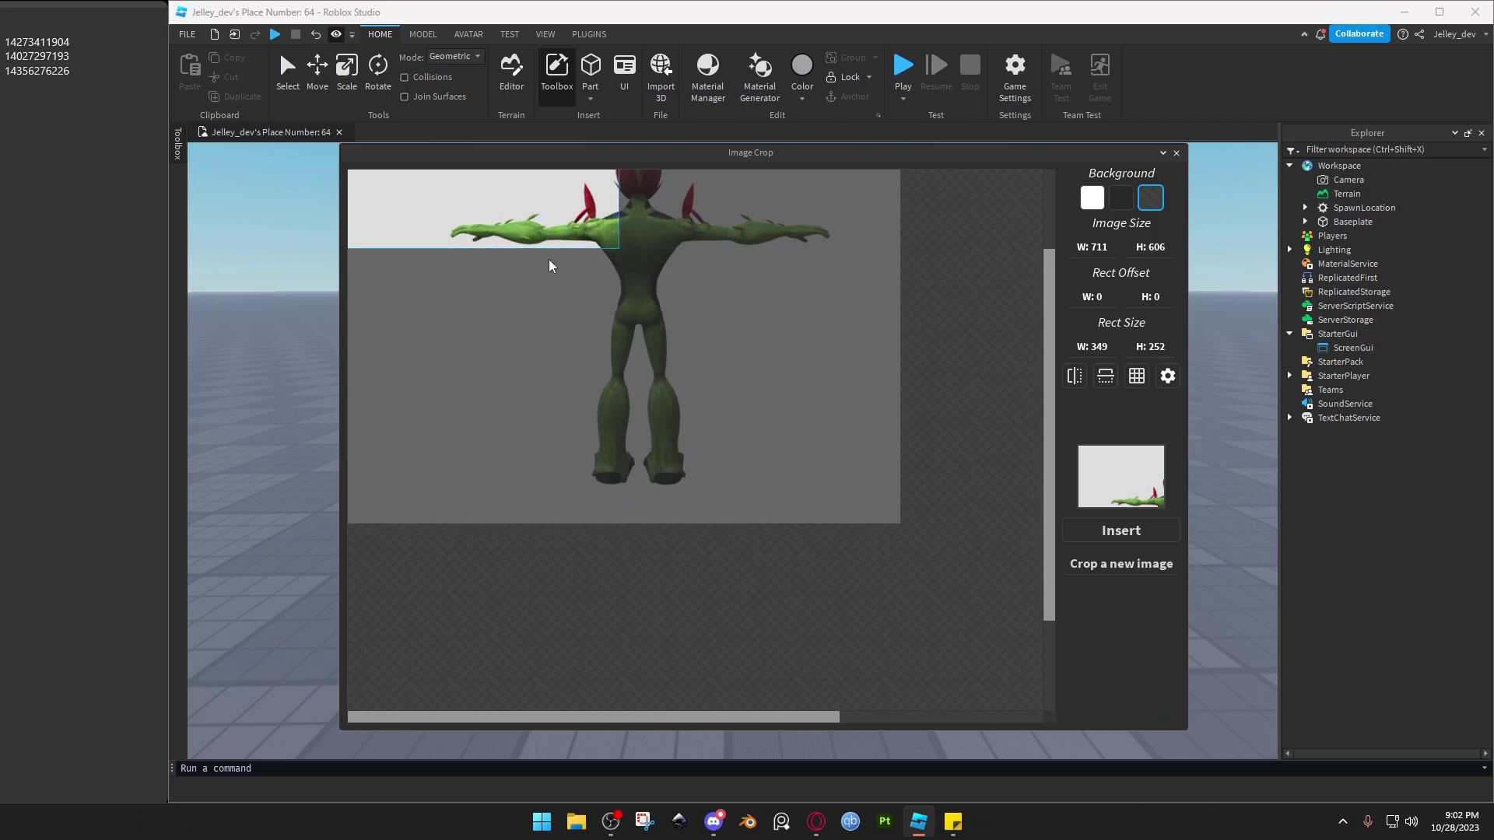
drag(513, 253, 668, 340)
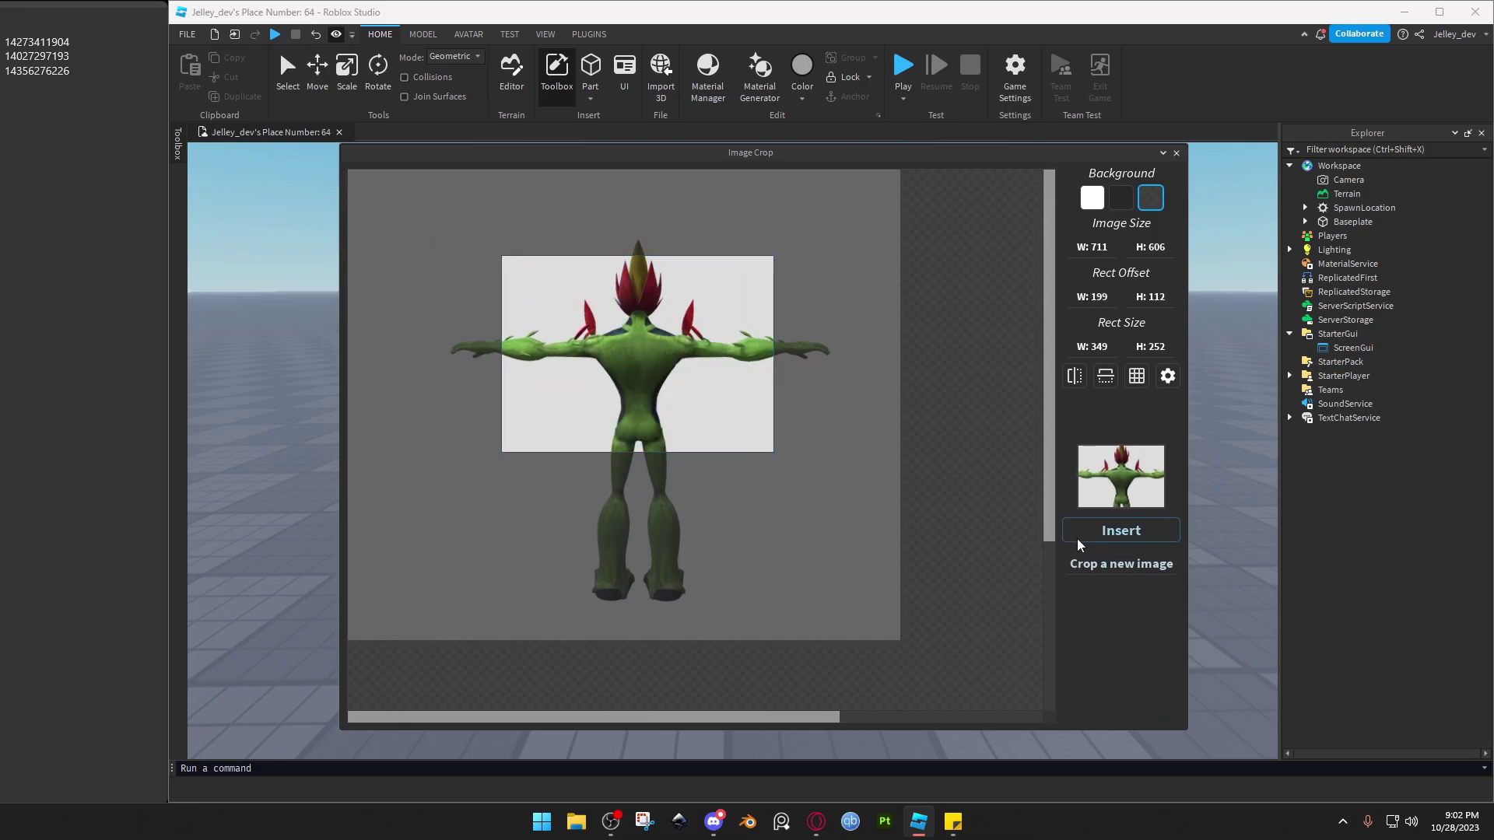
Insert the upper-body crop into the place and move the Image Crop window aside to reveal the result.
click(1121, 530)
click(837, 459)
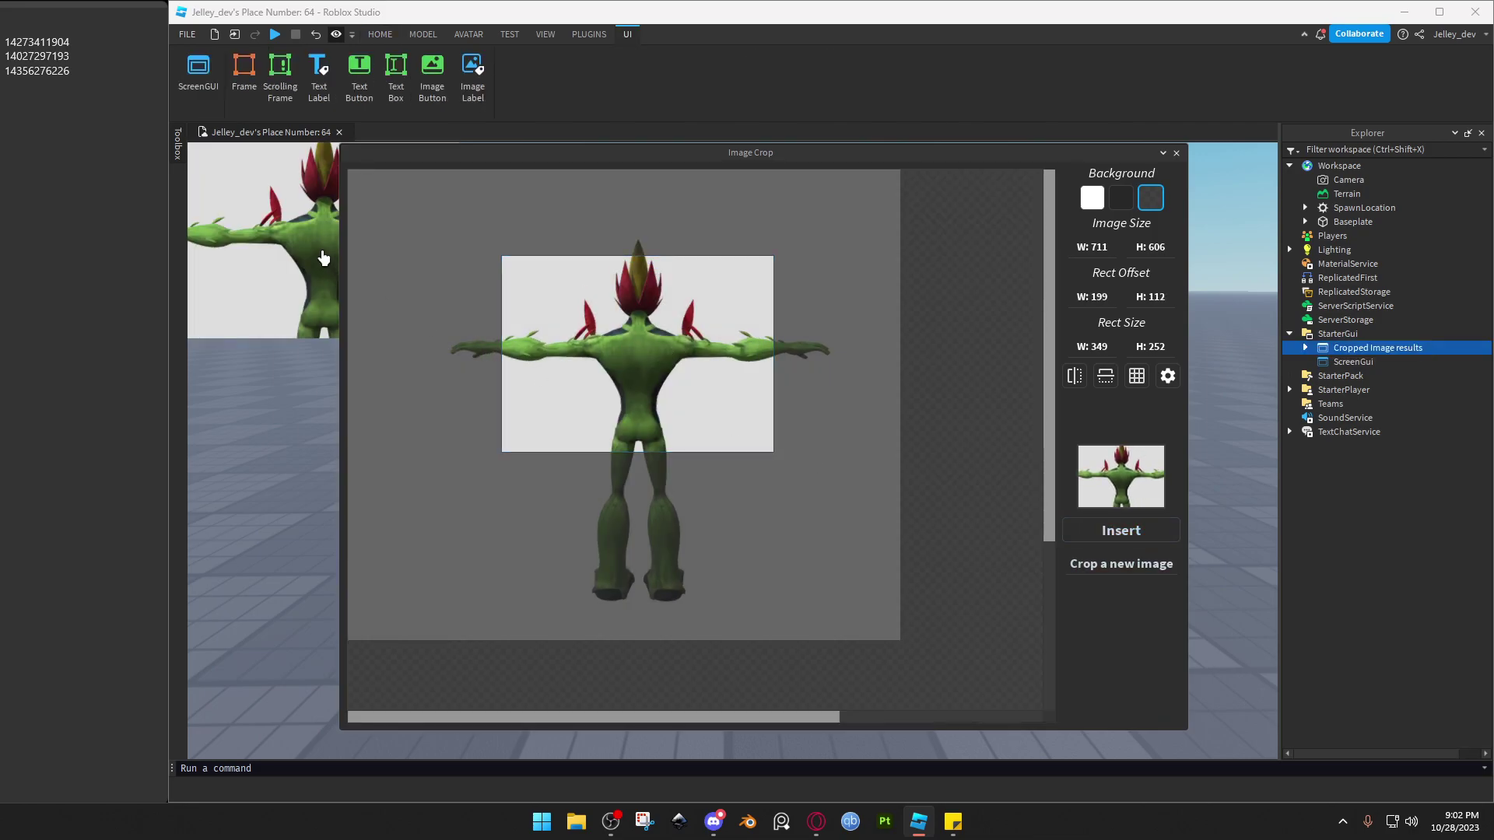
drag(477, 153, 757, 184)
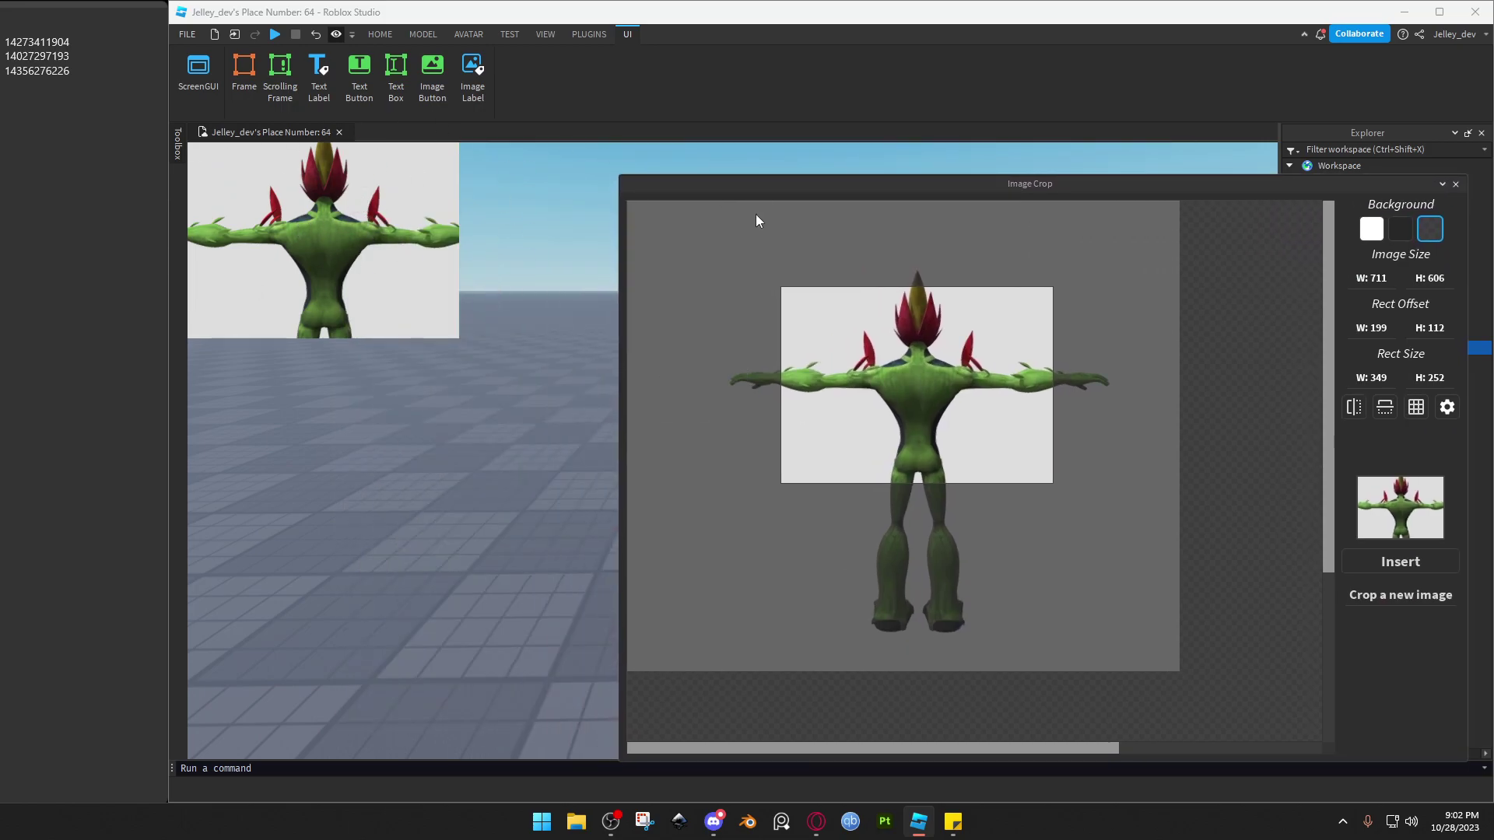
drag(717, 186, 546, 175)
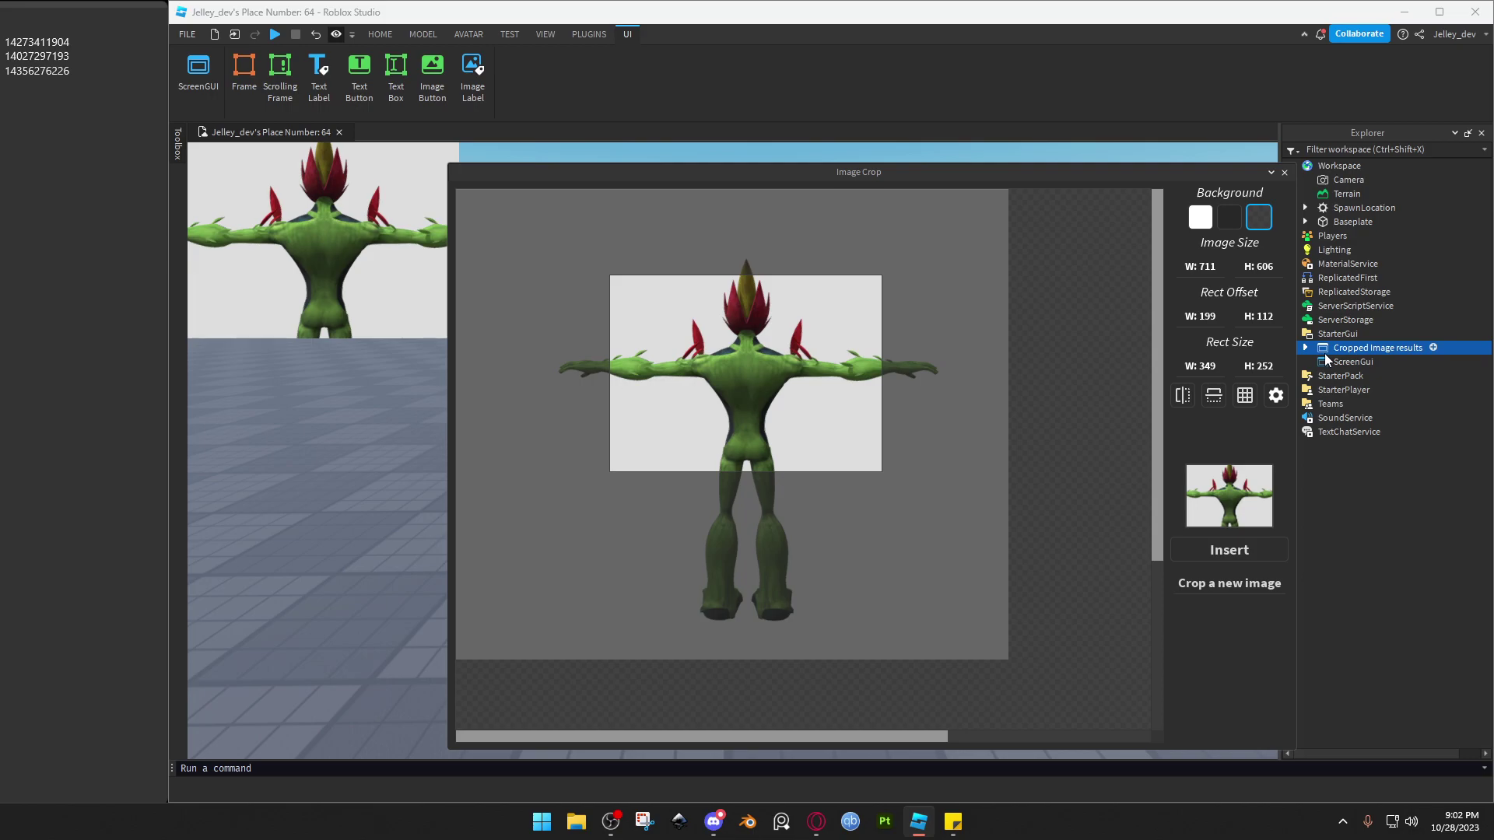
Delete Cropped Image results from StarterGui and discard the current crop to start with a new image.
key(Delete)
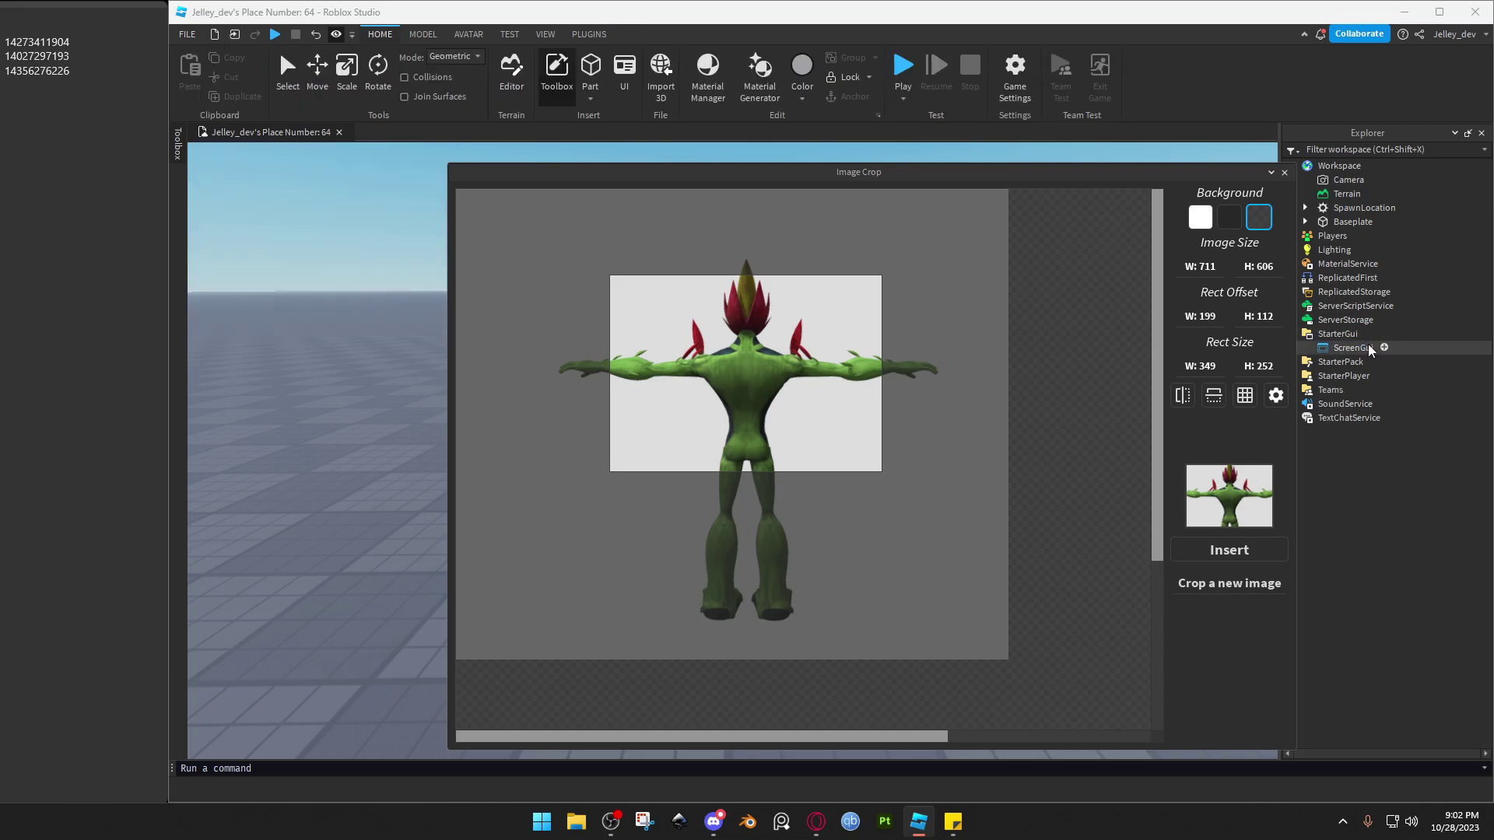
drag(750, 375, 731, 330)
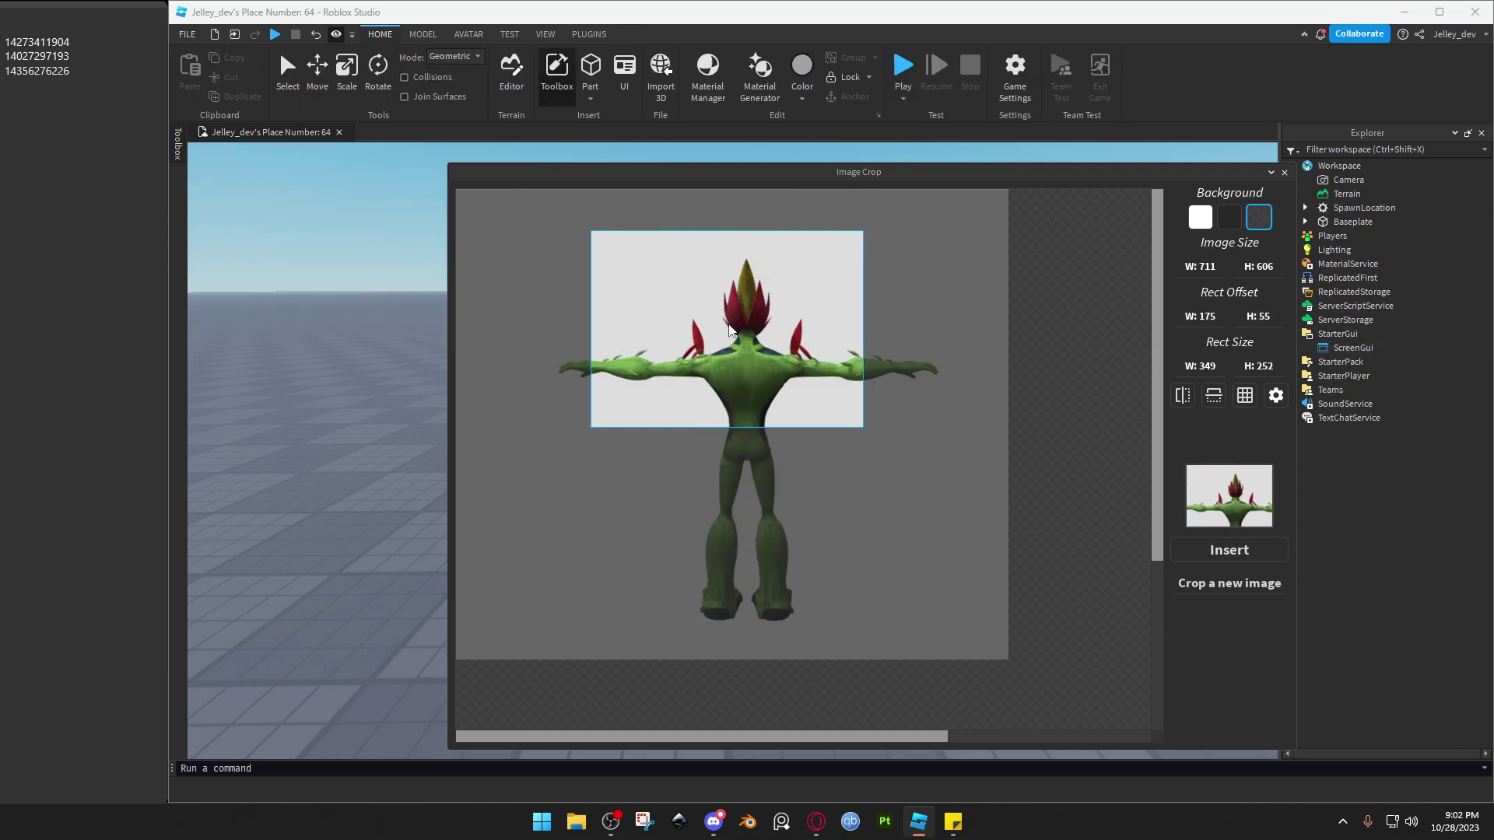
click(1276, 585)
click(778, 495)
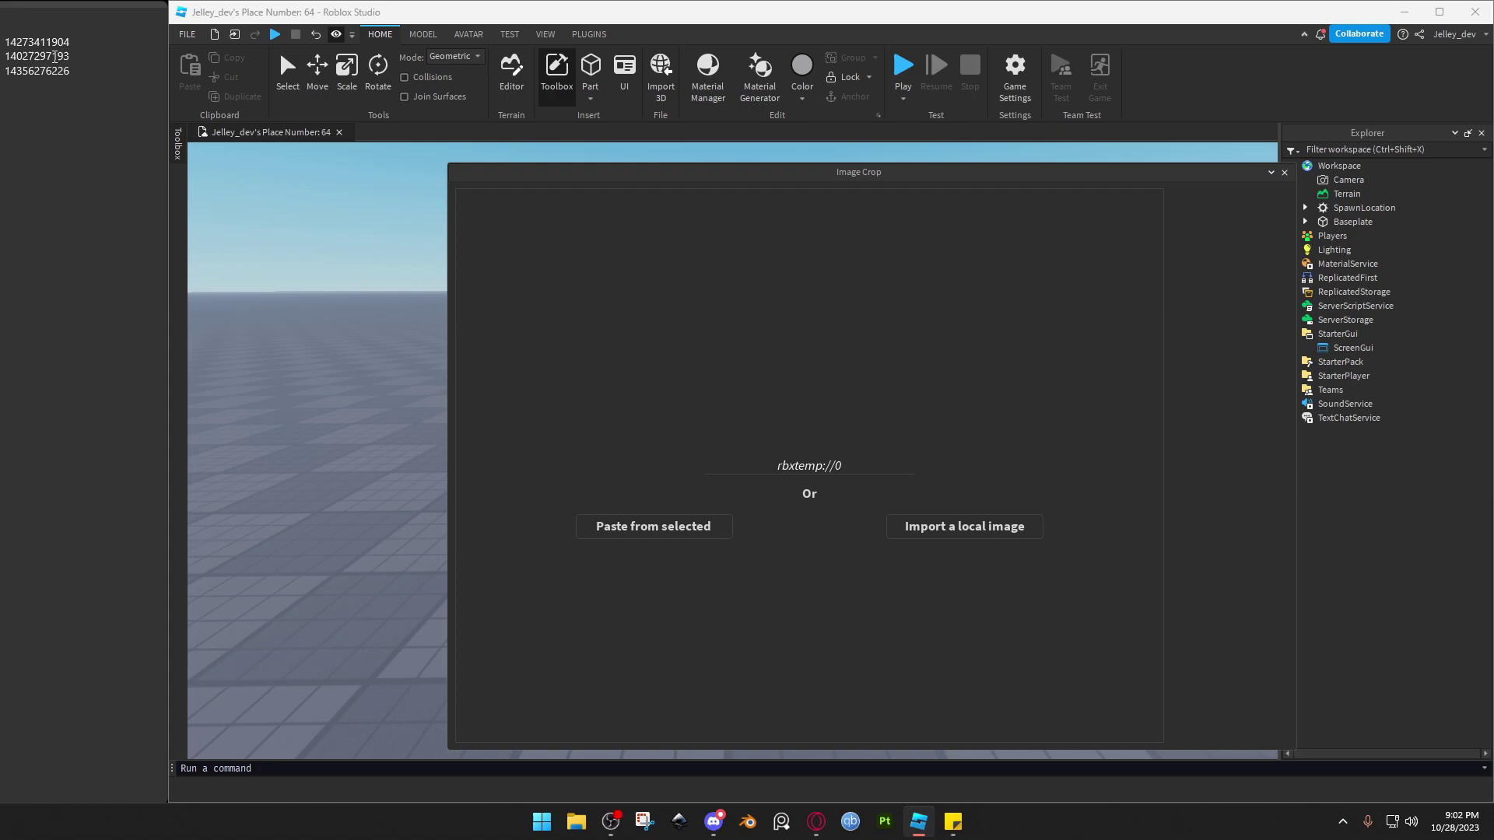
double_click(47, 41)
key(ctrl+c)
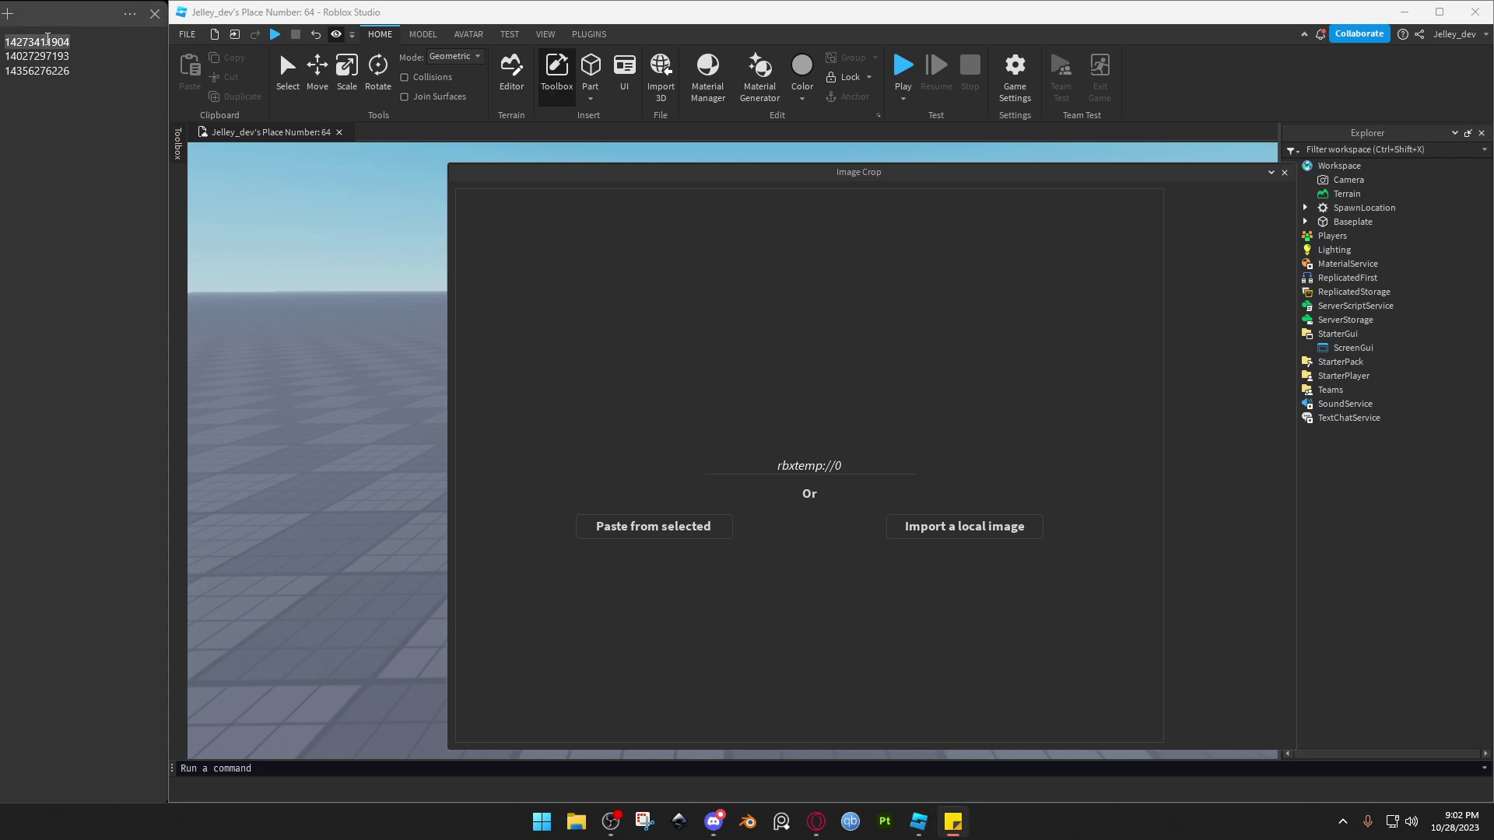
click(837, 473)
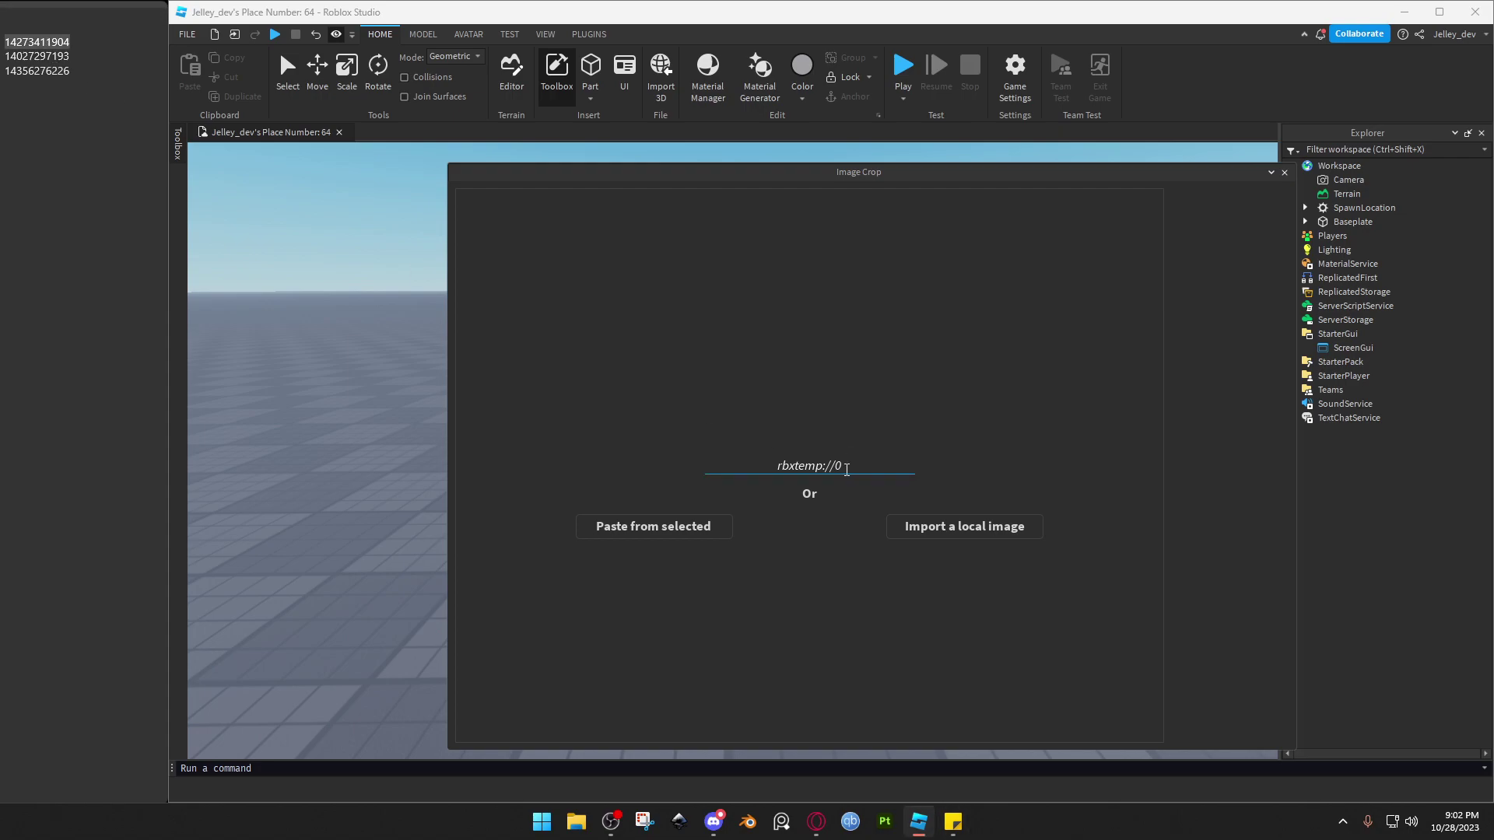
key(ctrl+a)
key(ctrl+v)
key(Return)
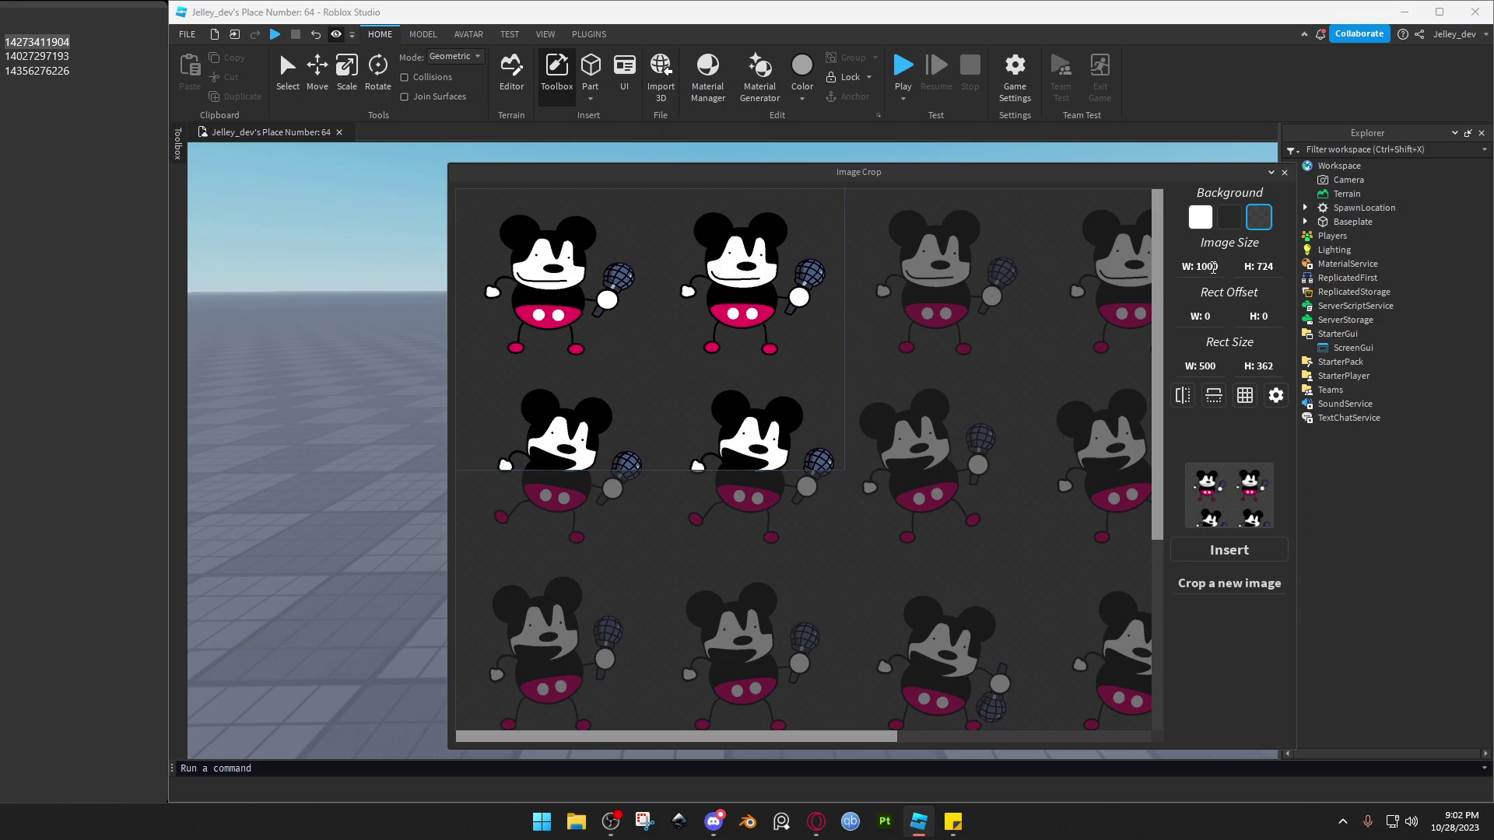
Set the crop rectangle's width to 250 to span one column of the spritesheet.
scroll(830, 299, down, 3)
scroll(829, 300, up, 3)
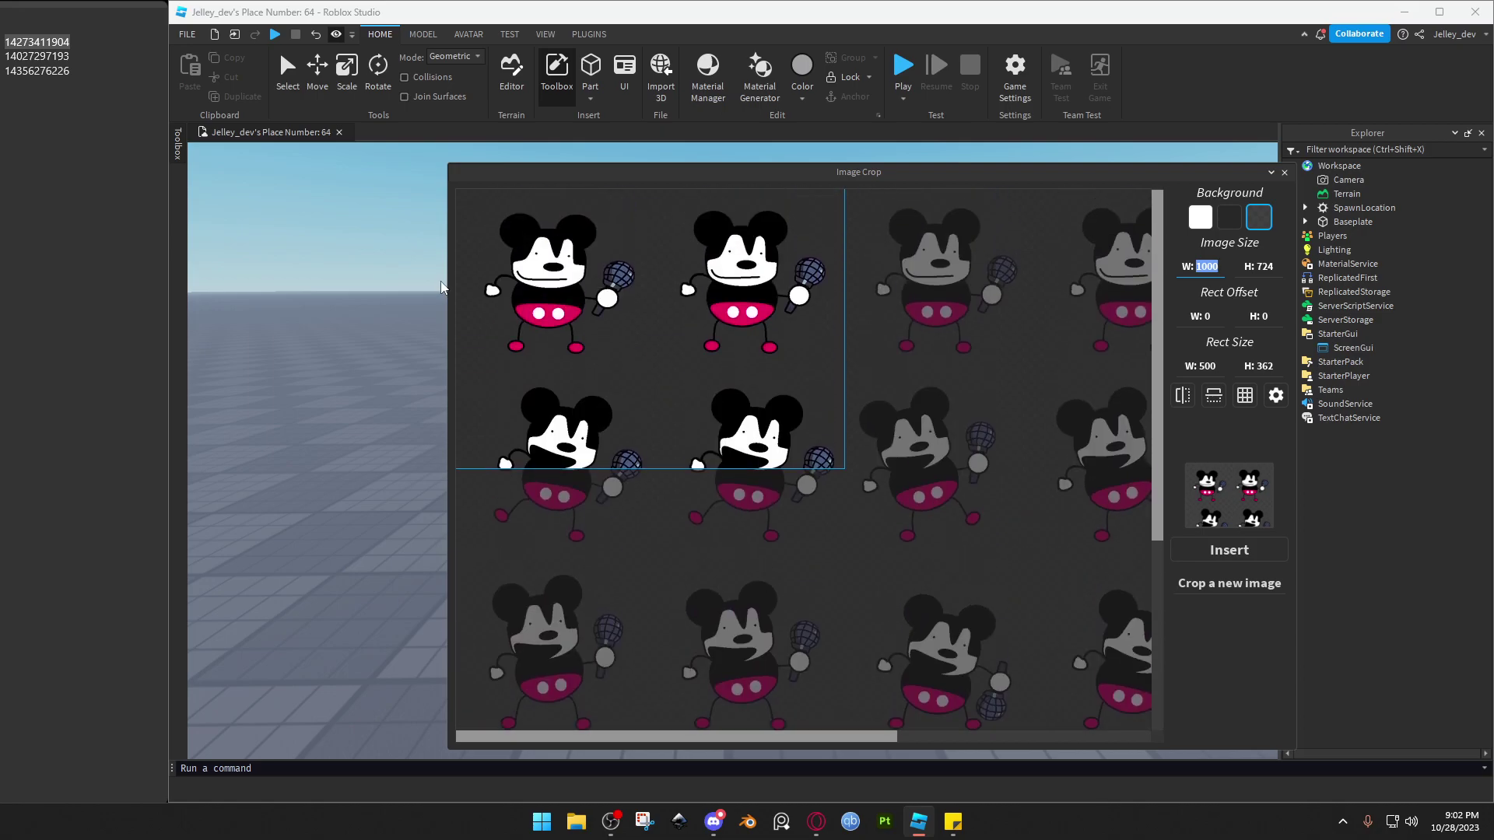
drag(771, 735, 663, 680)
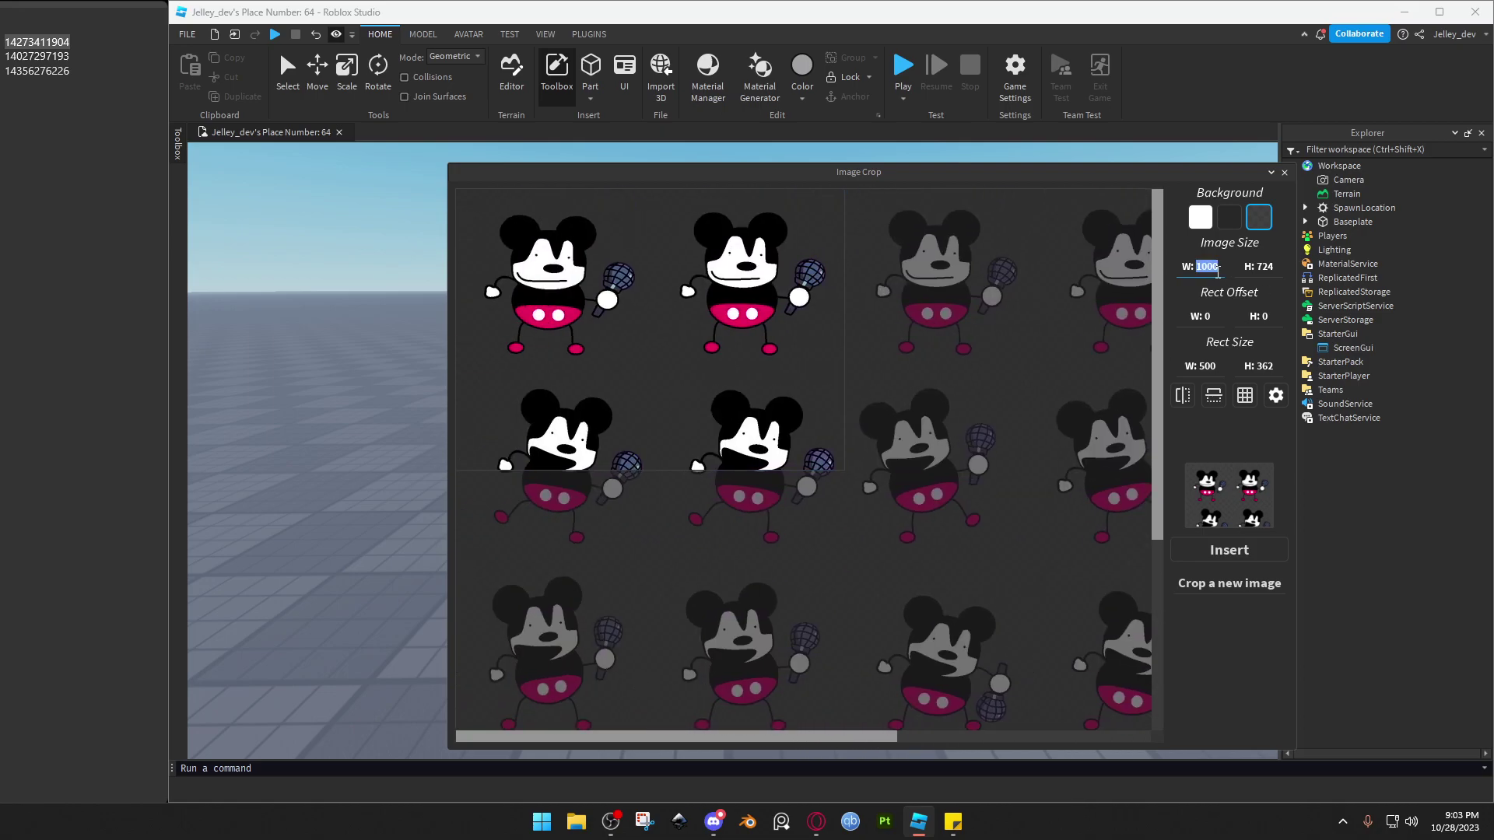
click(1196, 372)
text(1000)
key(ctrl+a)
text(250)
key(Return)
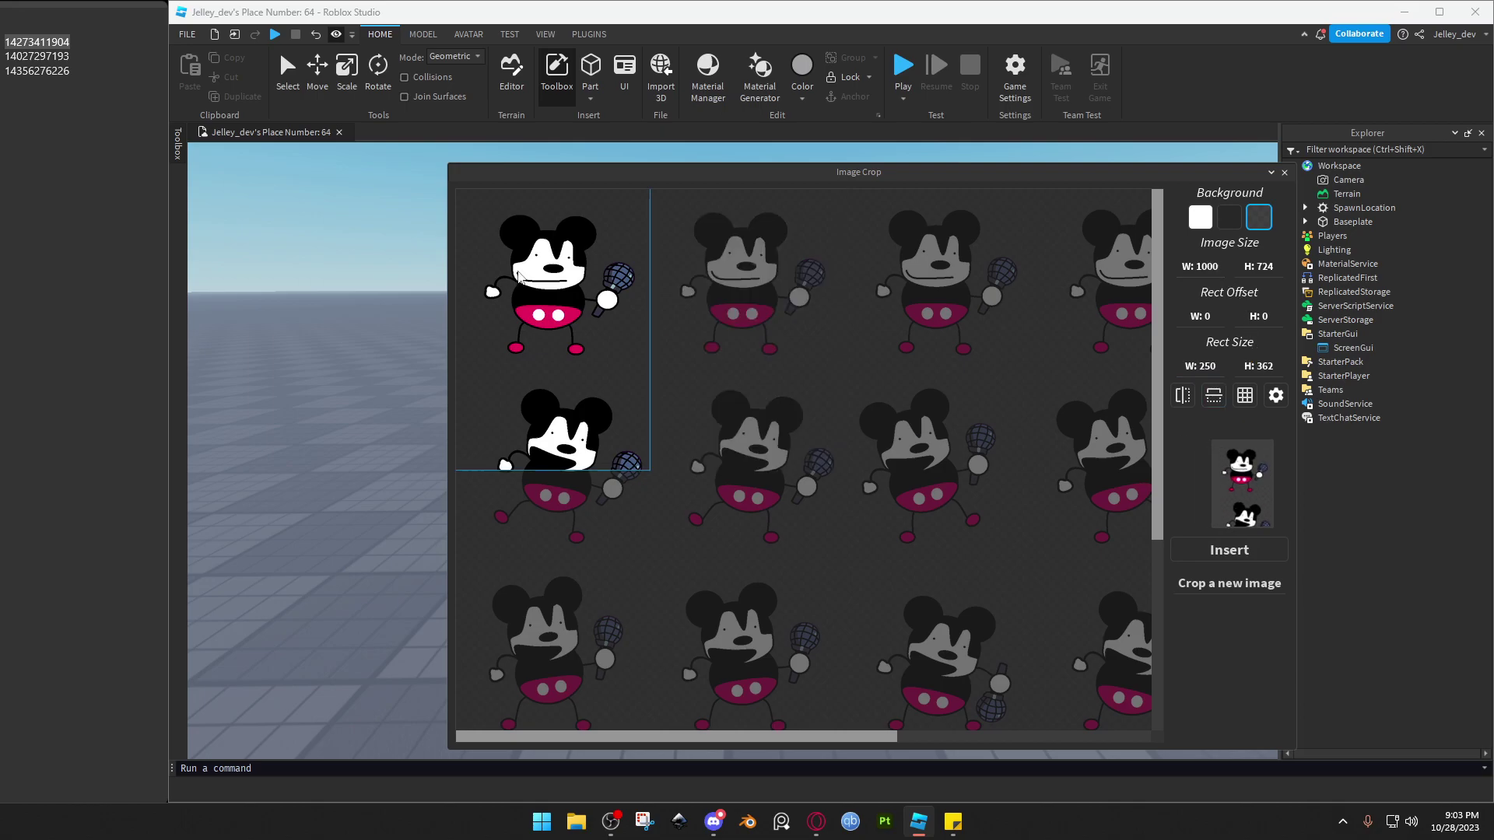
Set the crop rectangle's height to one third of the image height, 724/3, to span one sprite row.
scroll(523, 265, down, 2)
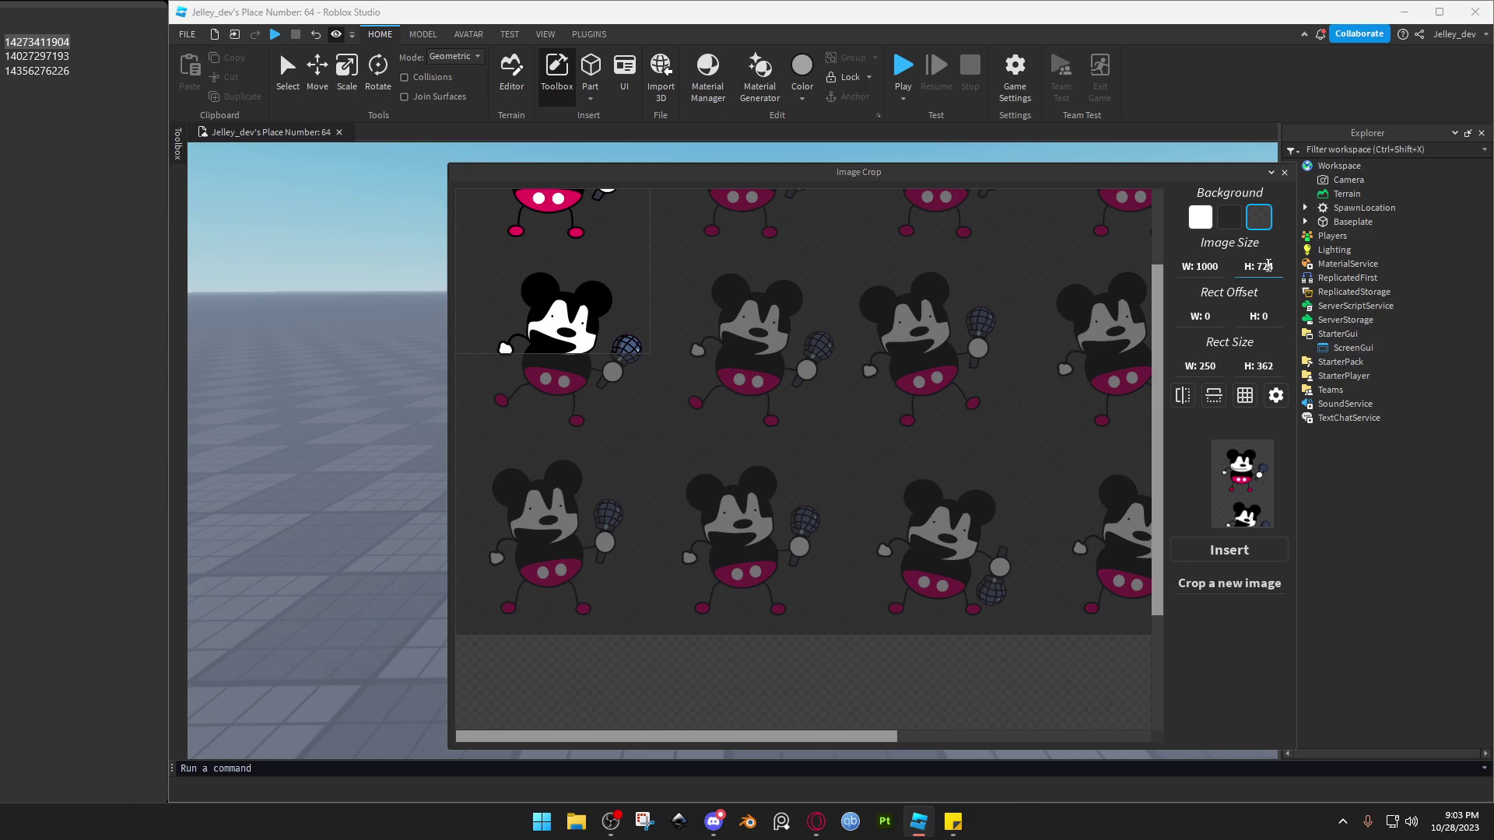
click(1264, 366)
text(724)
text(/3)
key(Return)
scroll(931, 555, up, 3)
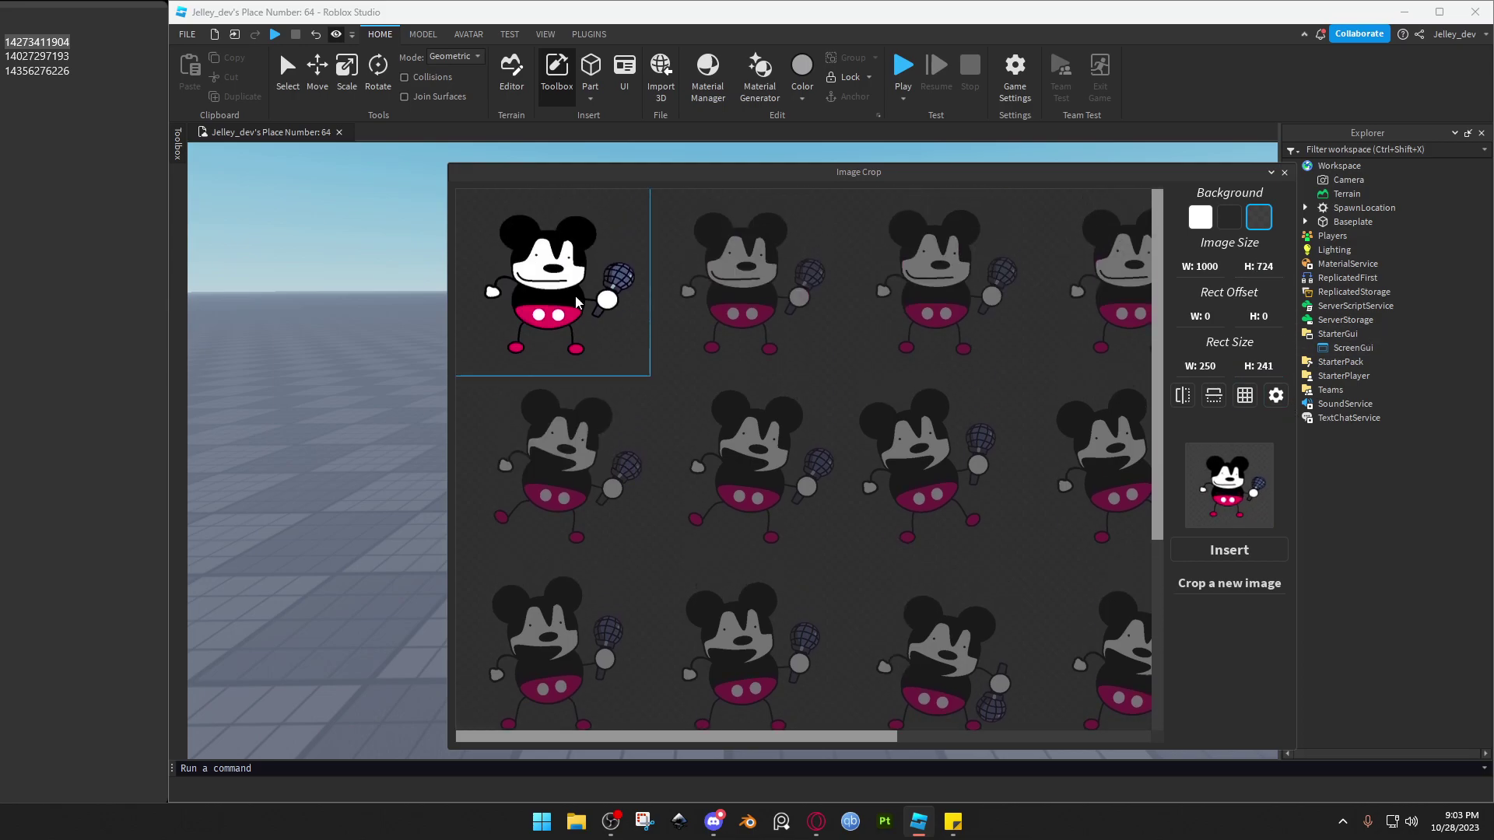
Turn on spritesheet grid mode, preview the sprite animation enlarged at 24 fps, and pause the playback.
click(1245, 396)
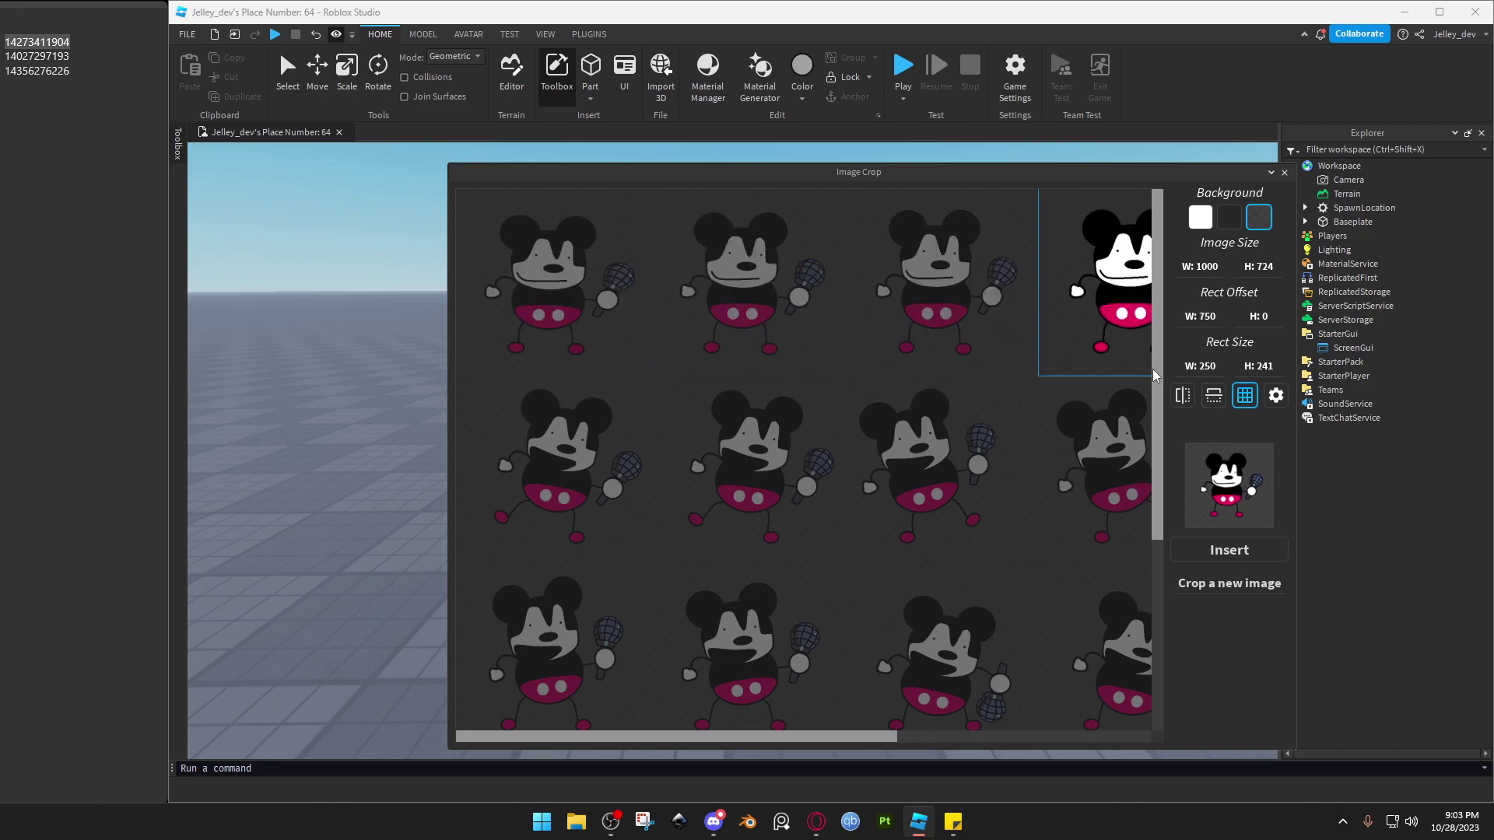
click(1245, 502)
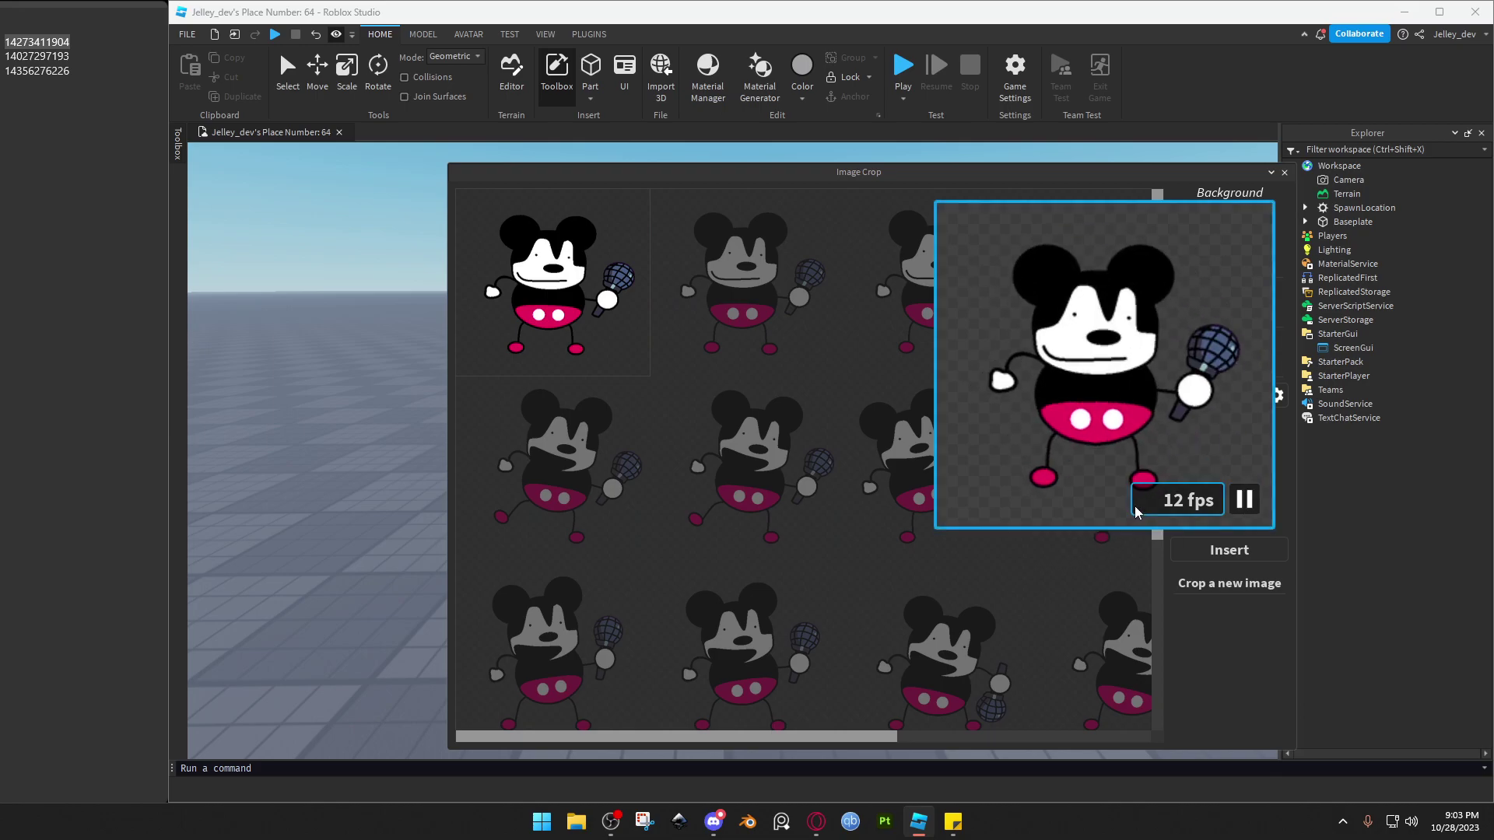
double_click(1177, 500)
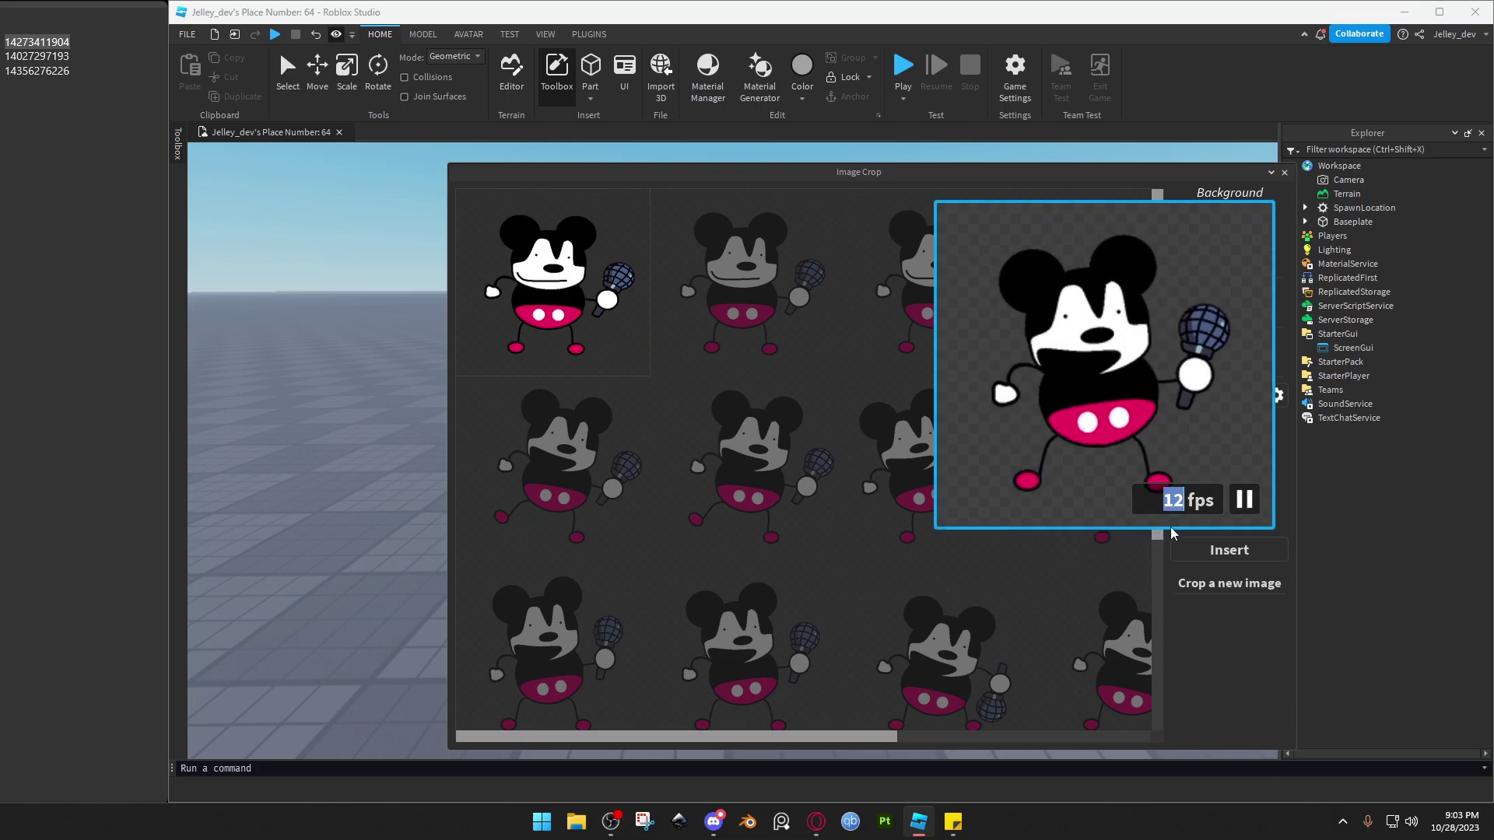
text(24)
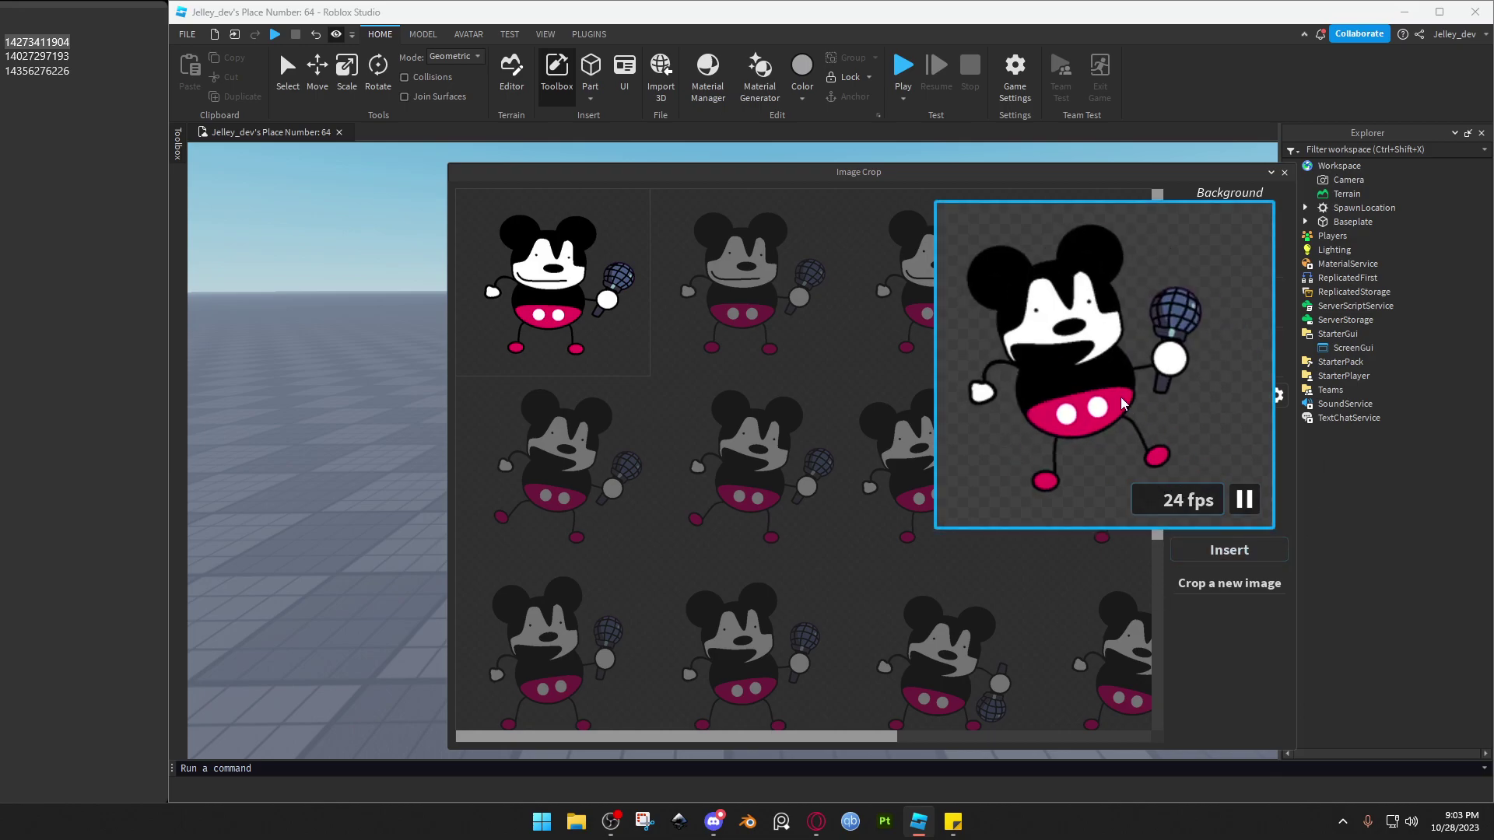
click(1242, 496)
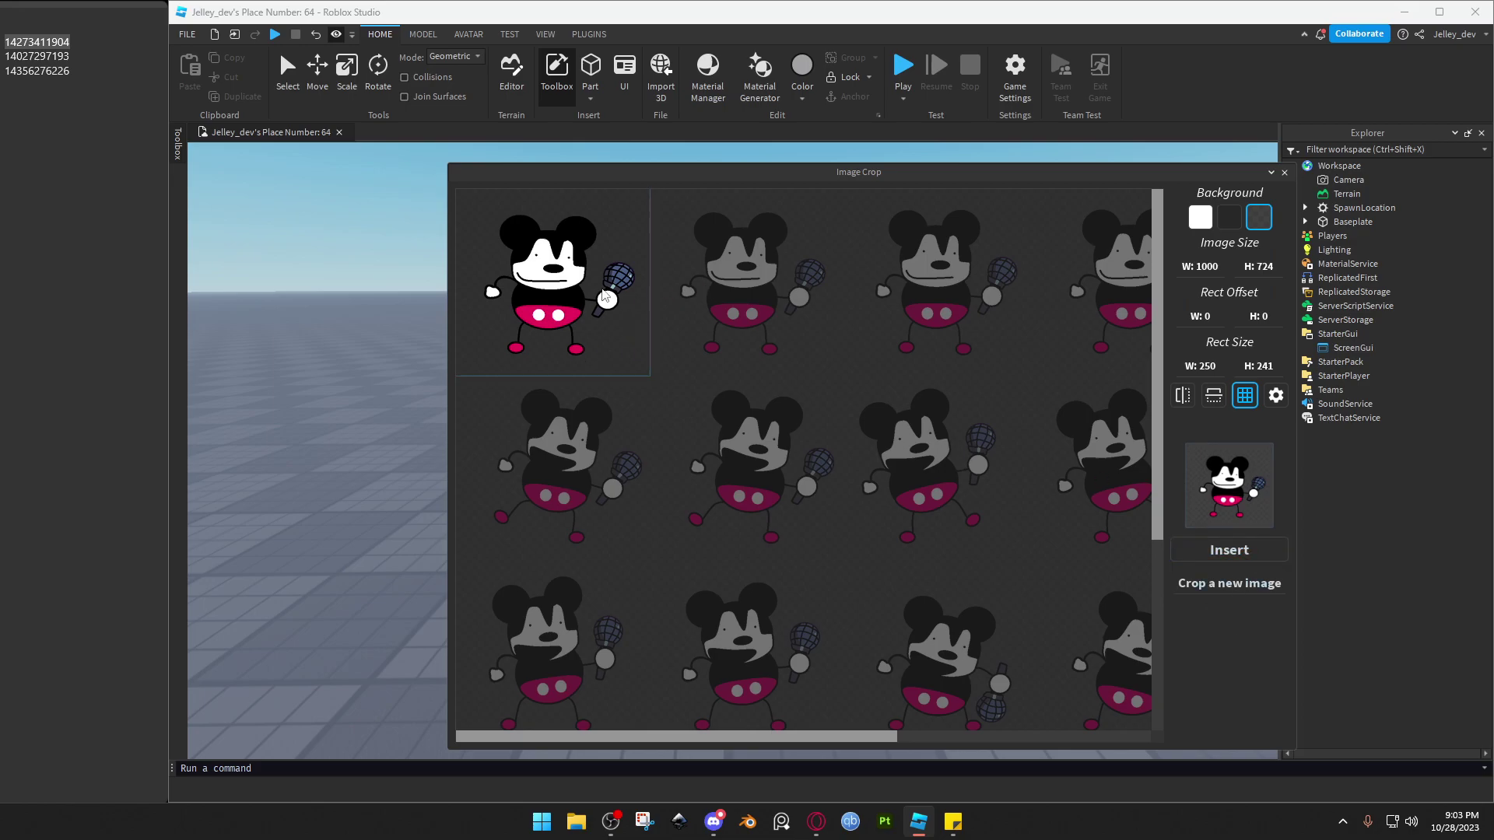
Insert the sprites into the place using the Image spritesheet (Image Button) method.
click(1245, 551)
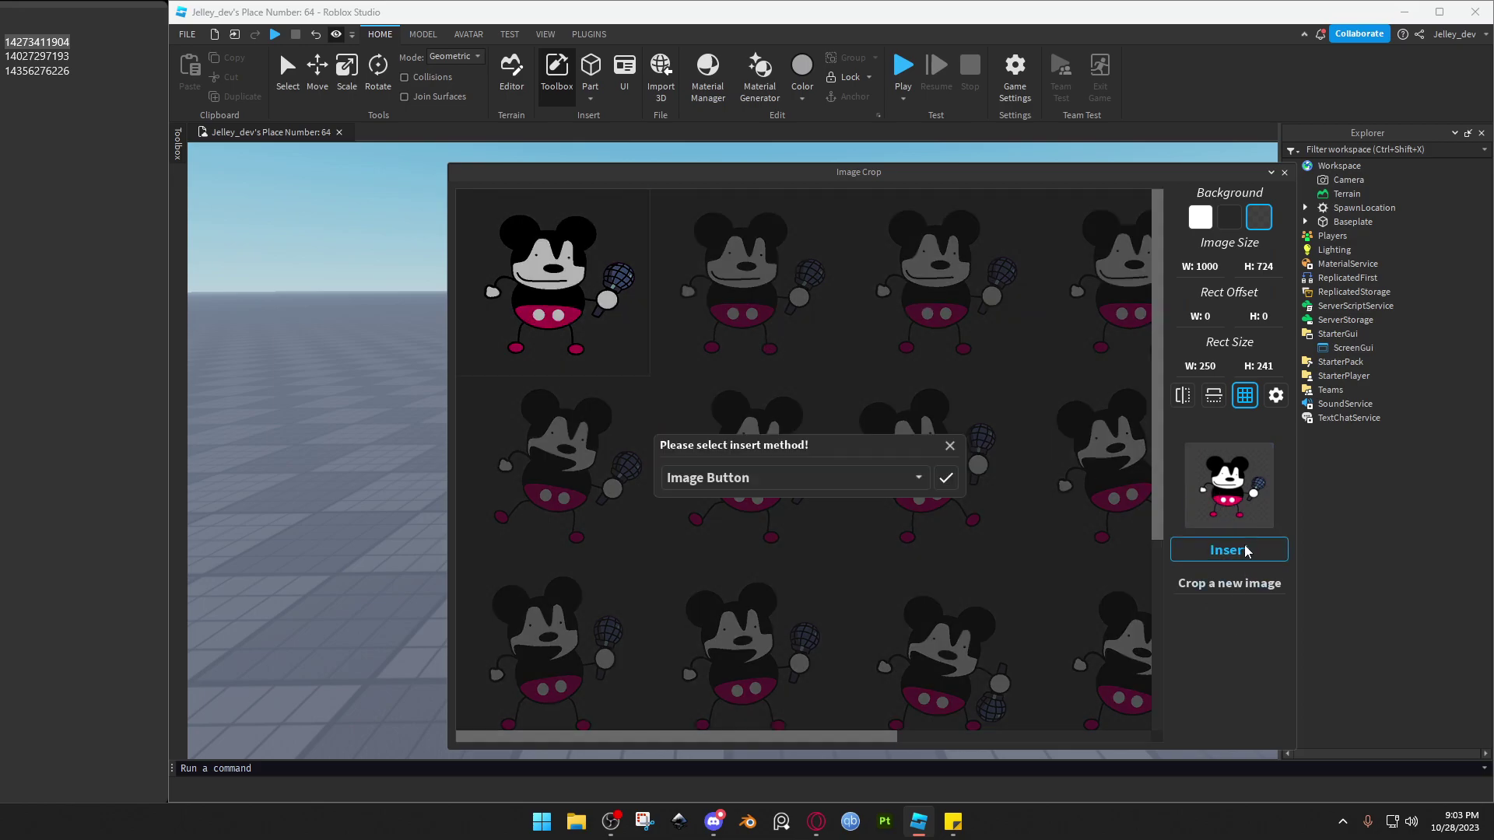
click(880, 479)
scroll(877, 556, down, 1)
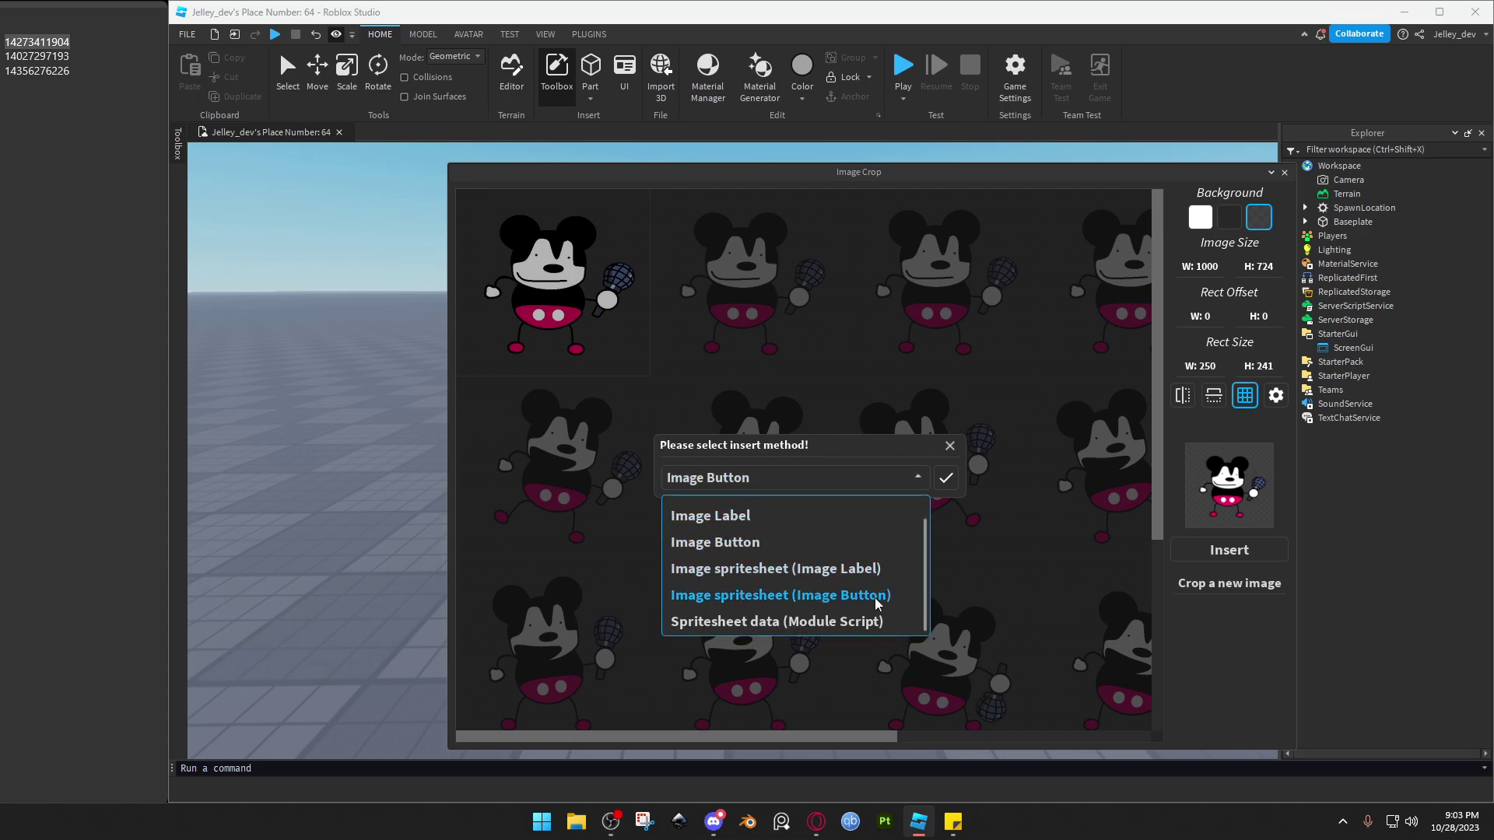
click(817, 598)
click(945, 478)
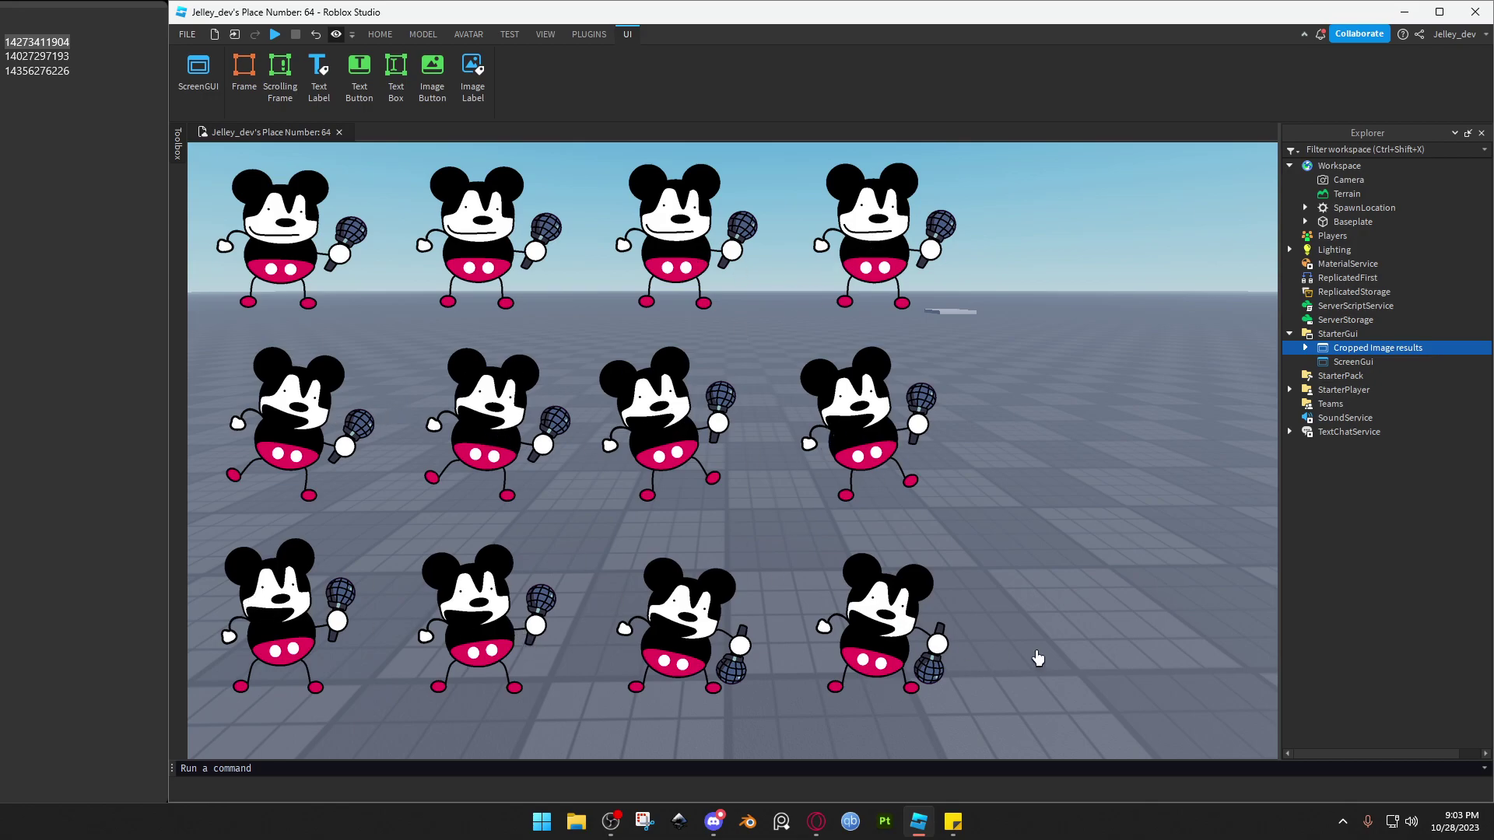
Expand Cropped Image results to view its sprites, delete it from StarterGui, and reopen the Image Crop plugin.
click(1305, 348)
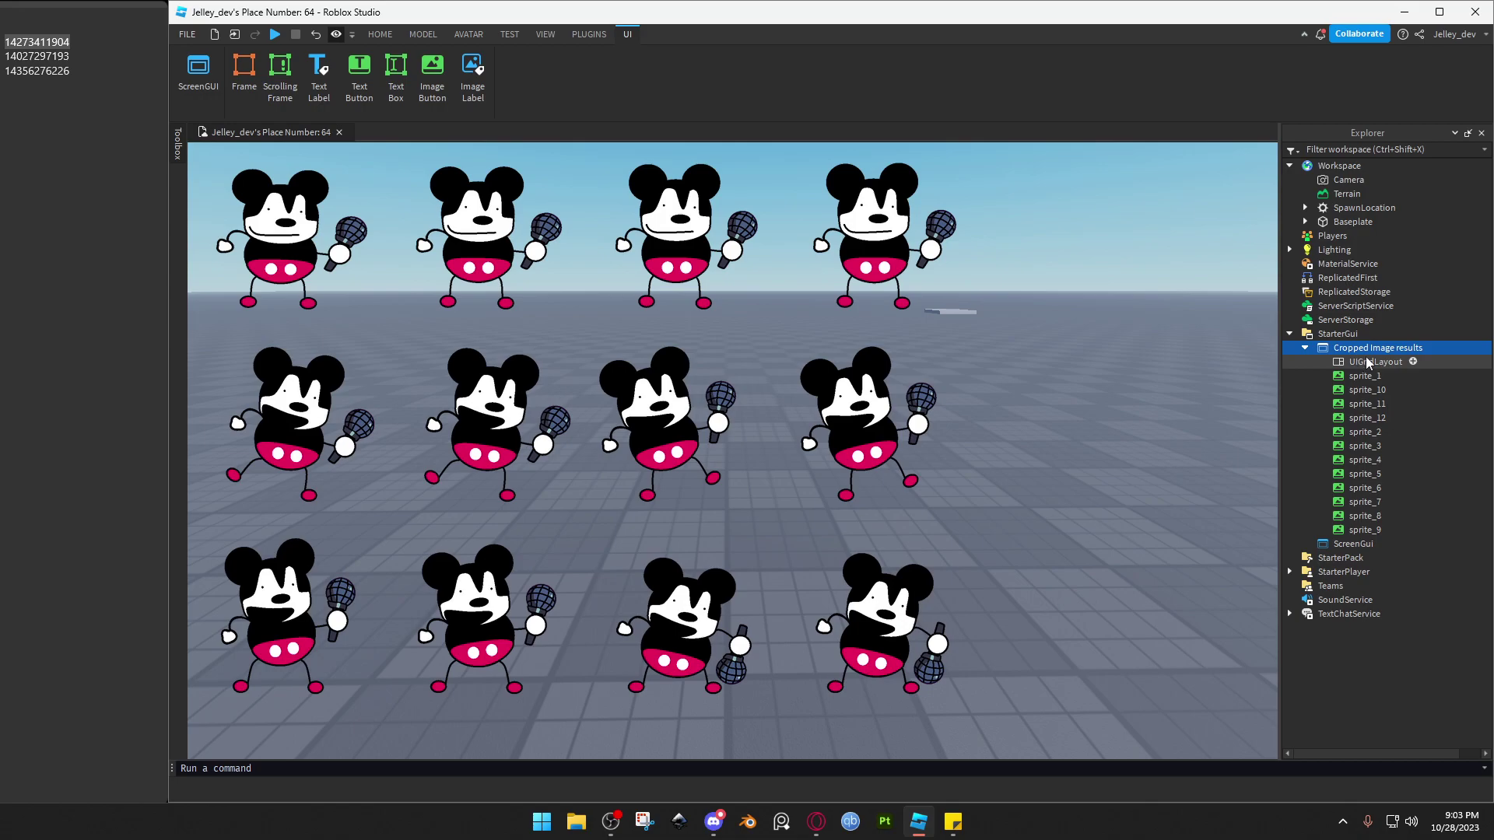
key(Delete)
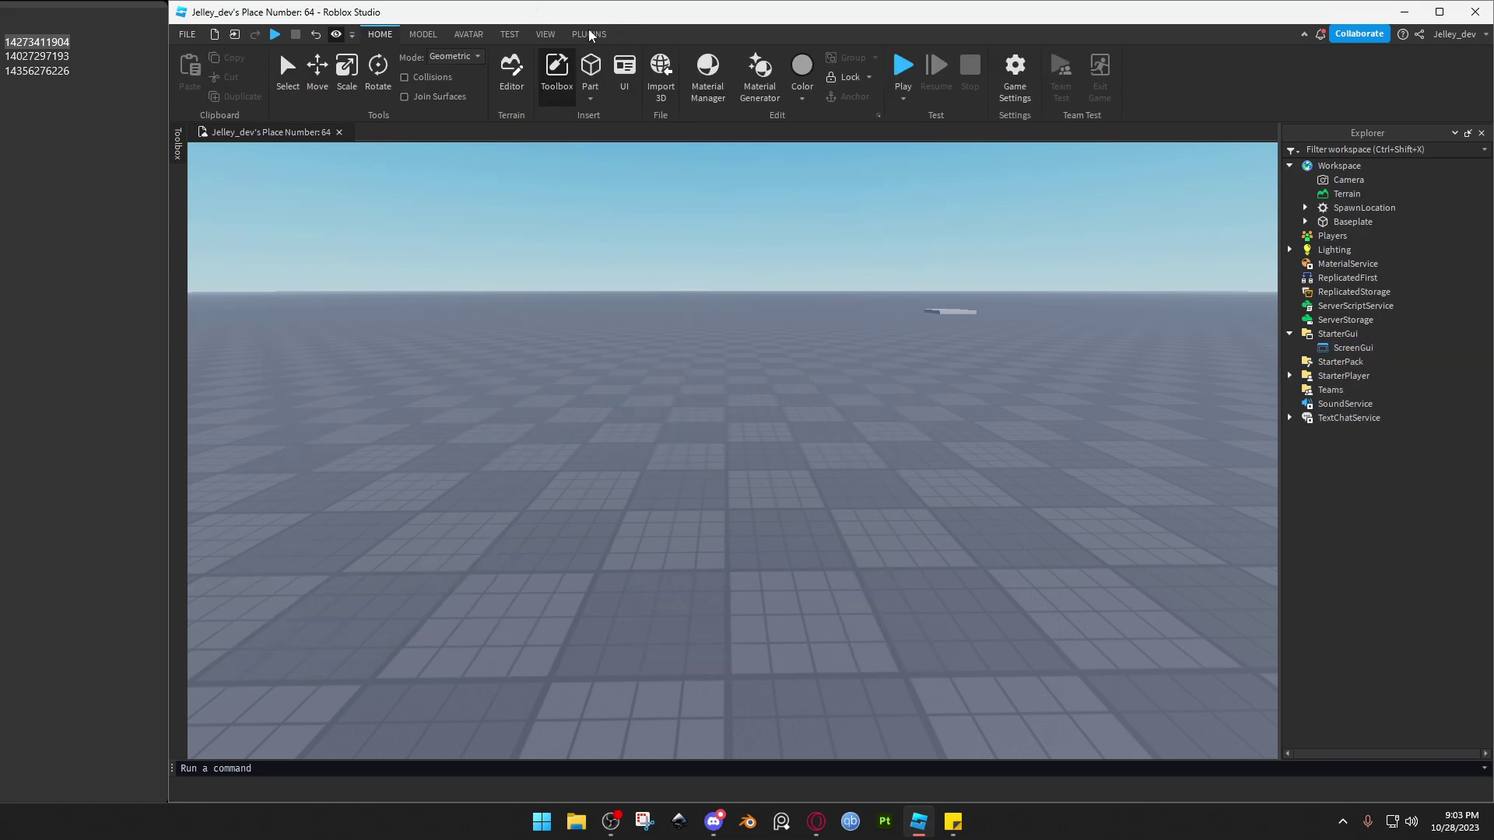
click(589, 34)
click(1292, 74)
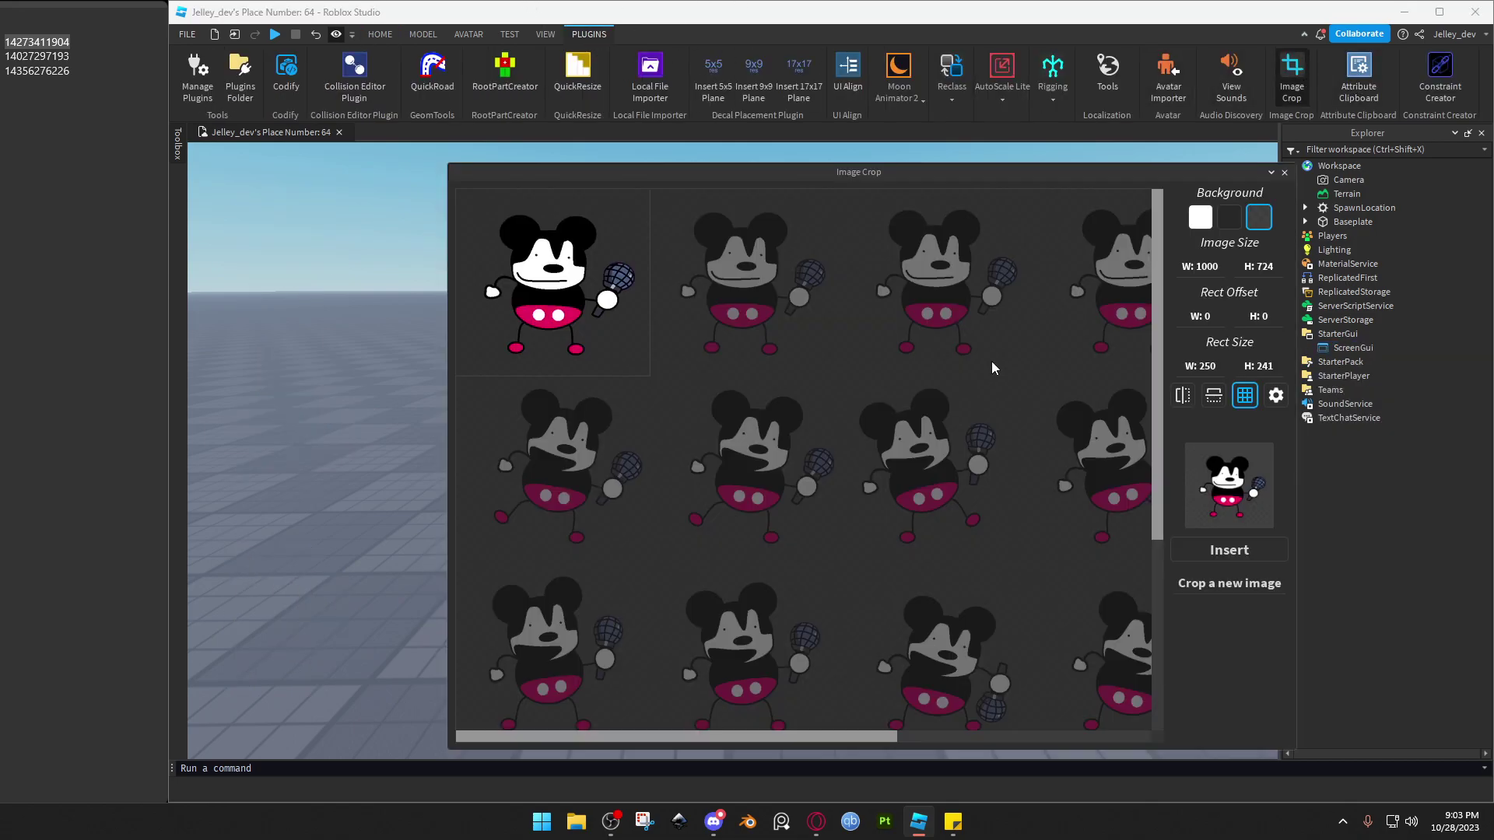
Insert the spritesheet using the Spritesheet data (Module Script) method.
click(1230, 546)
scroll(830, 553, down, 3)
click(870, 474)
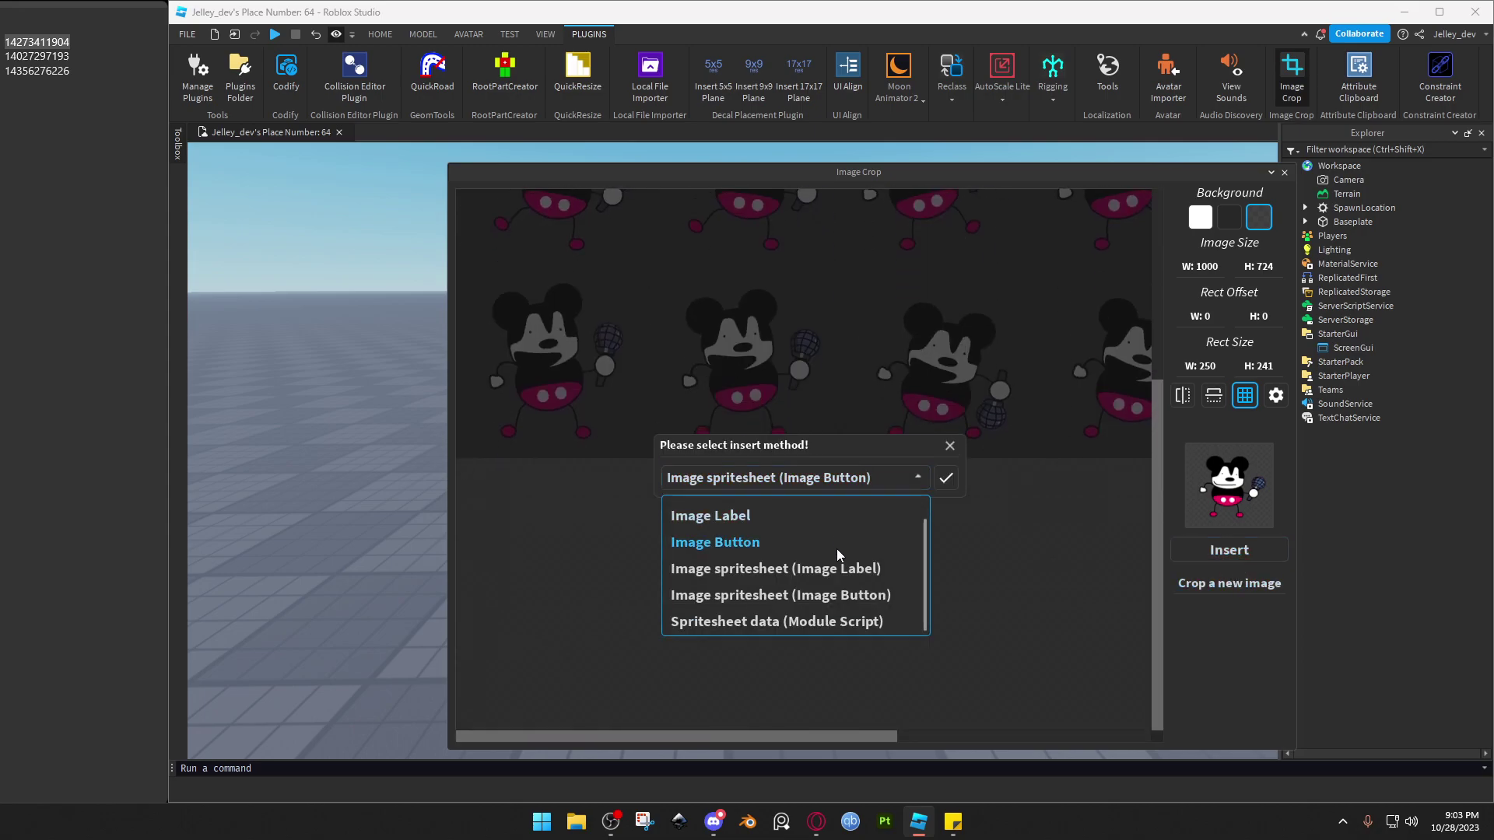
click(838, 623)
scroll(881, 535, up, 3)
click(946, 479)
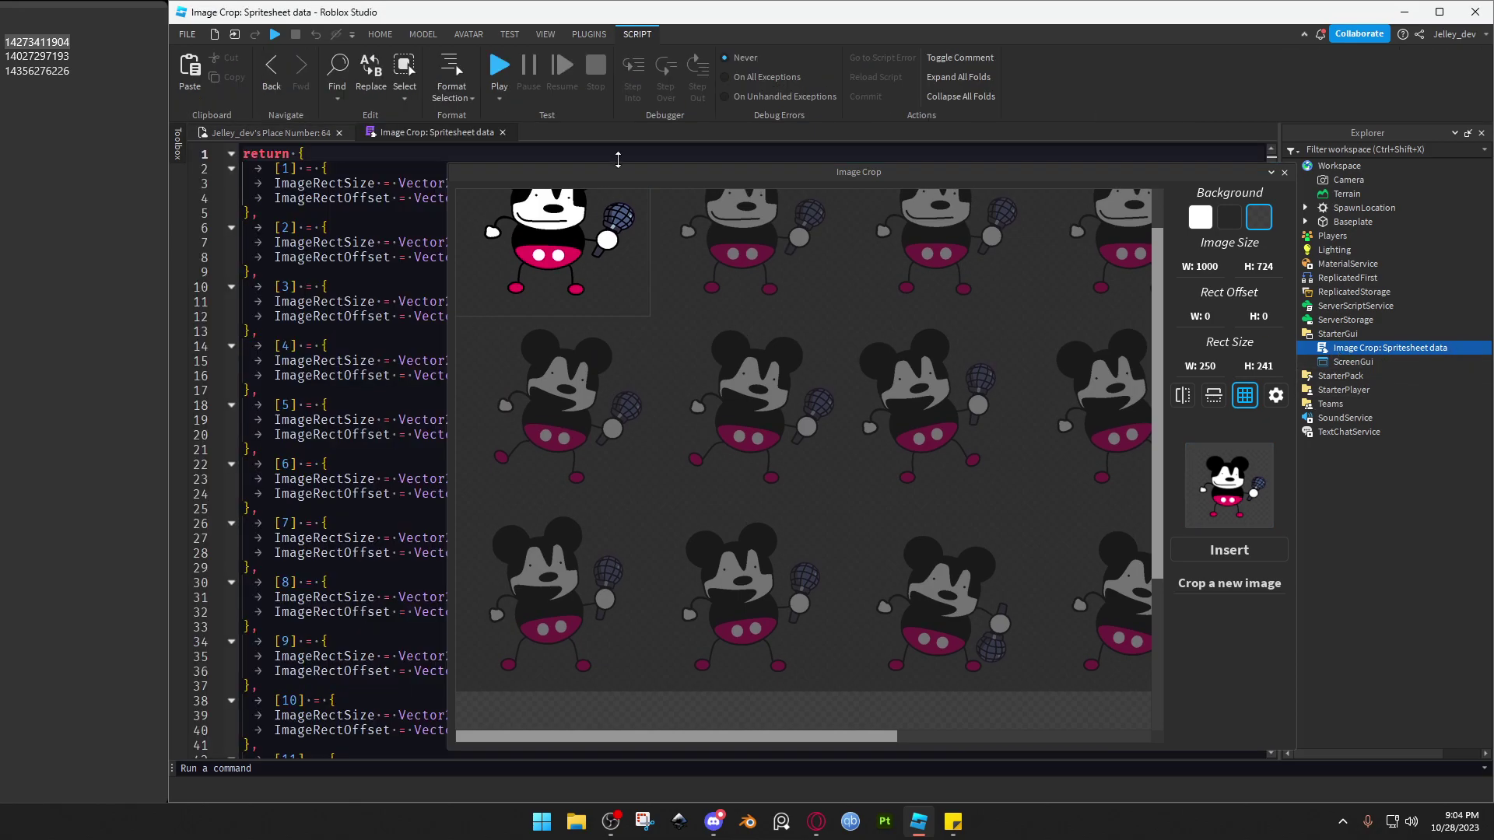
Examine the ImageRectSize and ImageRectOffset entries in the spritesheet data module script, then close the script.
drag(615, 172, 1250, 269)
scroll(697, 427, down, 4)
scroll(690, 451, down, 5)
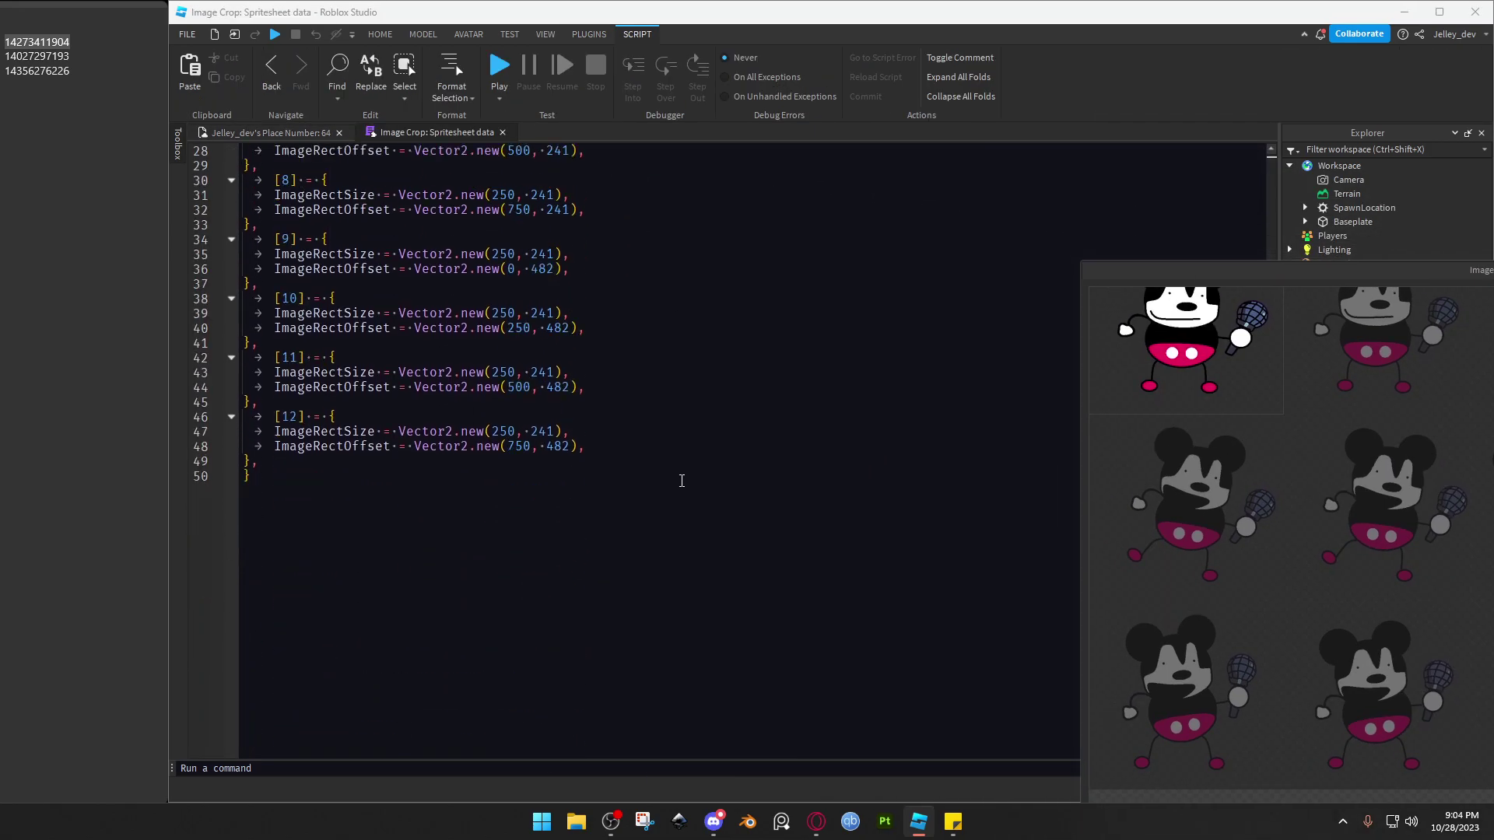
drag(619, 517, 439, 128)
click(502, 132)
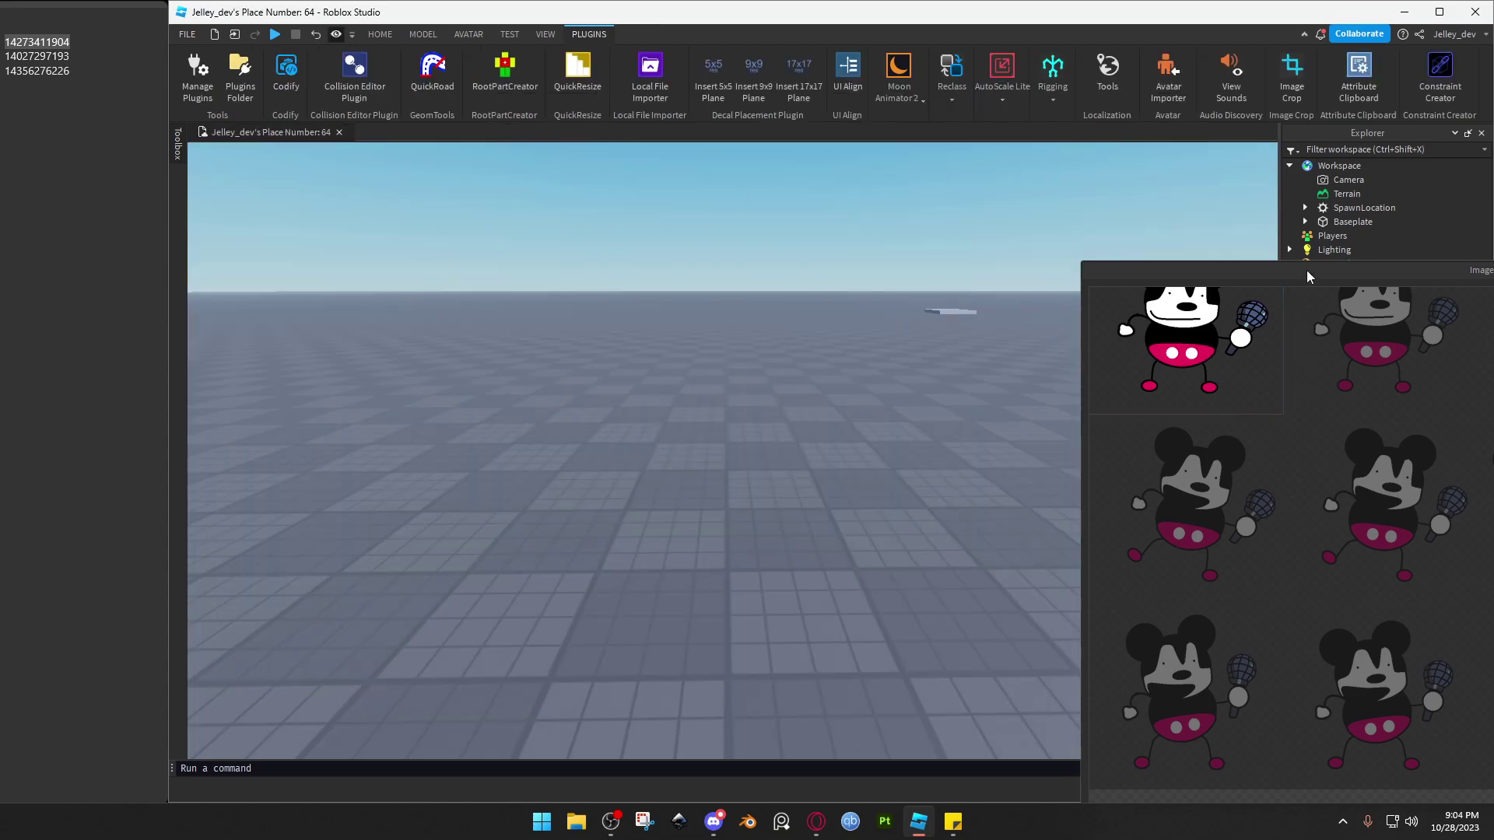
drag(1307, 271, 516, 123)
scroll(688, 304, up, 2)
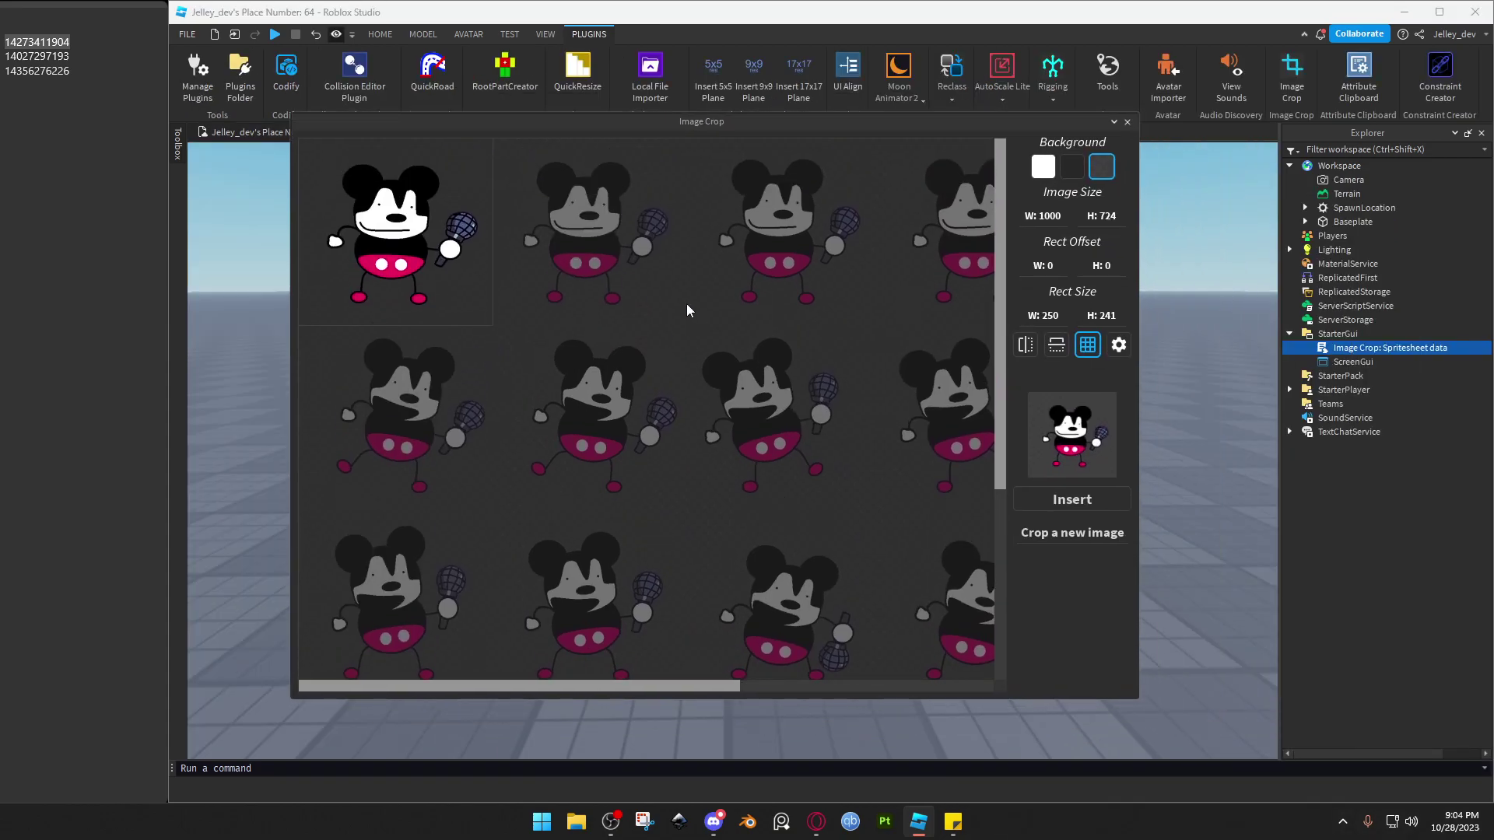
click(1077, 535)
click(594, 527)
double_click(36, 56)
key(ctrl+c)
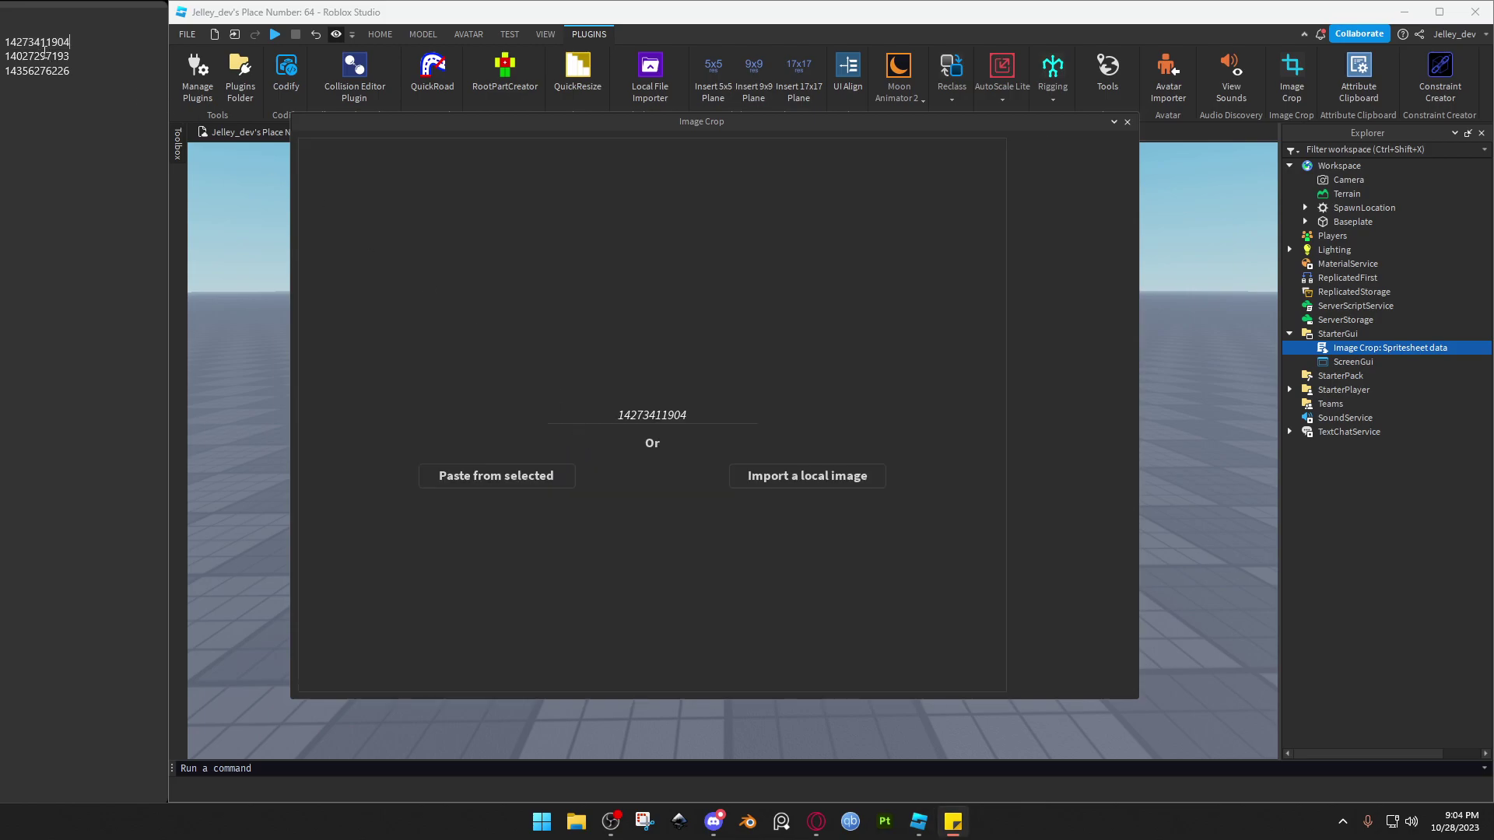
double_click(680, 415)
key(ctrl+v)
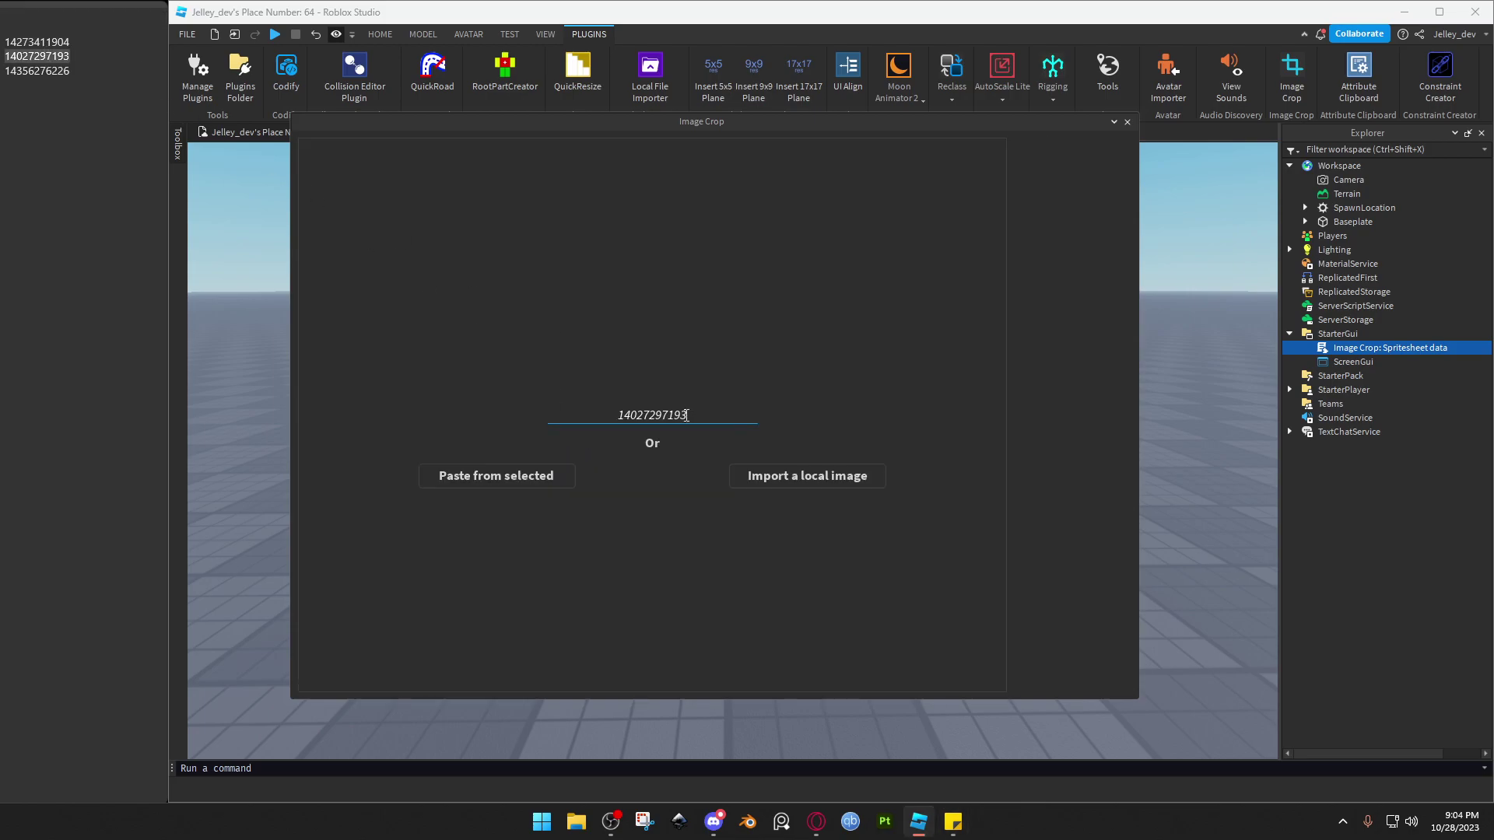
key(Return)
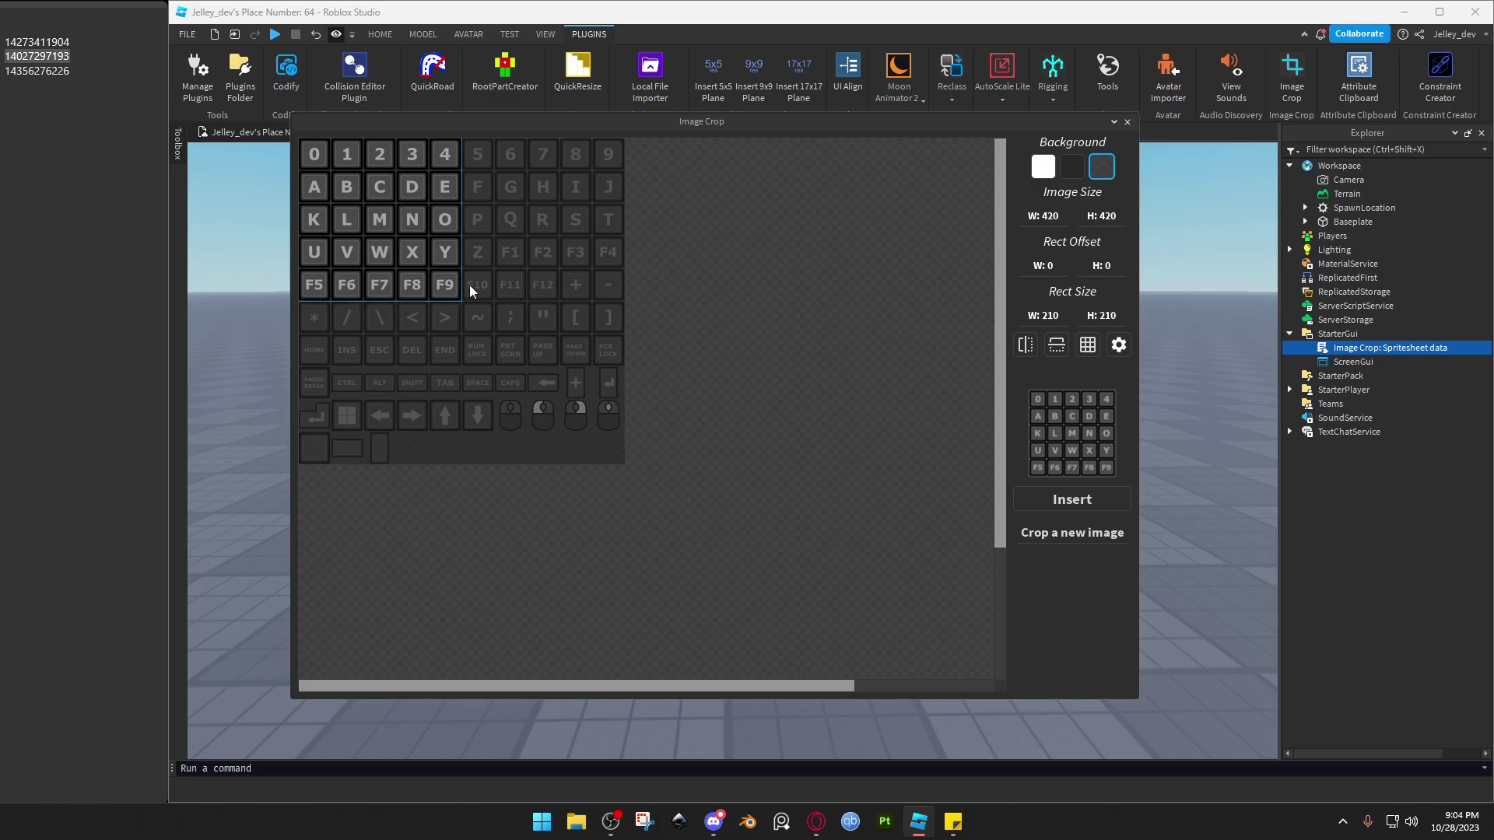
Set the crop rectangle size for the keyboard icon sheet to 42 by 42, with the grid enabled.
click(1060, 222)
click(1065, 345)
text(/10)
key(Return)
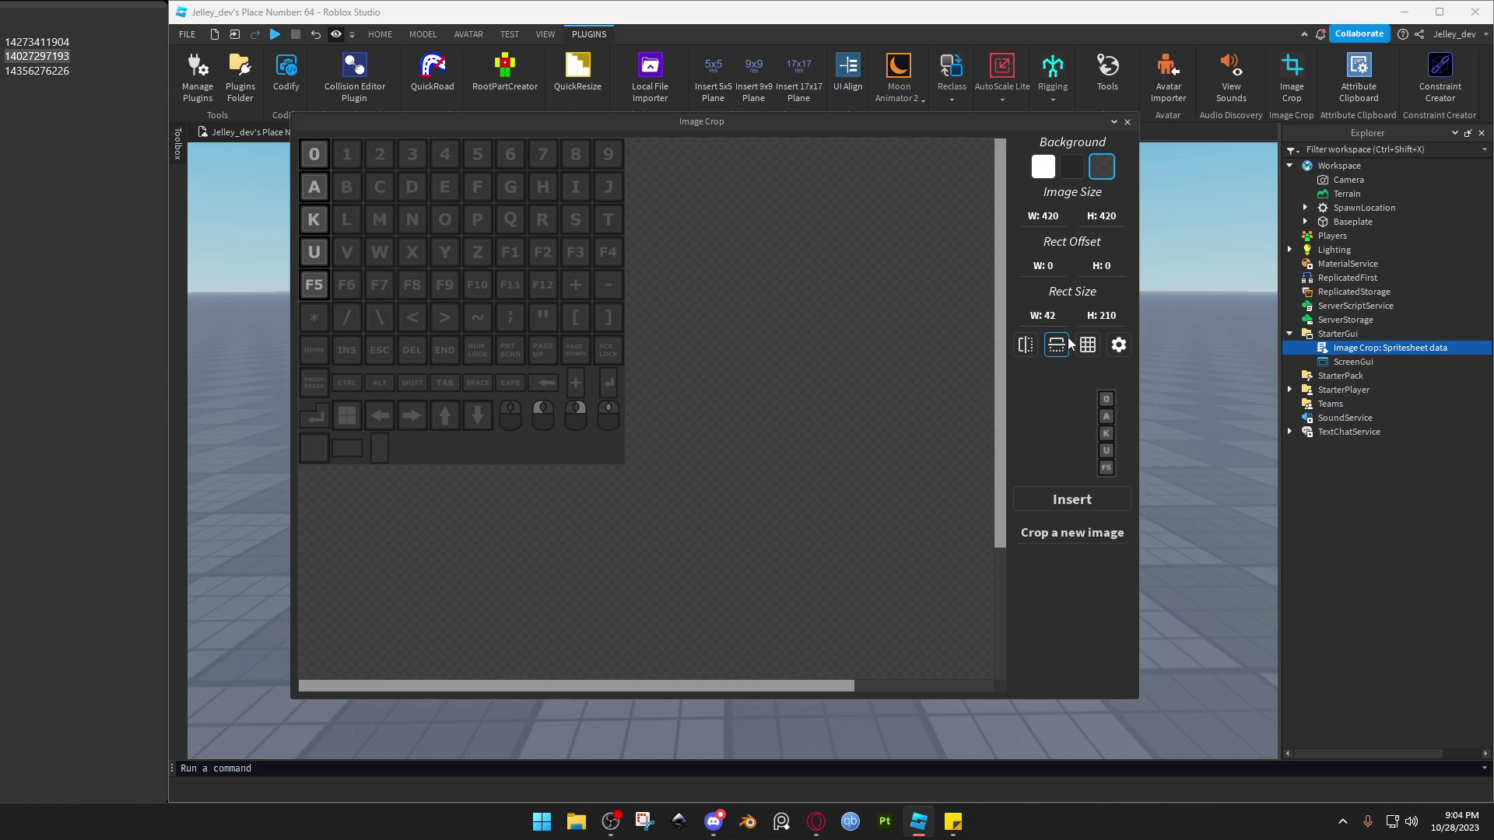
double_click(1058, 319)
key(ctrl+c)
double_click(1110, 316)
key(ctrl+v)
key(Return)
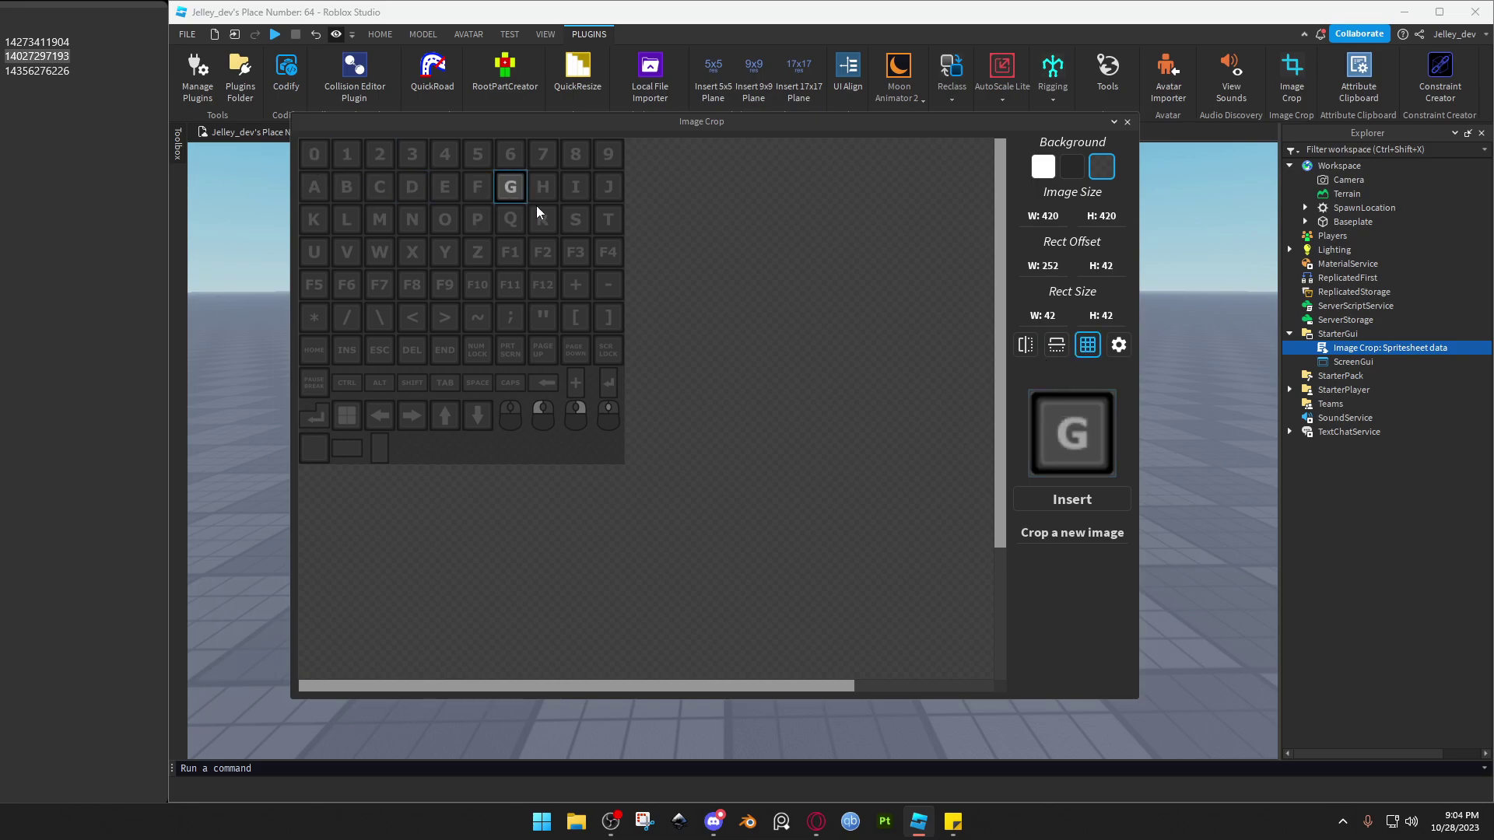
Insert the cropped F2 key into the place as an Image Button.
click(1095, 491)
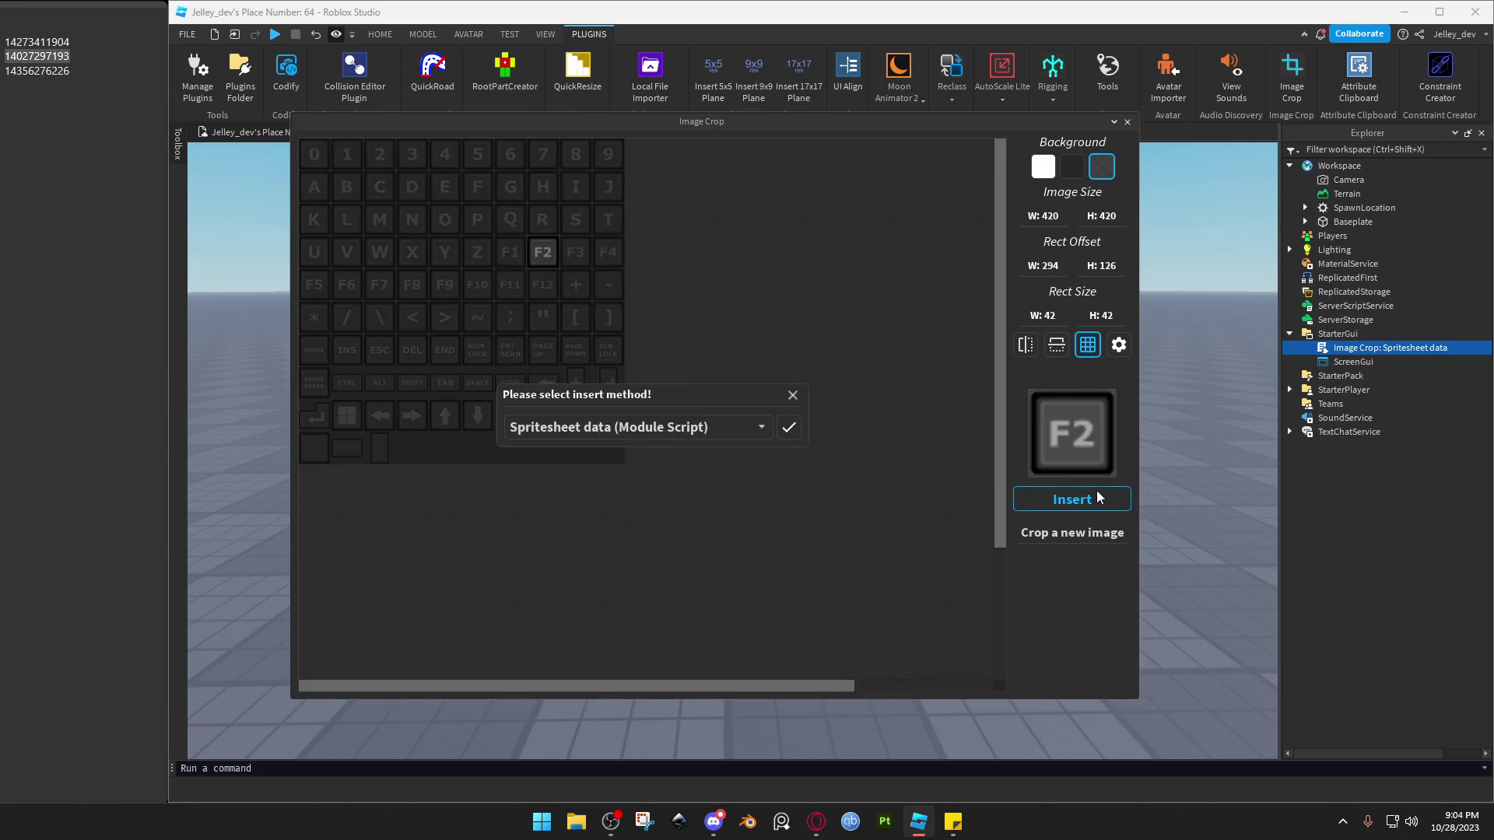
click(734, 427)
click(661, 492)
click(789, 427)
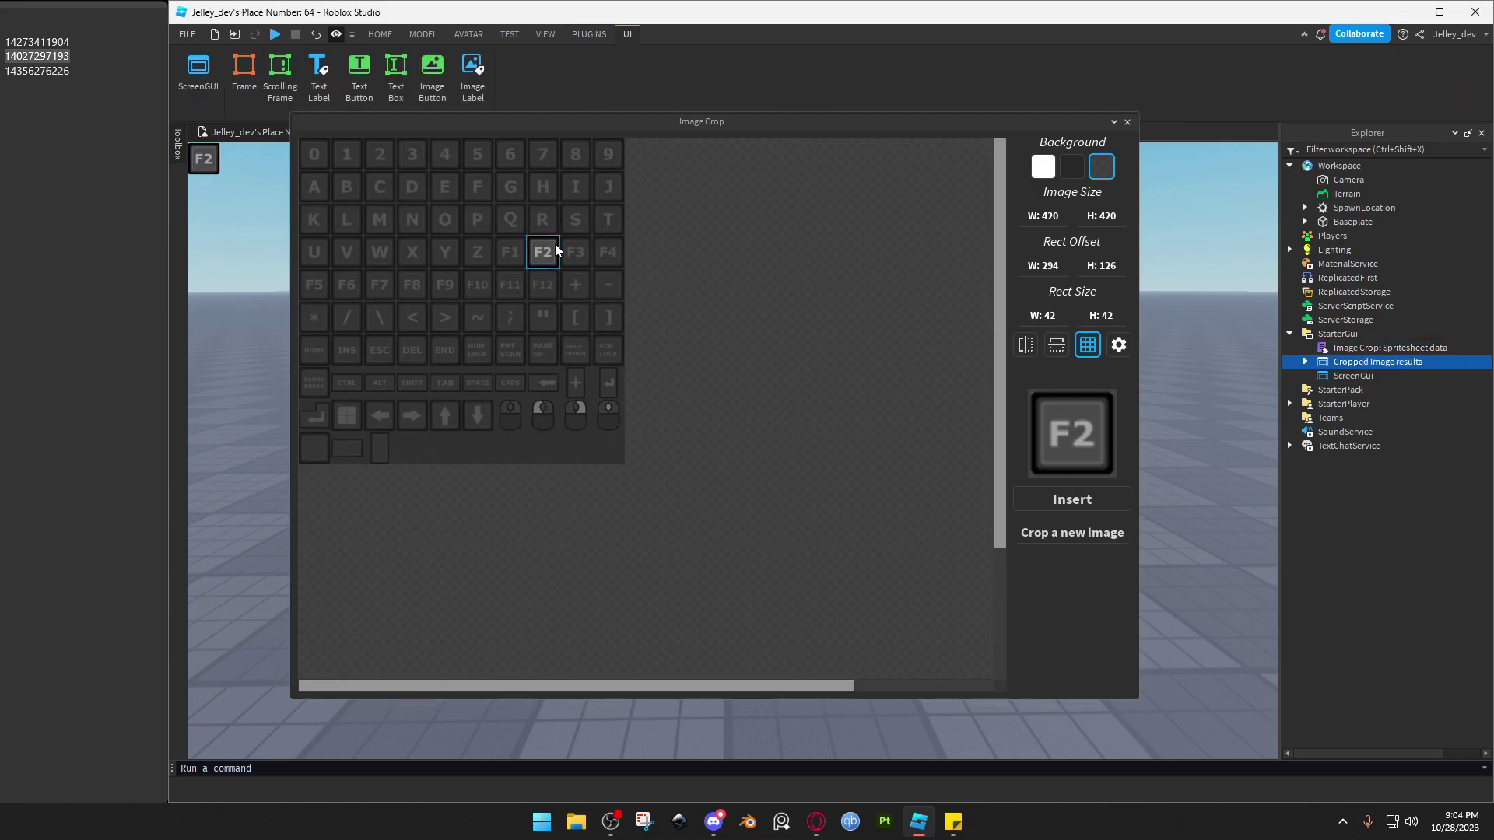
Try selecting different key cells, ending on the 0 key, and examine the enlarged animation preview with its playback control.
click(314, 187)
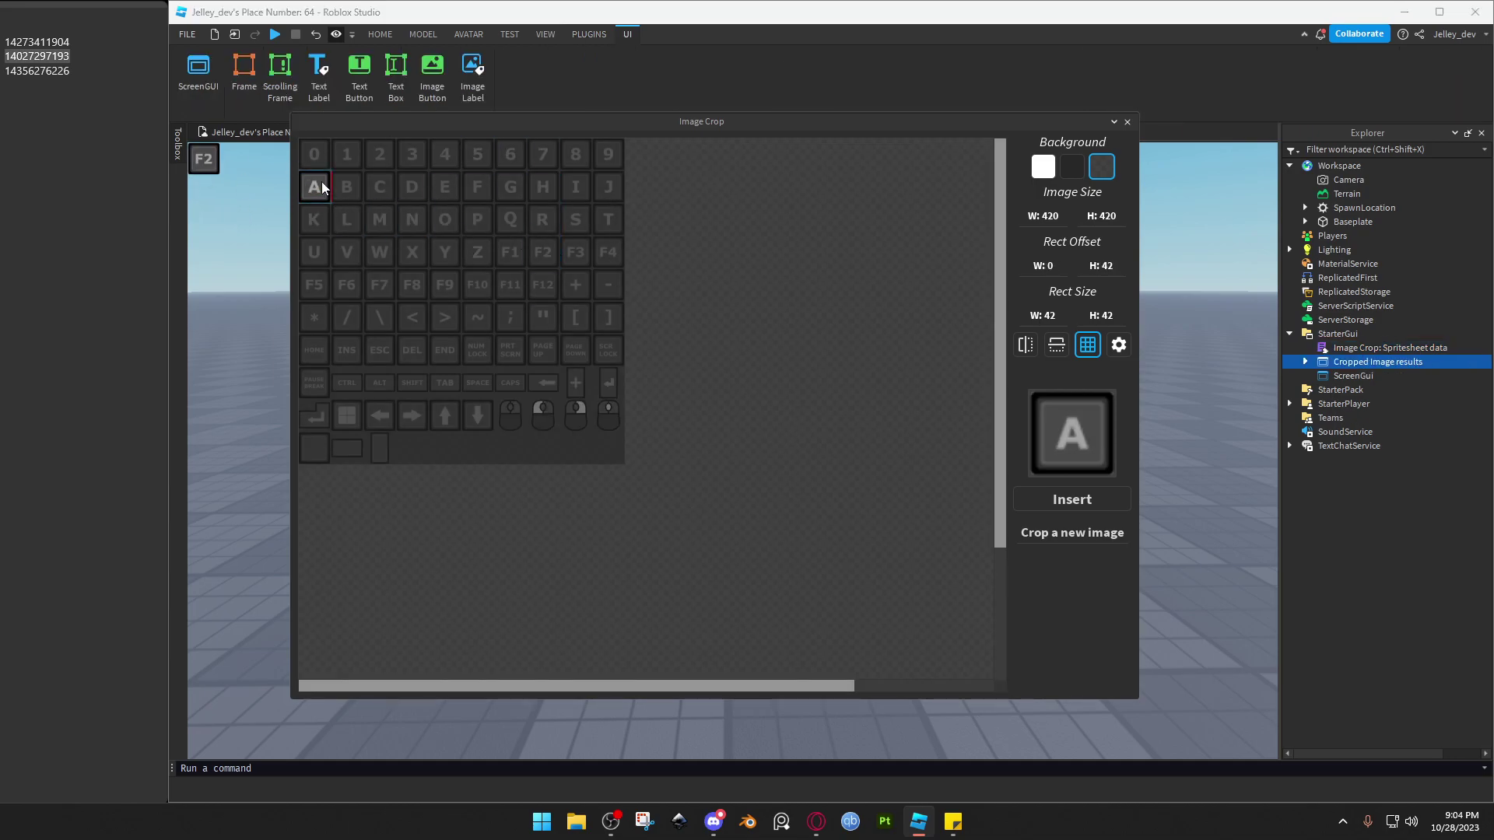
click(538, 254)
click(504, 220)
click(474, 220)
click(313, 154)
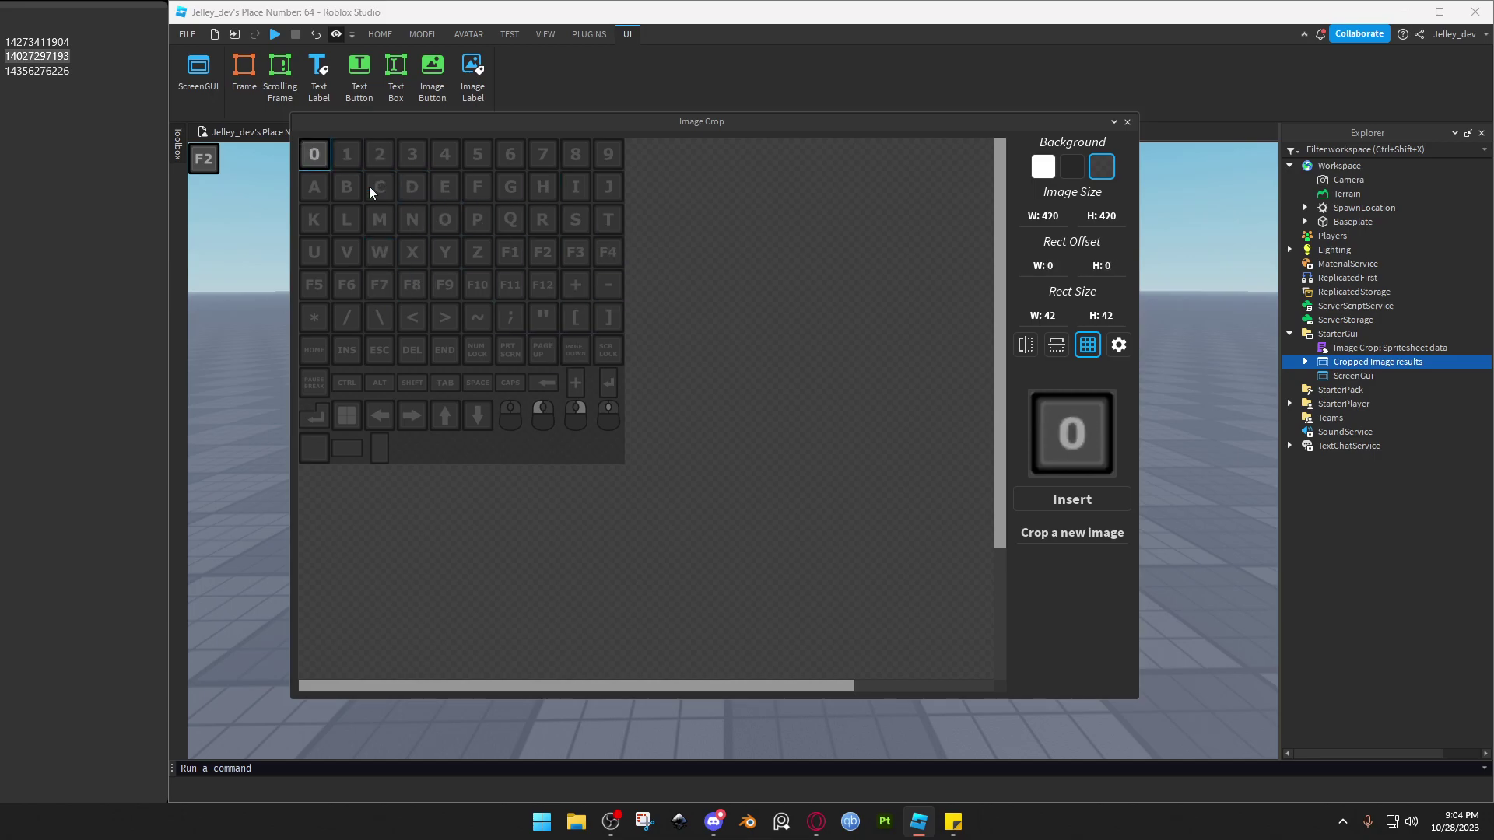
click(1080, 440)
click(1087, 449)
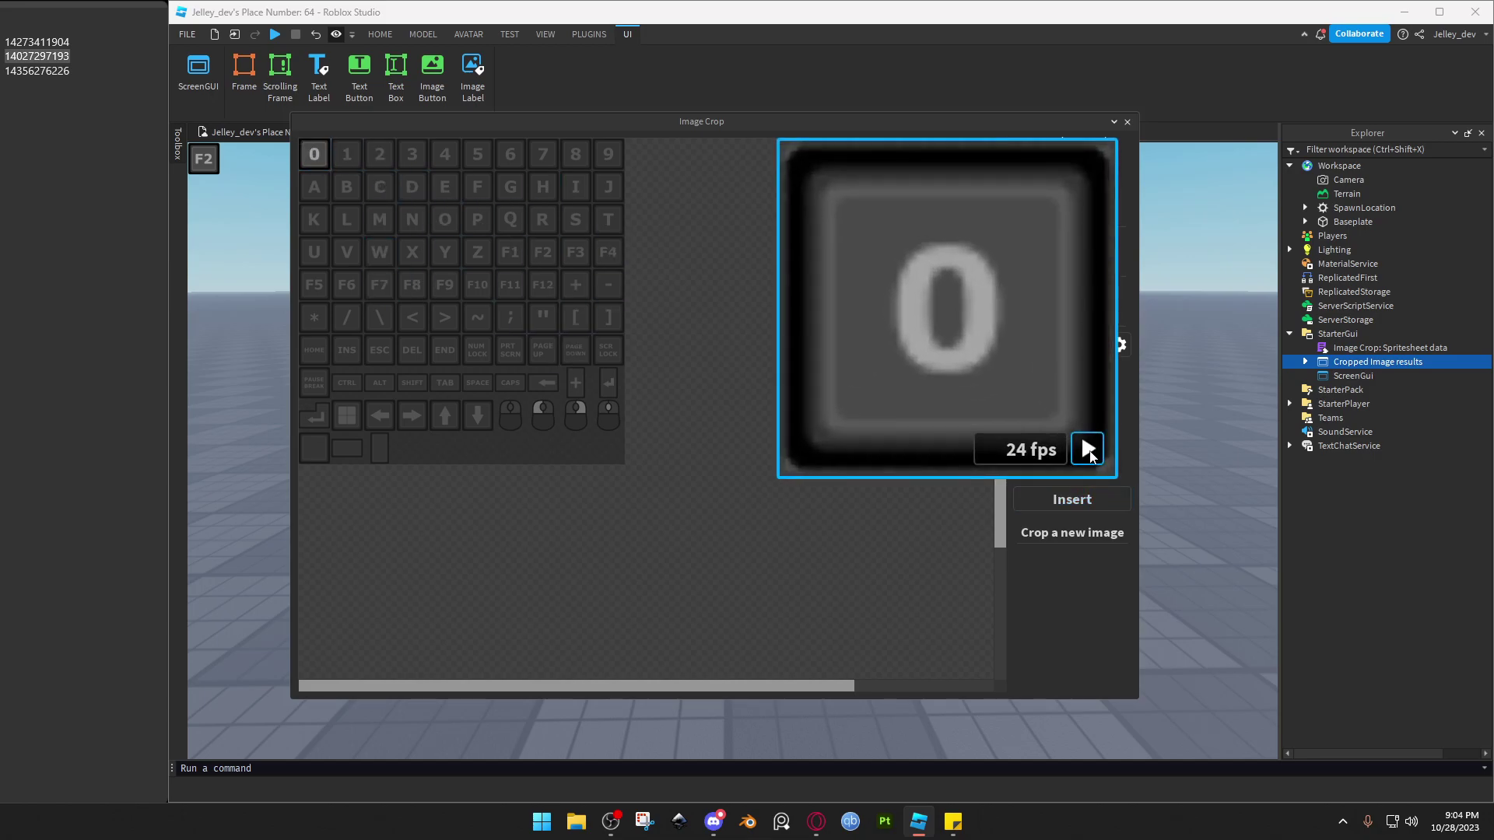
click(1088, 450)
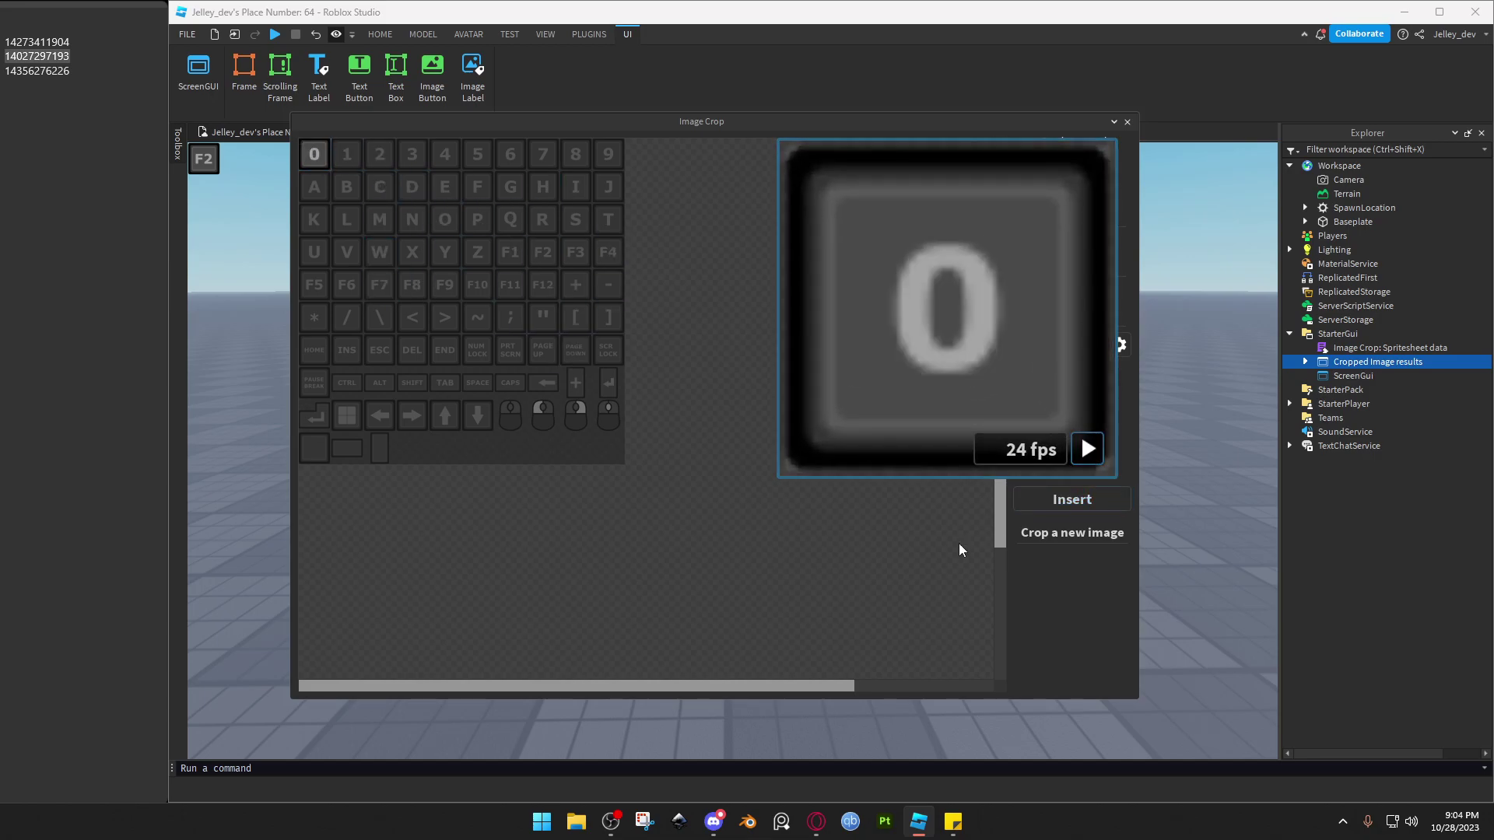
Insert all key icons using the Image spritesheet (Image Button) method and close the plugin window.
click(1086, 500)
click(646, 430)
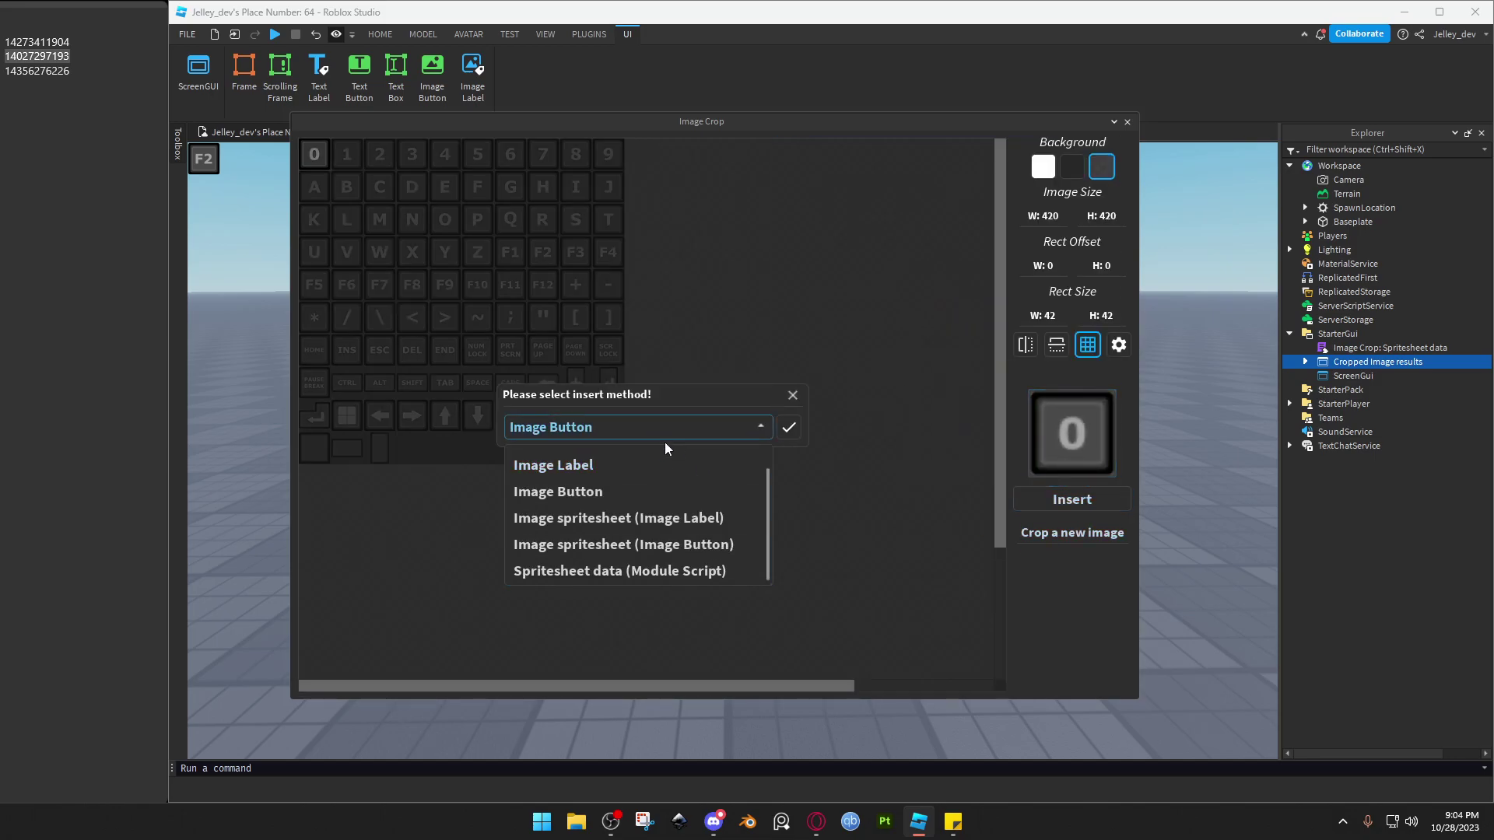
click(669, 547)
click(789, 429)
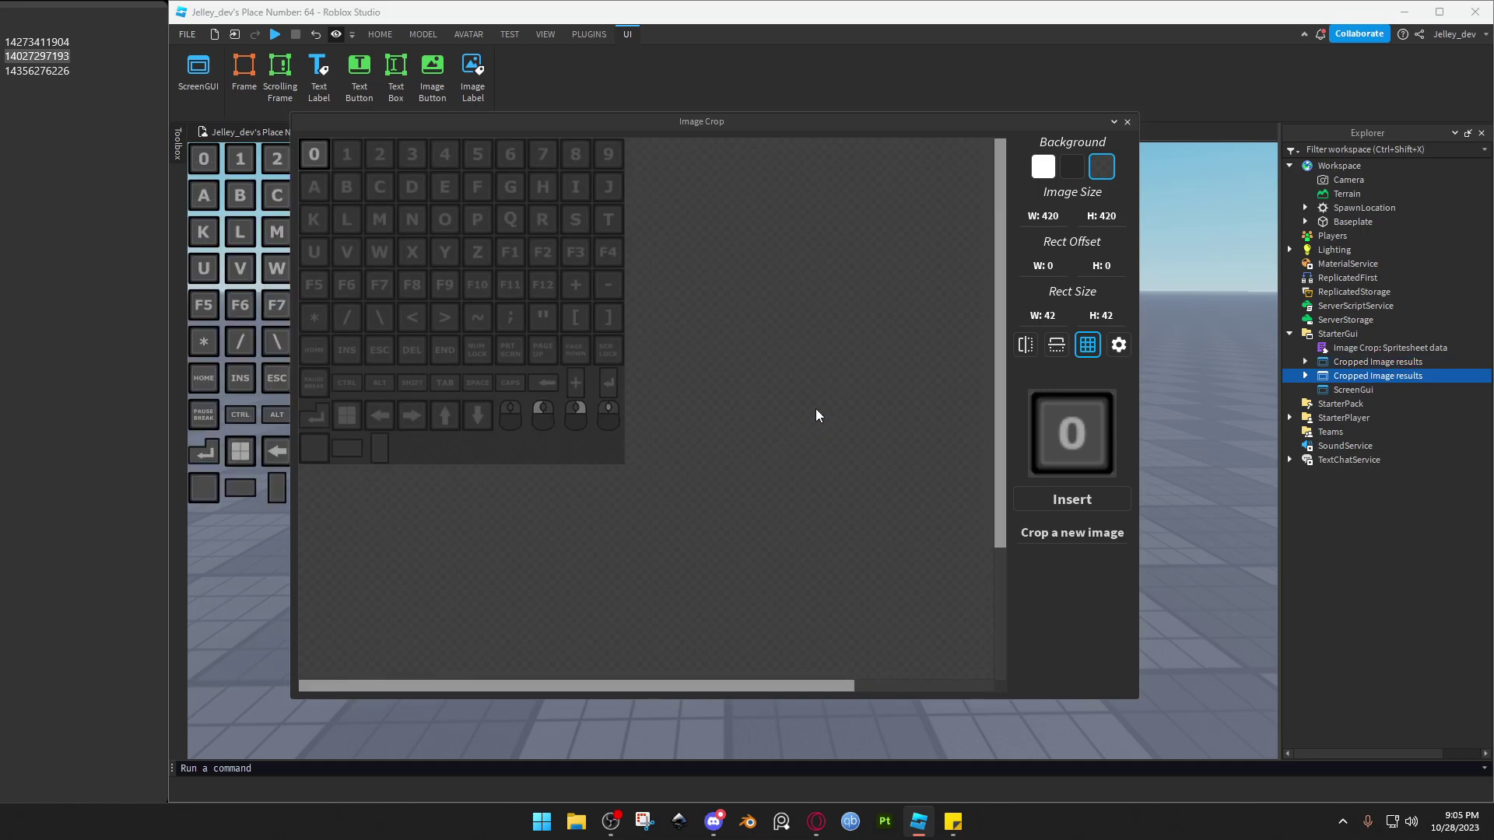
click(1128, 121)
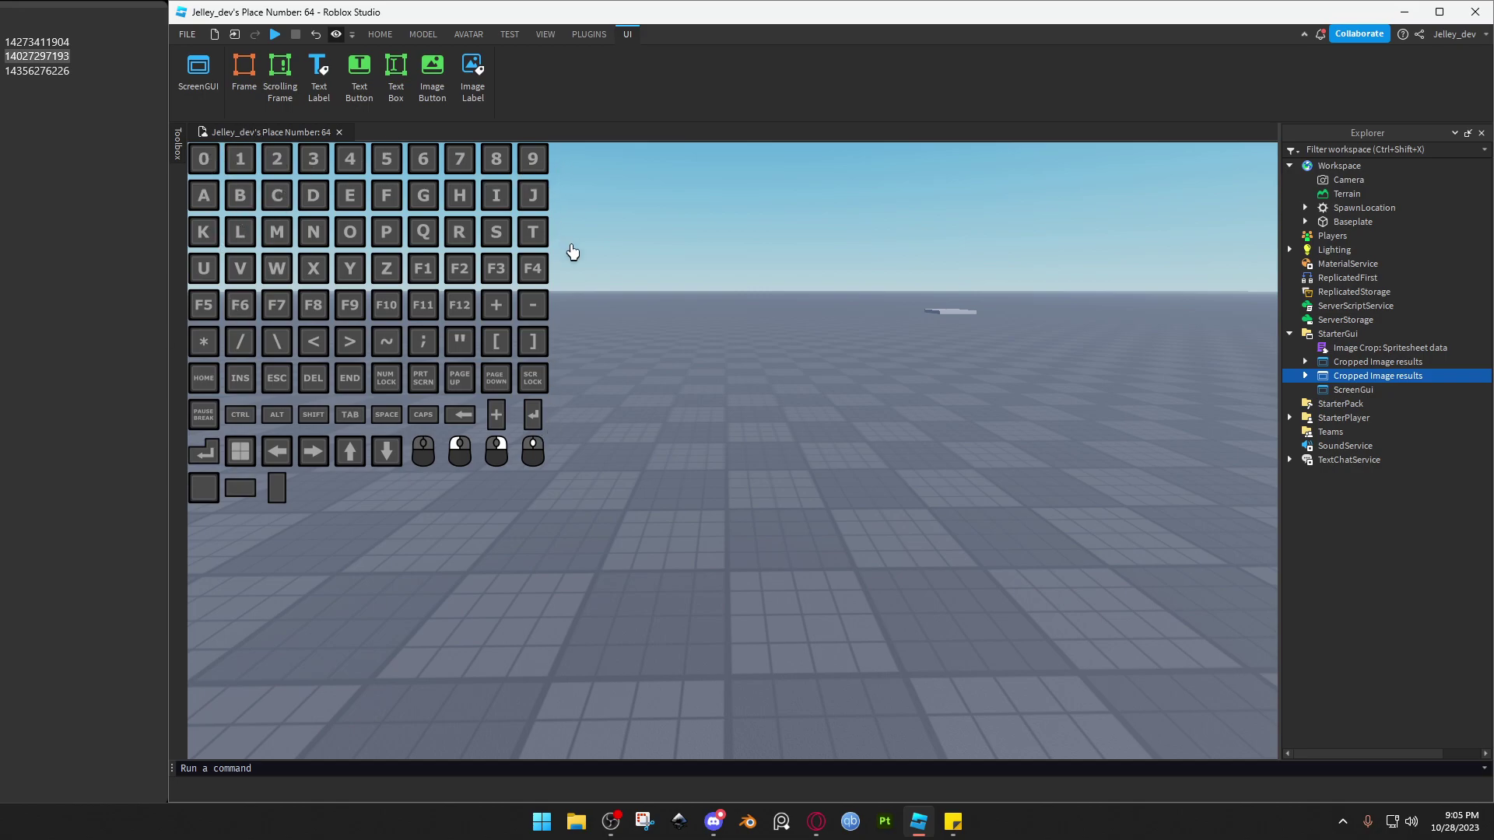
Reopen the Image Crop plugin and start cropping a new image.
click(589, 34)
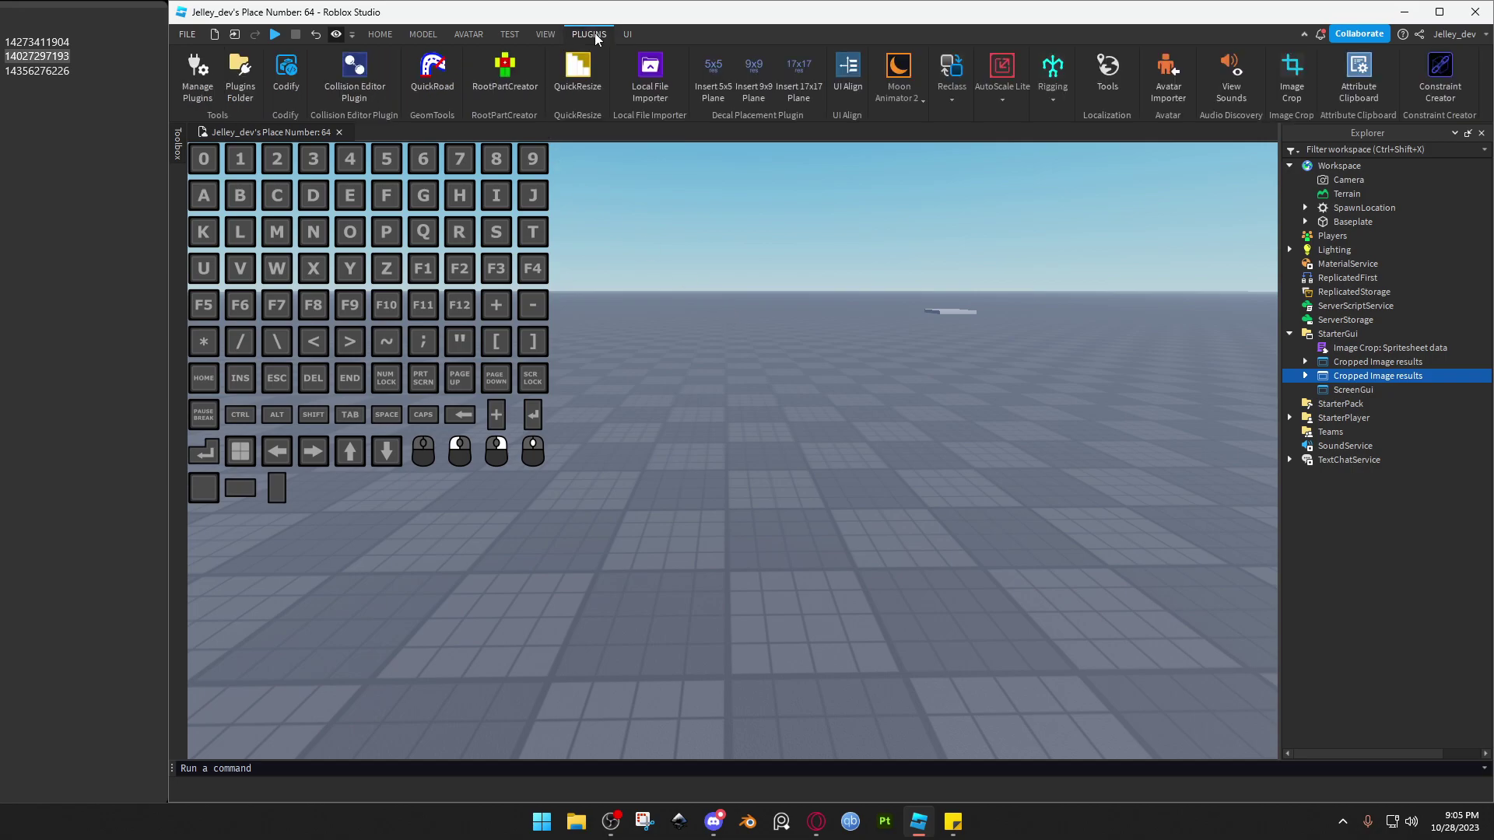
click(1293, 78)
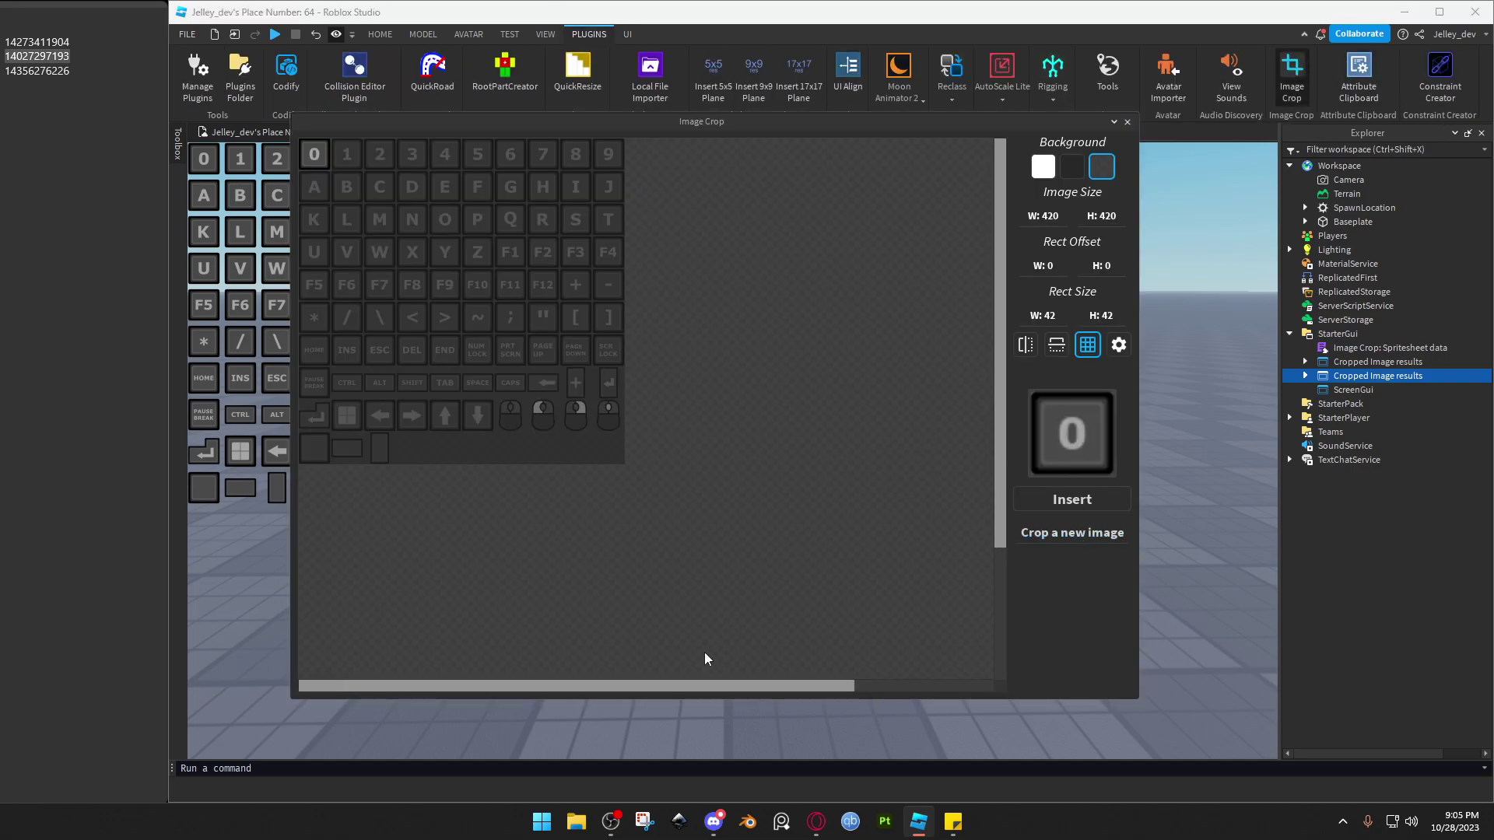
click(1089, 534)
click(594, 439)
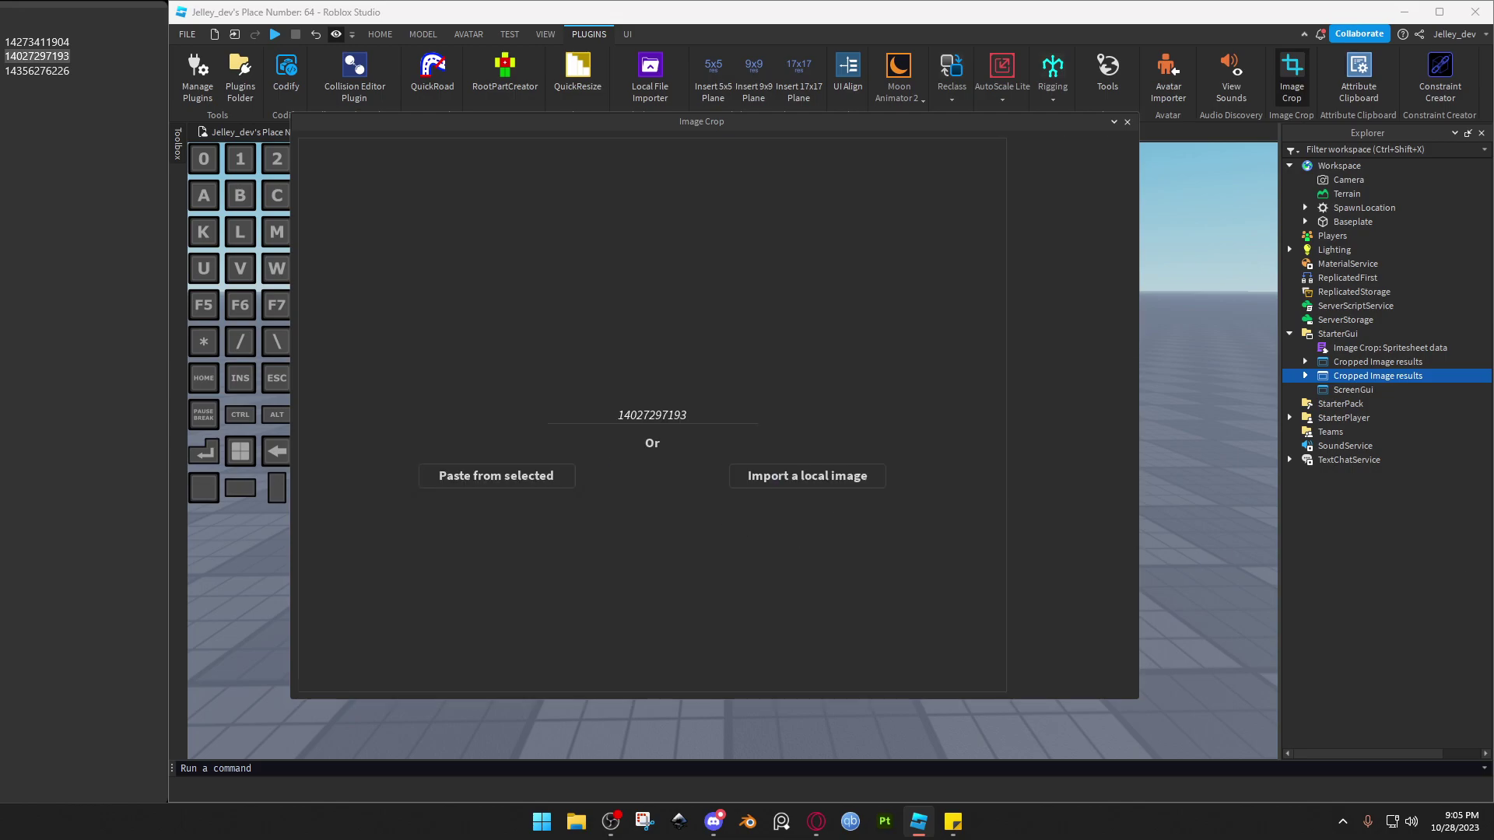
key(alt+Tab)
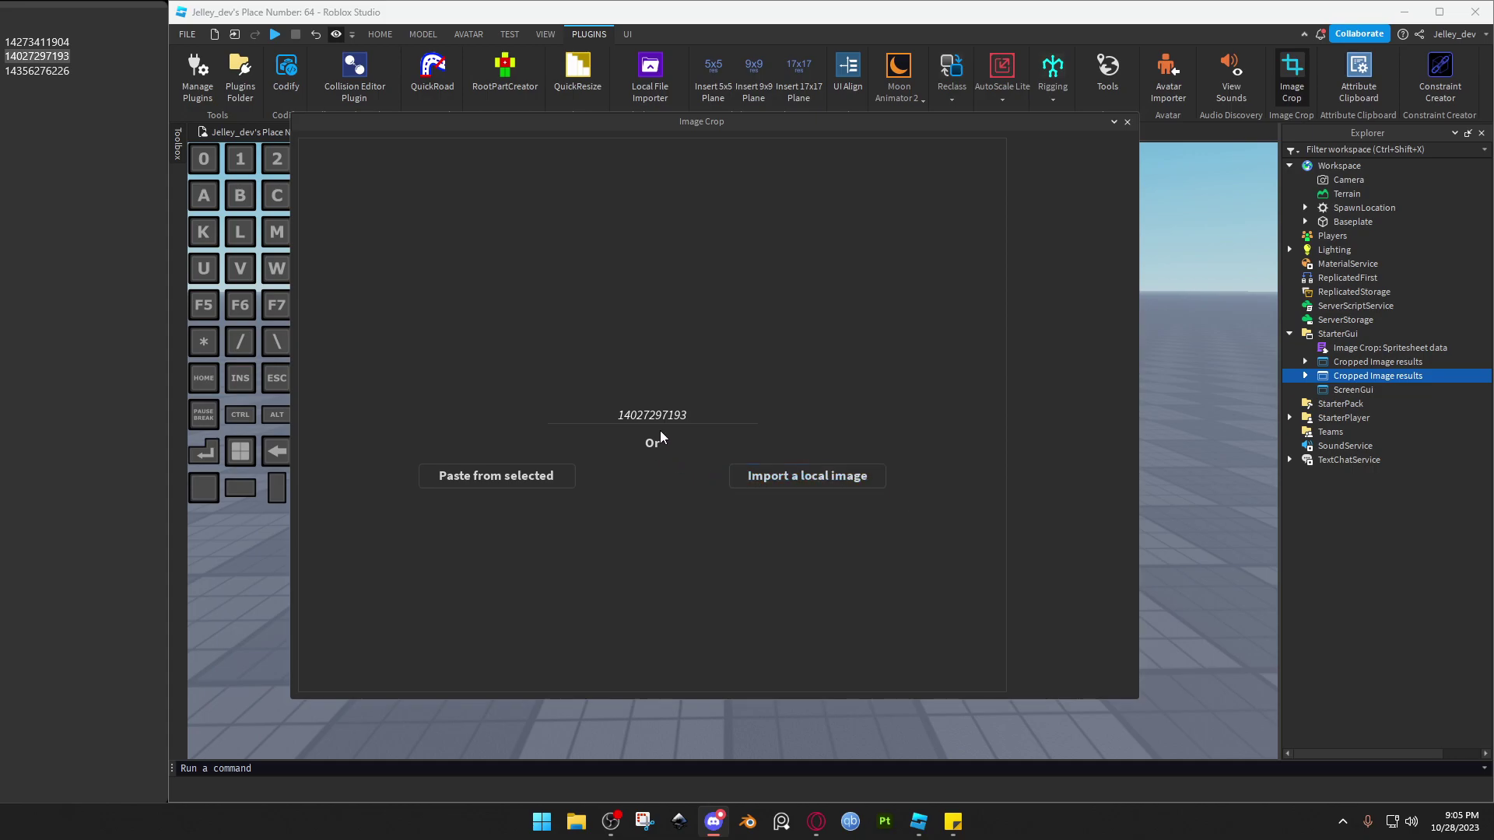
double_click(680, 413)
click(1115, 122)
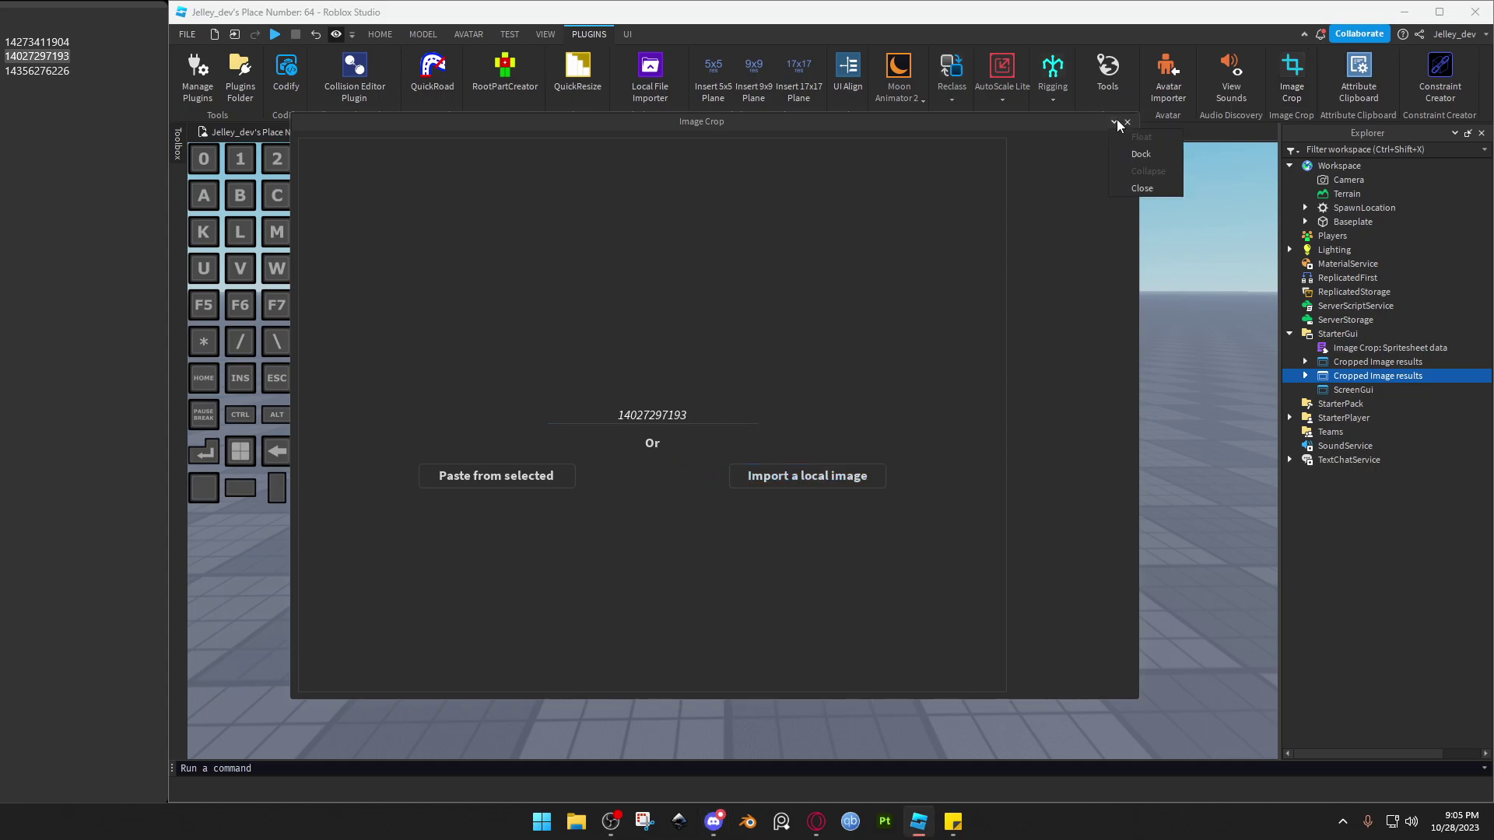
click(1116, 123)
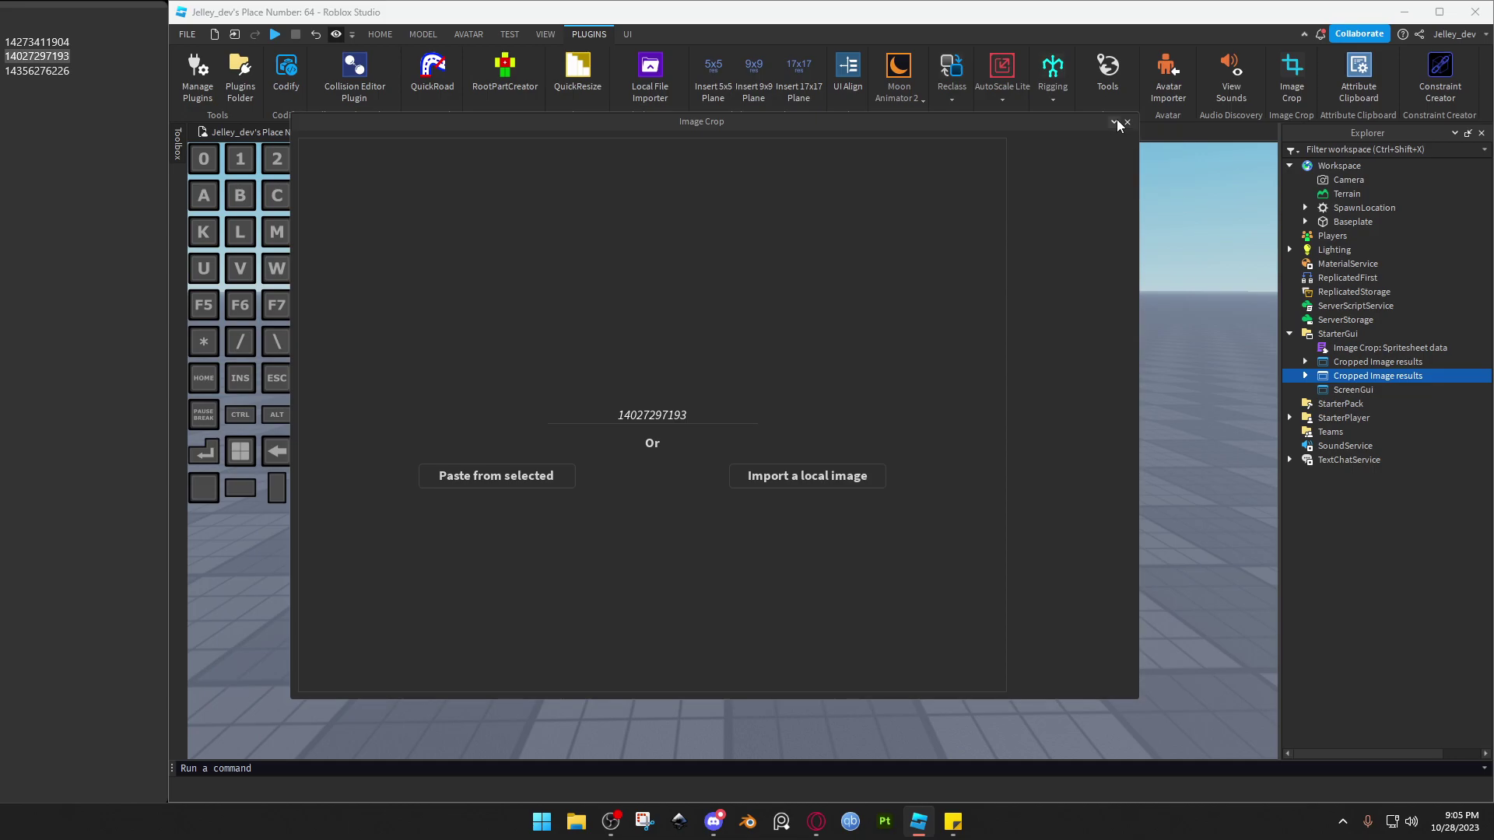
double_click(59, 70)
key(ctrl+c)
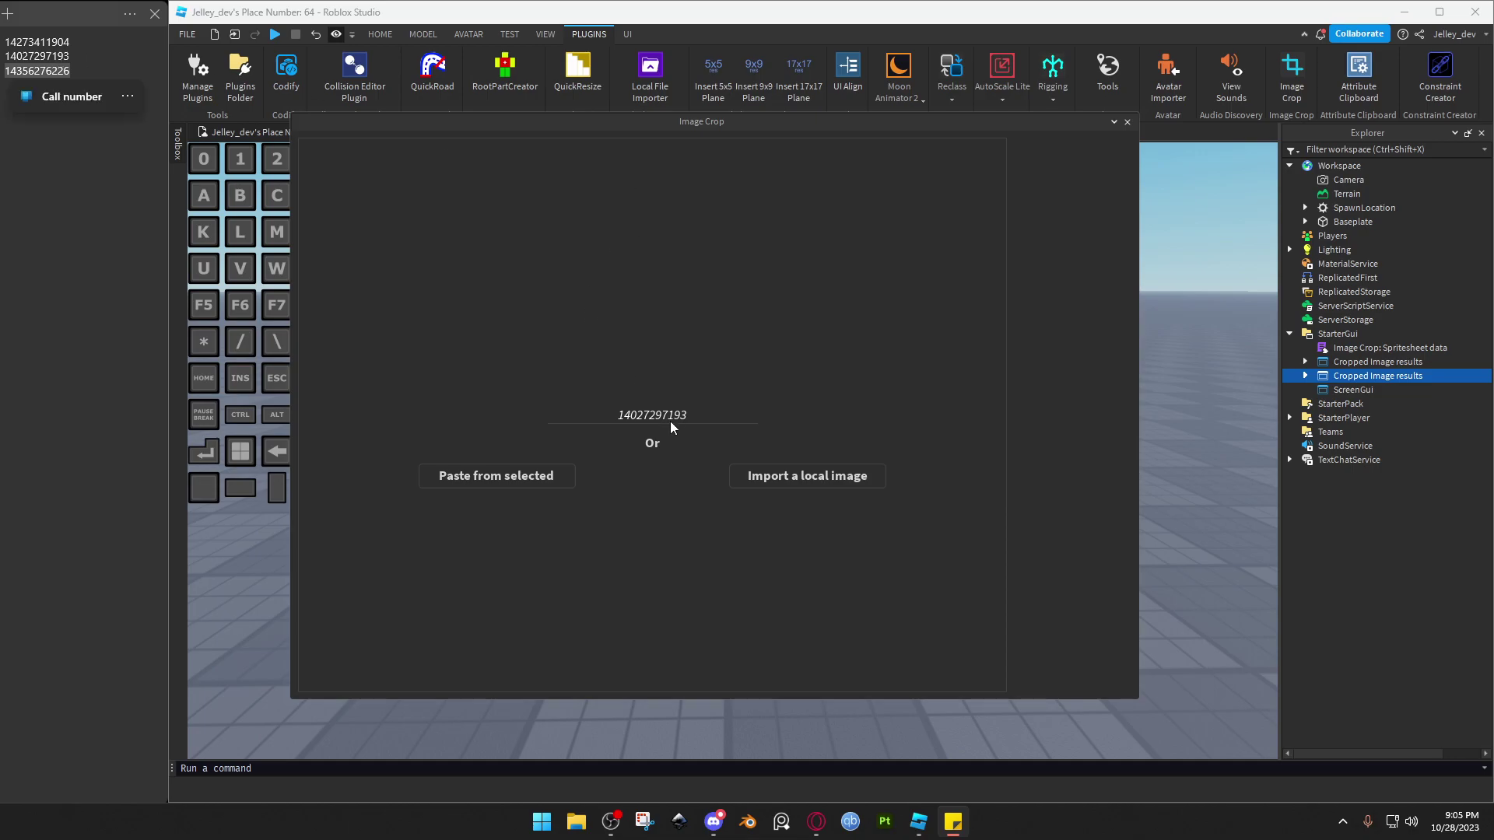
click(674, 417)
key(ctrl+v)
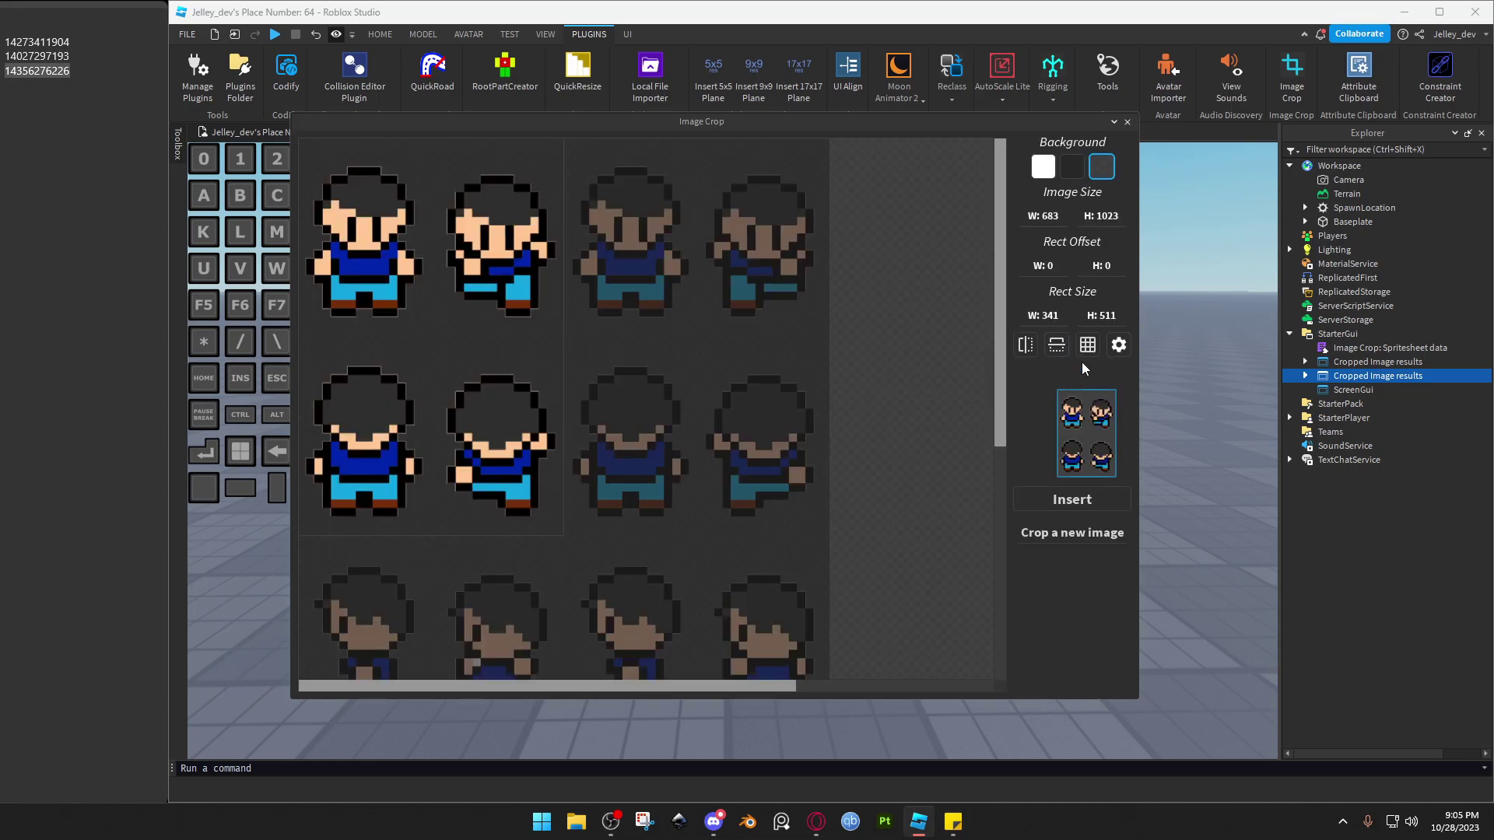
Set the crop rectangle's width to 683 on the character sheet.
double_click(1052, 315)
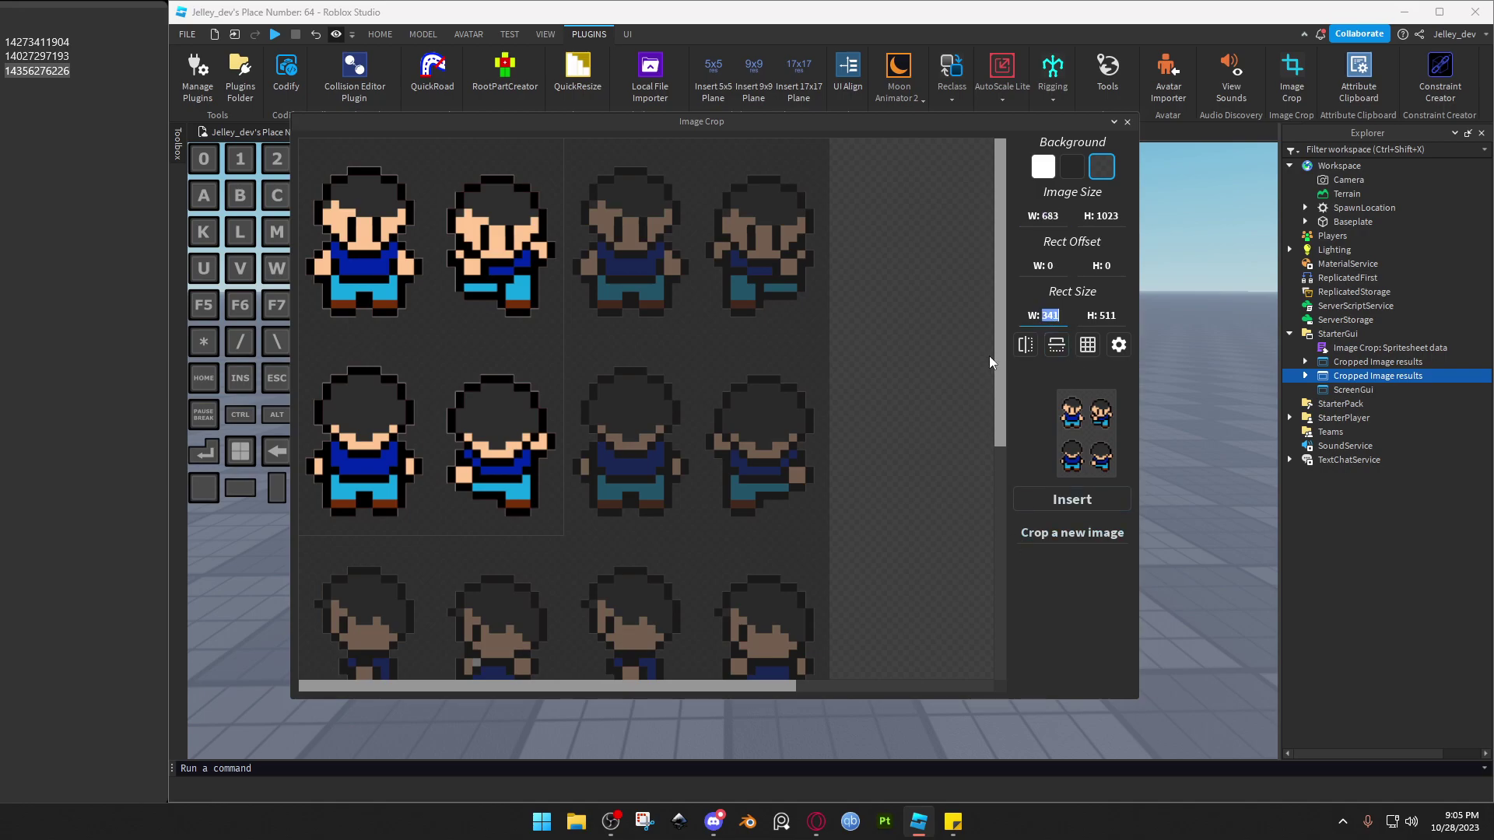
click(1054, 216)
double_click(1052, 315)
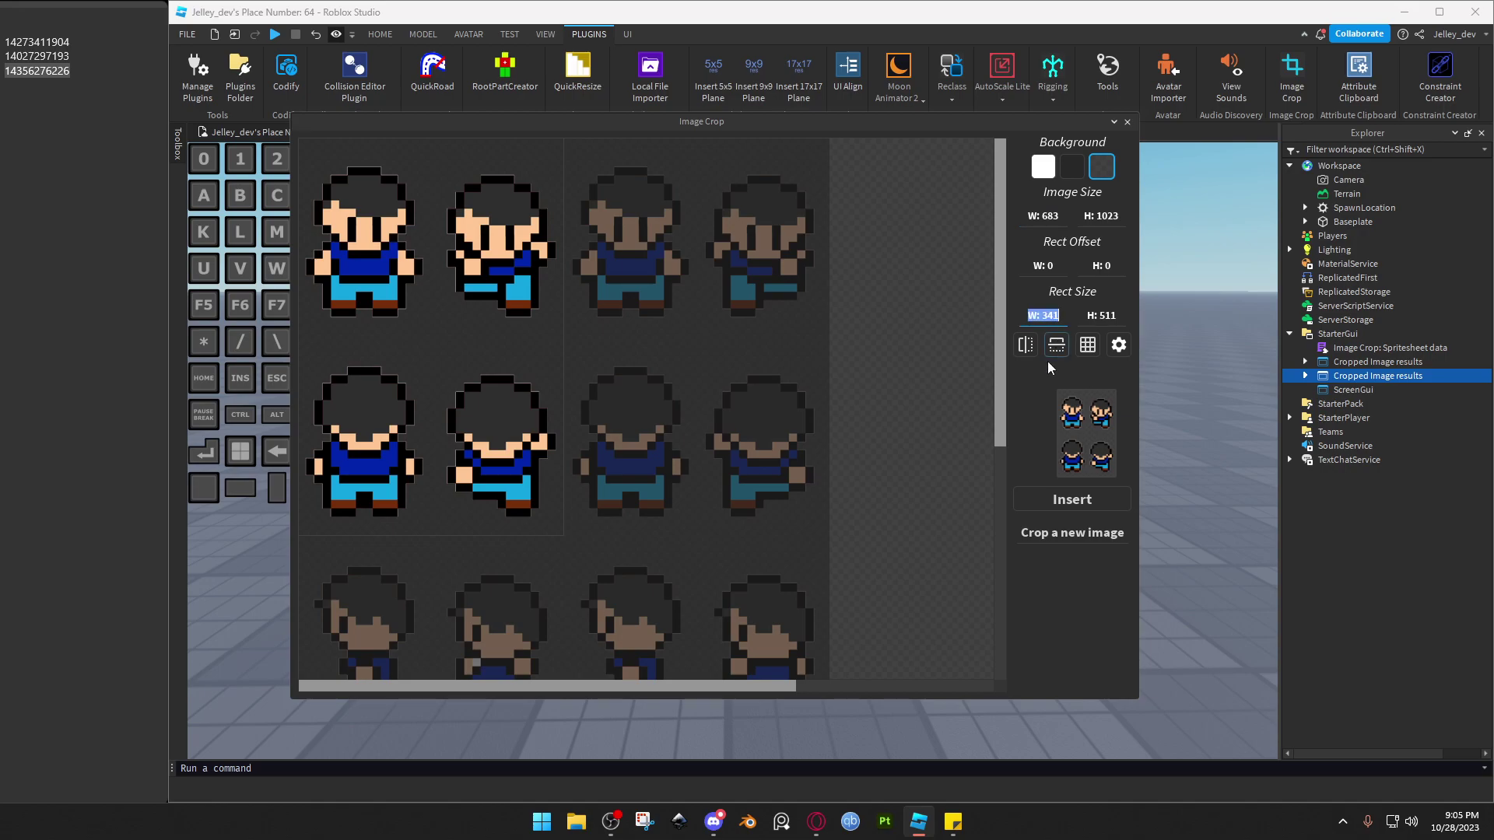
click(1057, 316)
text(683)
key(Return)
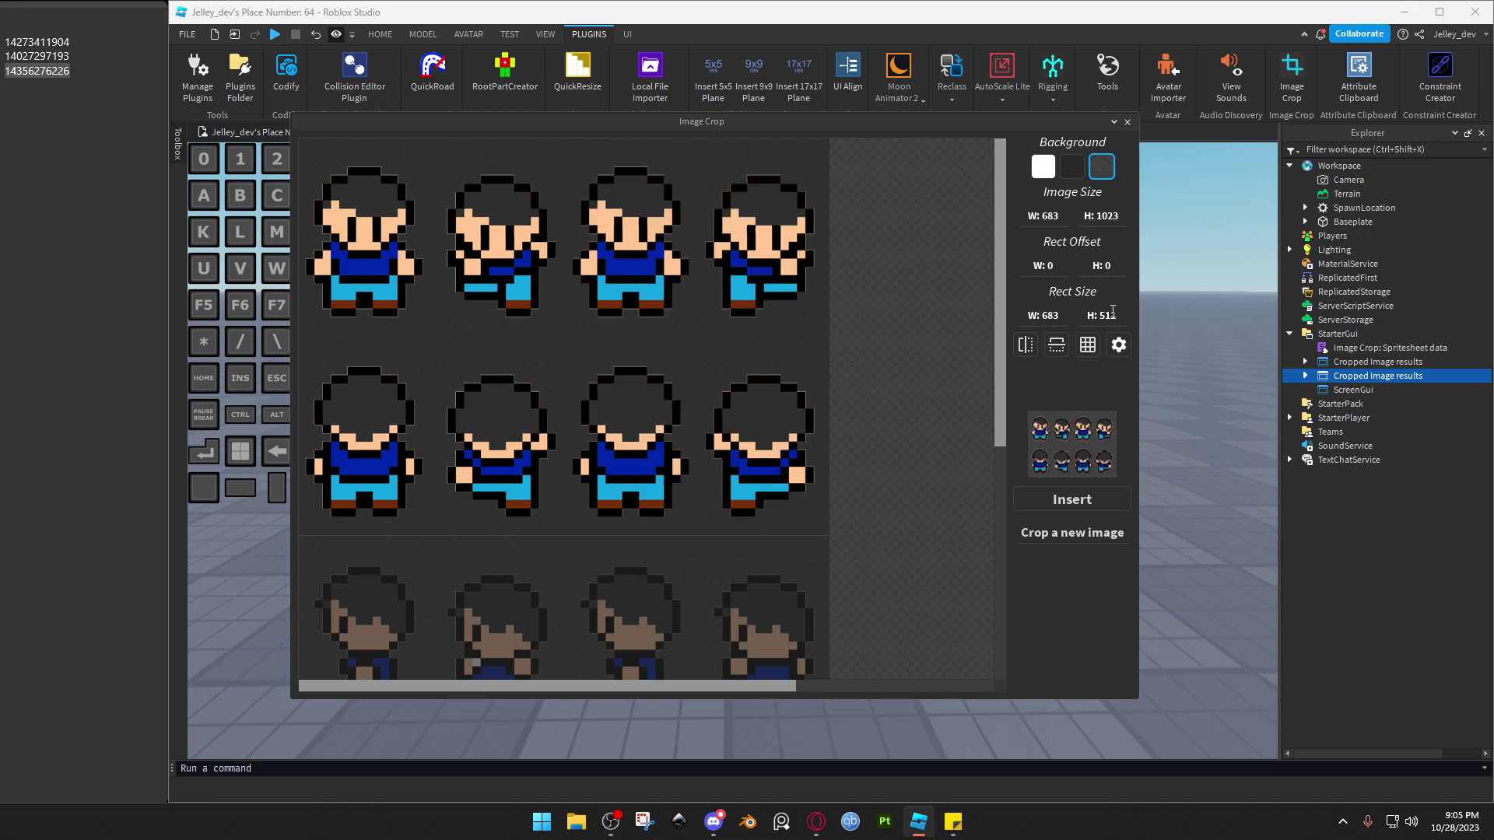
Set the crop rectangle size to 170 wide by 255 high so it frames a single character sprite.
click(1052, 316)
key(BackSpace)
key(BackSpace)
key(BackSpace)
text(170)
key(Return)
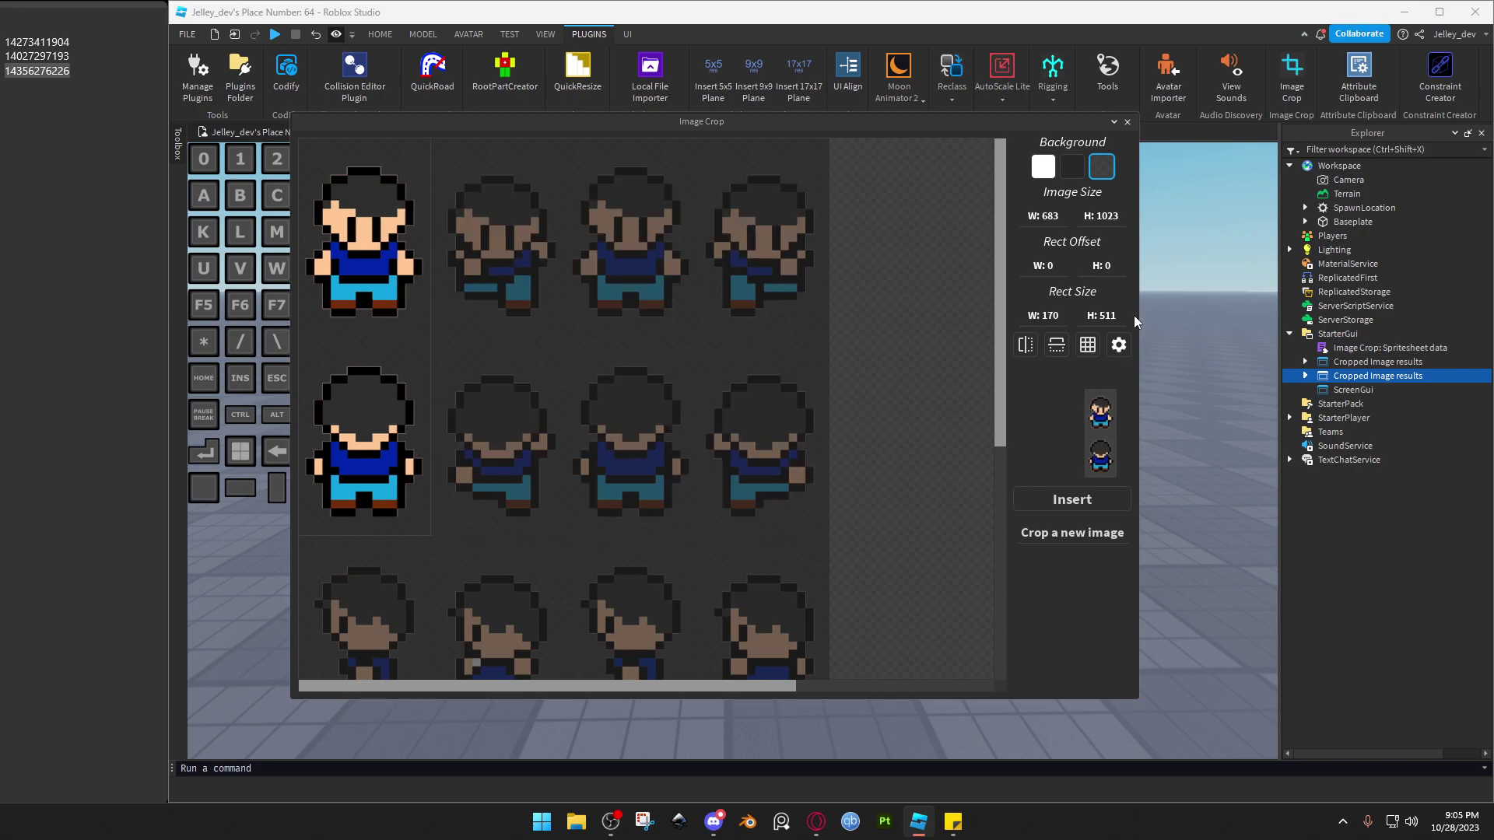
double_click(1119, 217)
double_click(1108, 316)
key(BackSpace)
text(255)
key(Return)
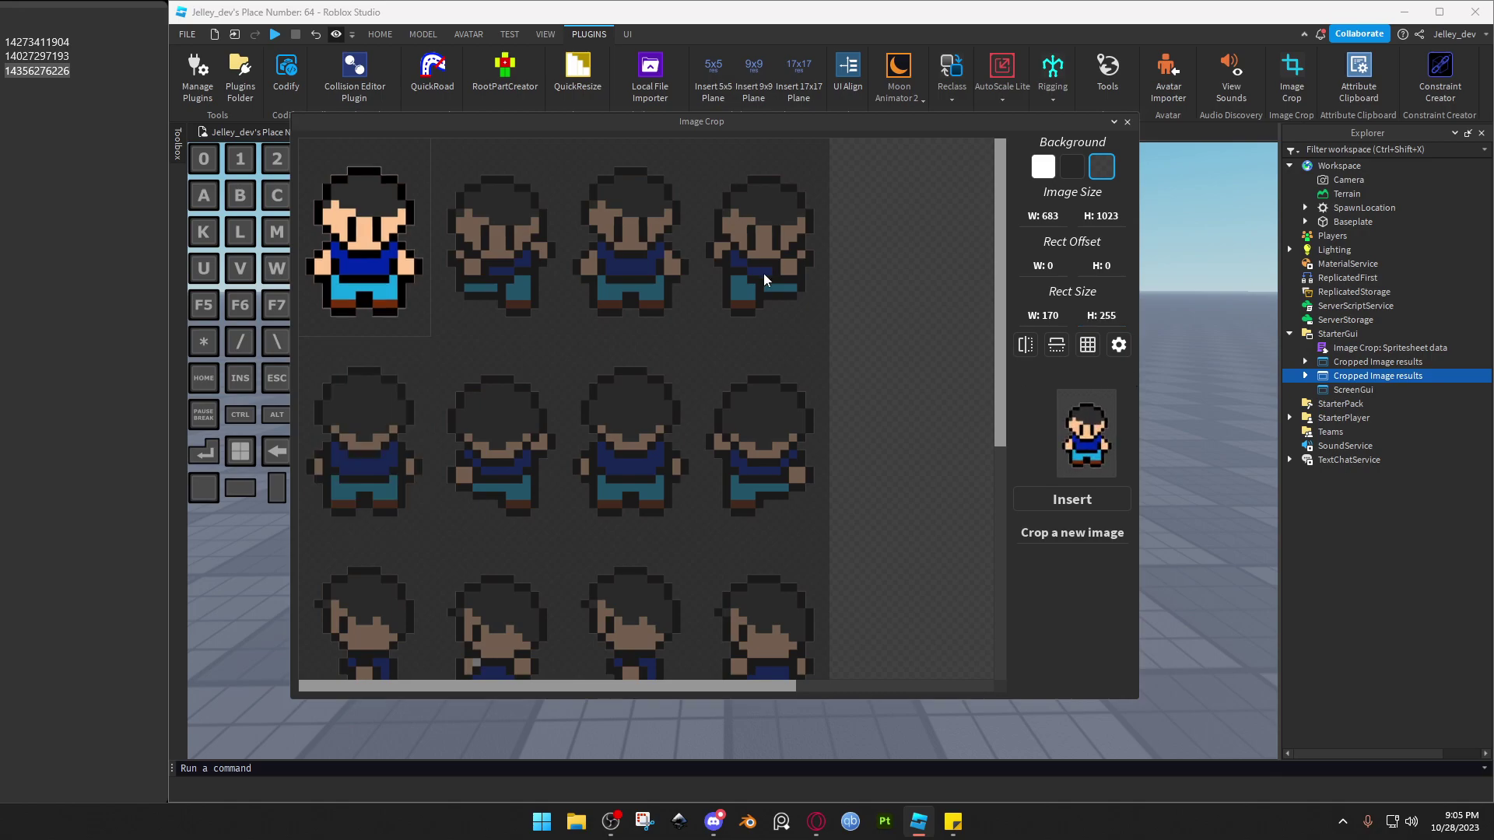
Enlarge the character's animation preview, set its playback speed to 12 fps, and collapse the preview.
click(1078, 440)
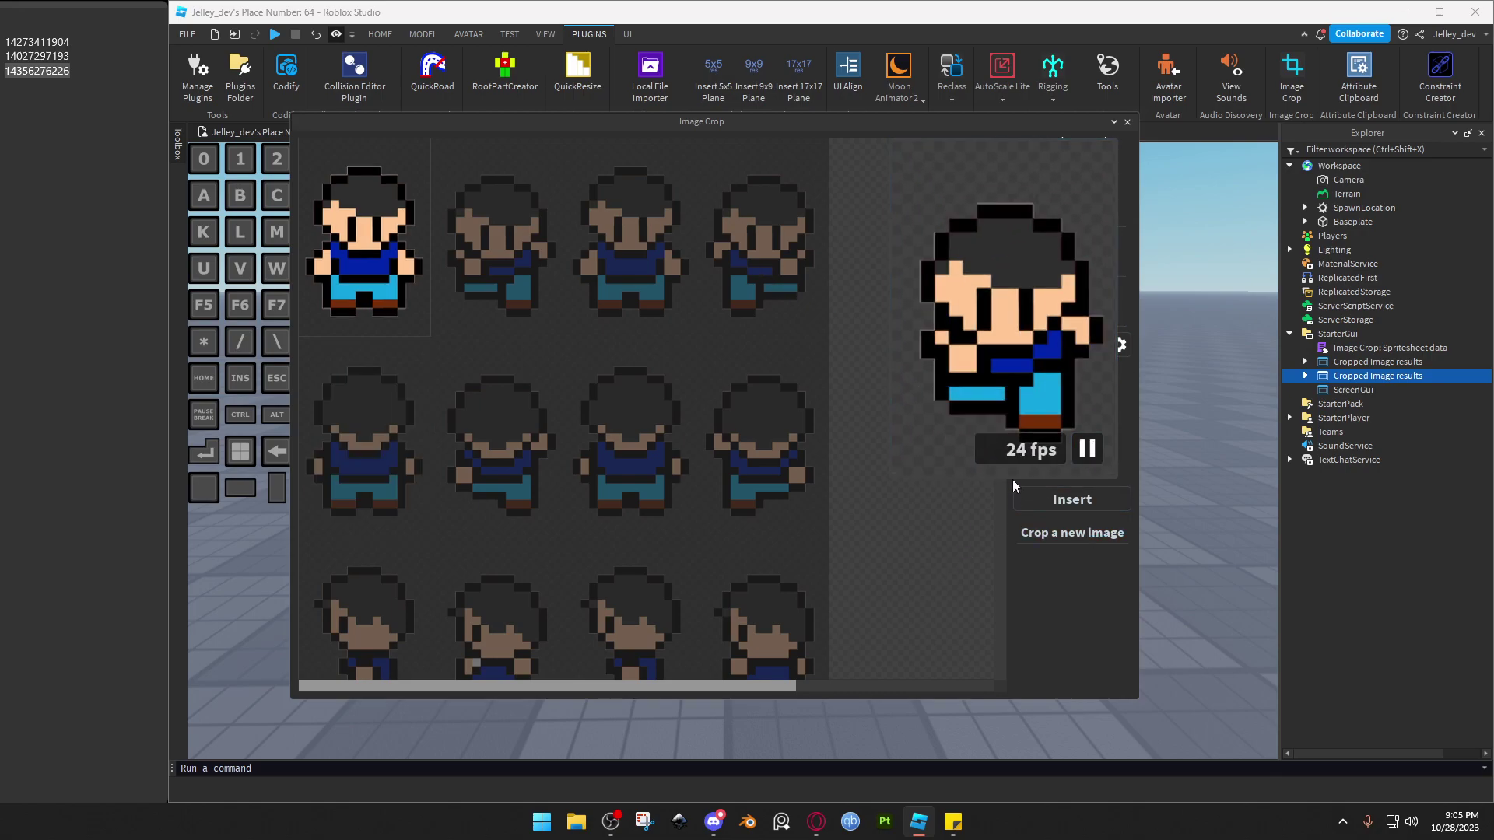
double_click(1016, 449)
text(12)
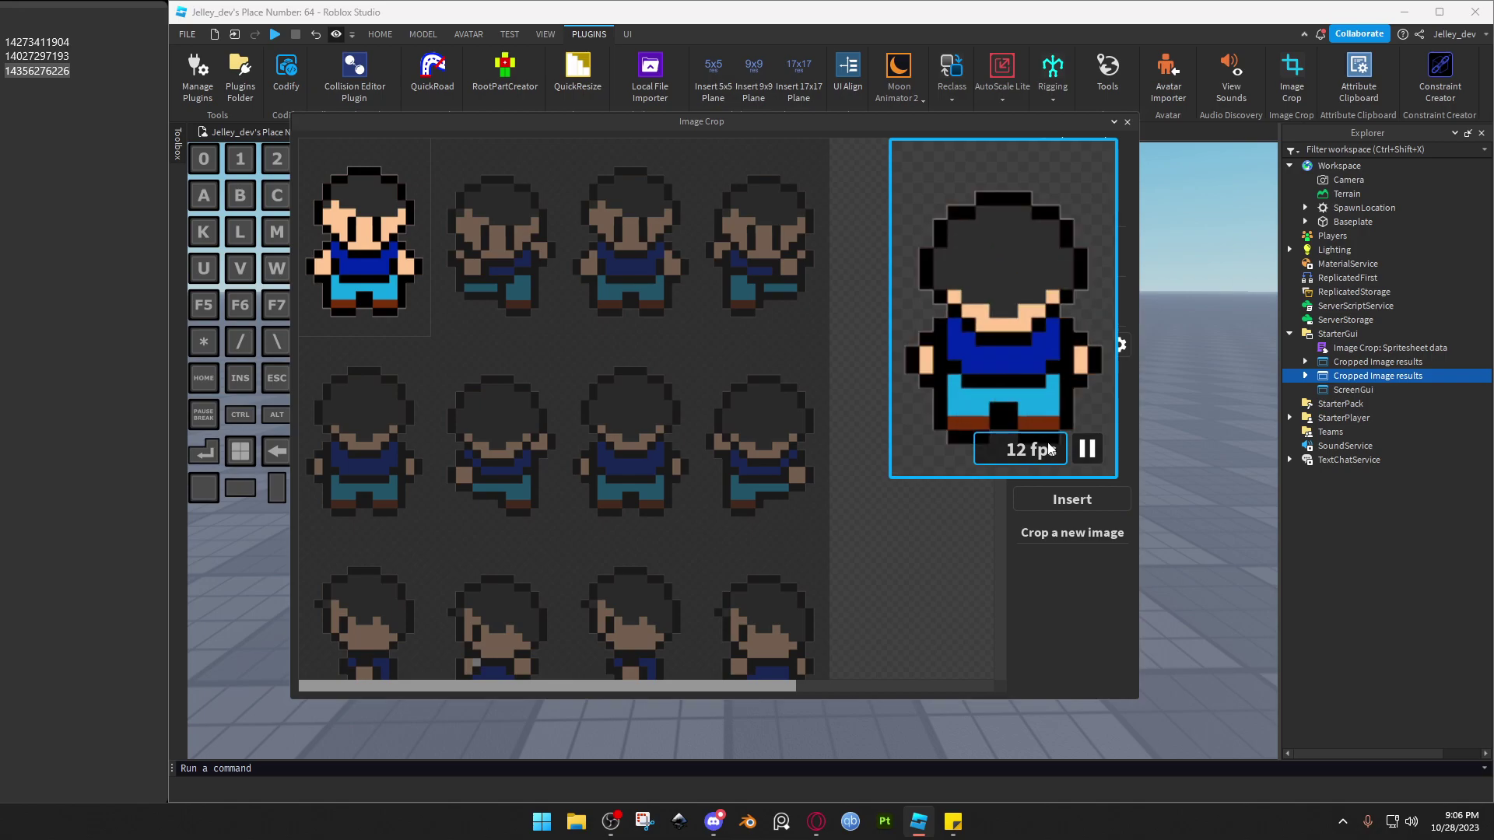
click(1015, 276)
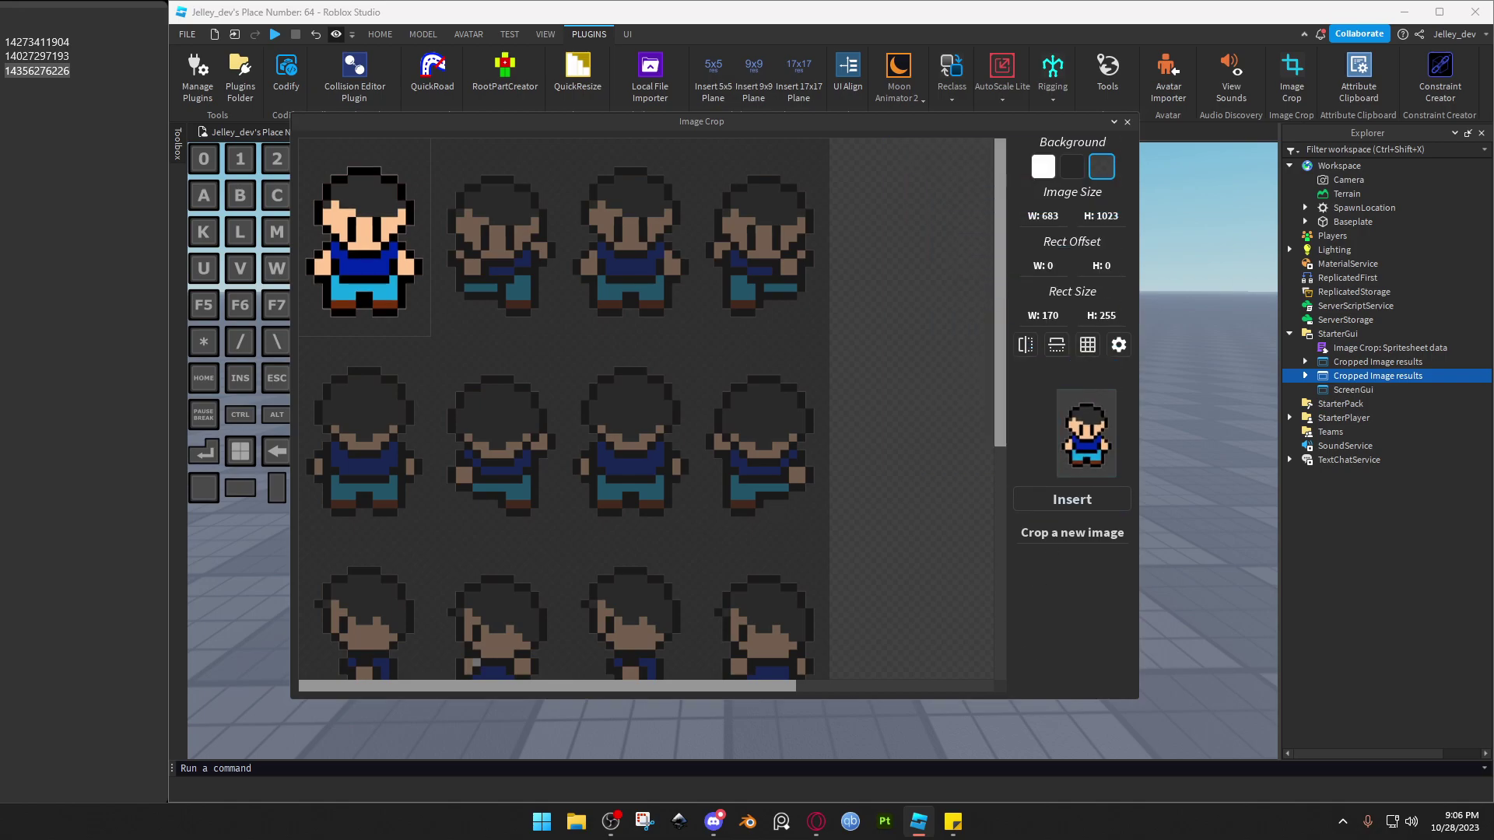